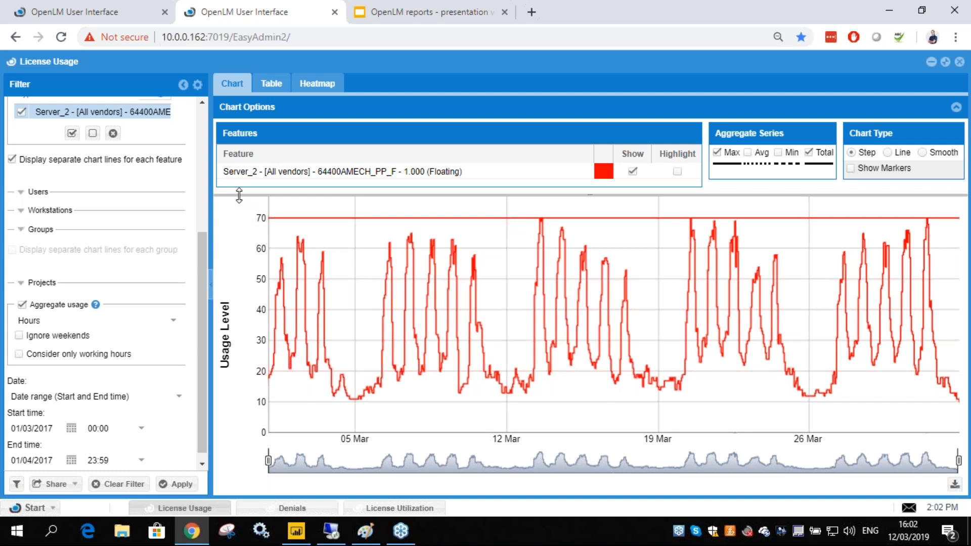
Open the License Usage report from the available reports
{"action": "left_click", "coordinate": [22, 512]}
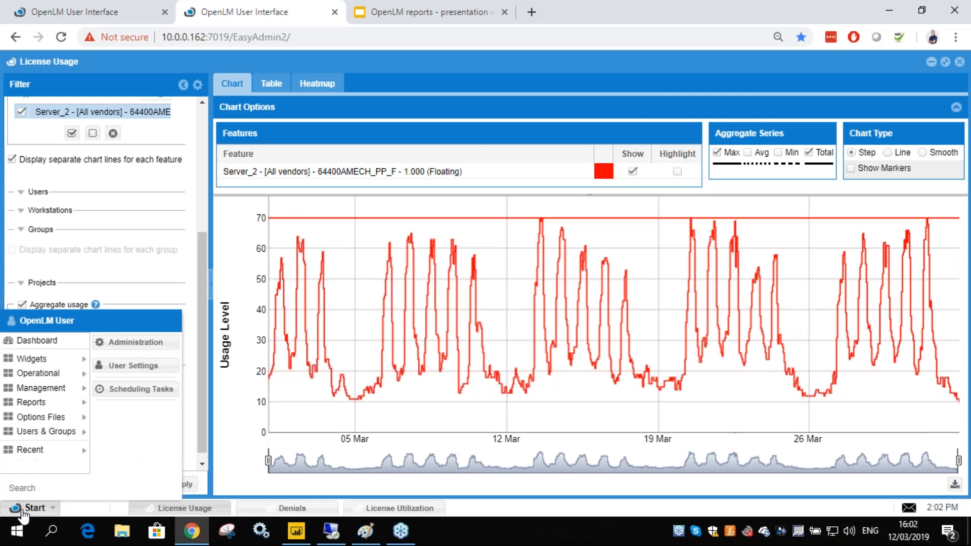
{"action": "mouse_move", "coordinate": [59, 404]}
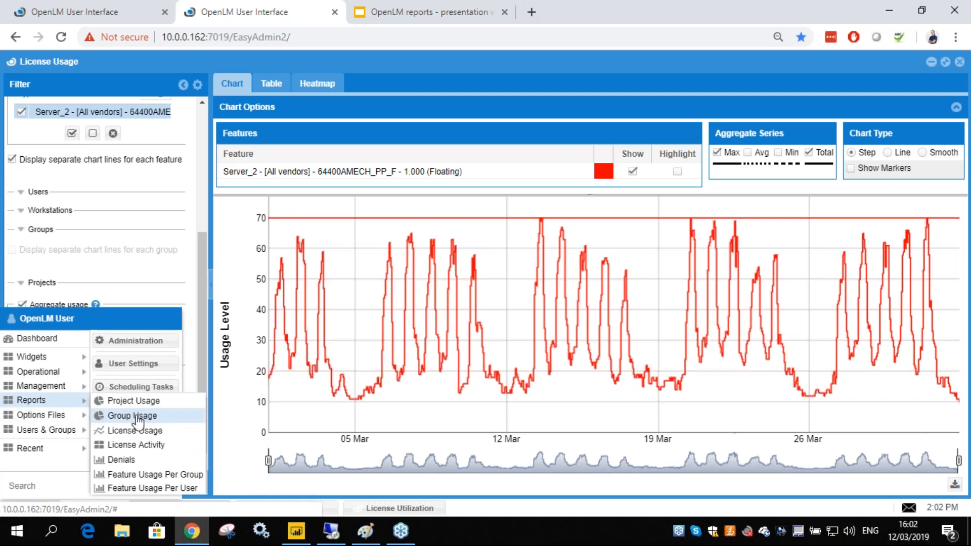
{"action": "left_click", "coordinate": [192, 435]}
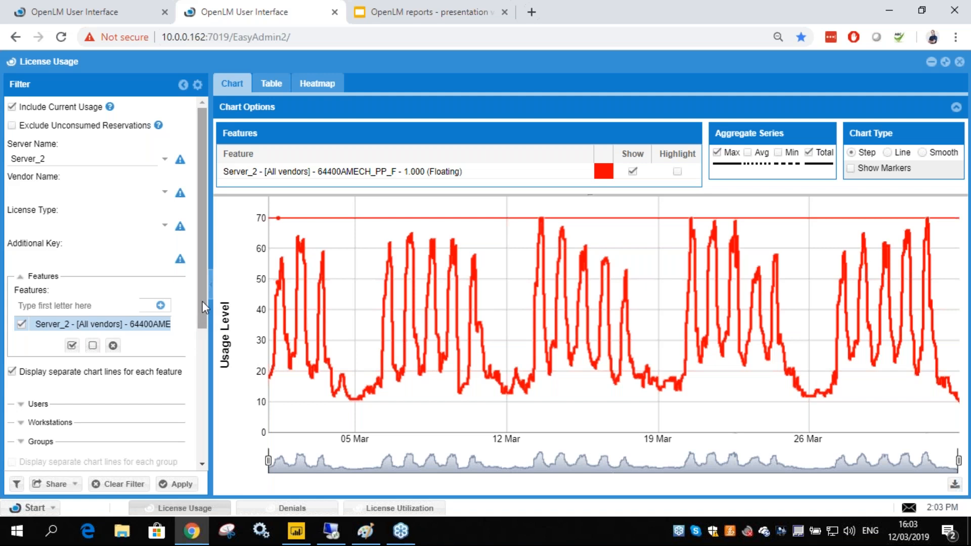
Restrict the License Usage chart to working hours only and apply the filter
{"action": "left_click_drag", "start_coordinate": [202, 301], "coordinate": [202, 424]}
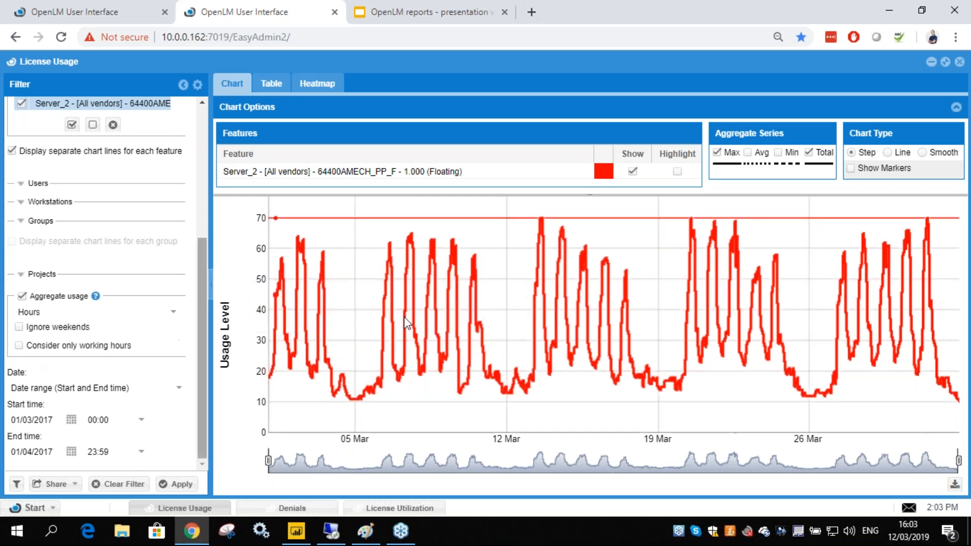
{"action": "left_click", "coordinate": [20, 347]}
{"action": "left_click", "coordinate": [178, 484]}
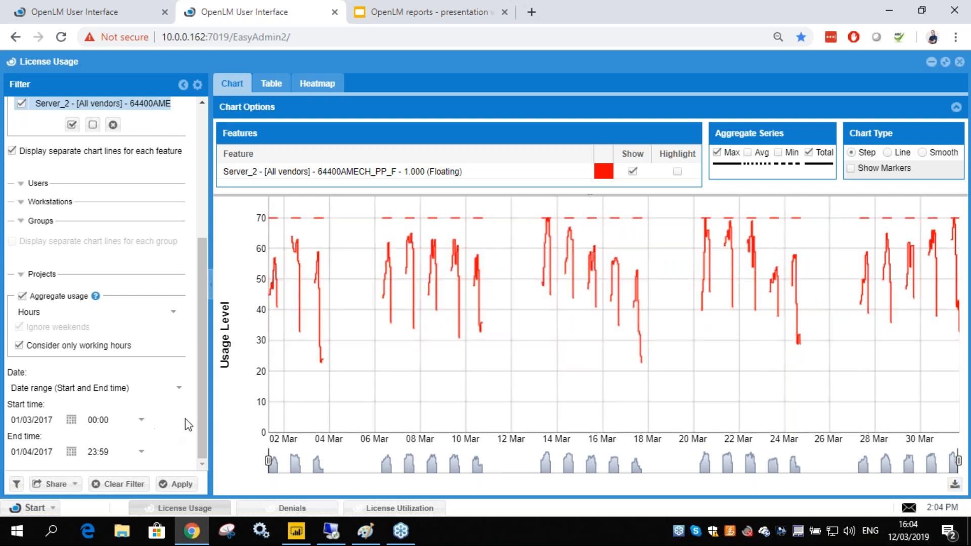
Turn off the working-hours and ignore-weekends options in the usage filter and apply it, leaving no extra report window open
{"action": "left_click", "coordinate": [19, 345]}
{"action": "left_click", "coordinate": [19, 326]}
{"action": "left_click", "coordinate": [181, 482]}
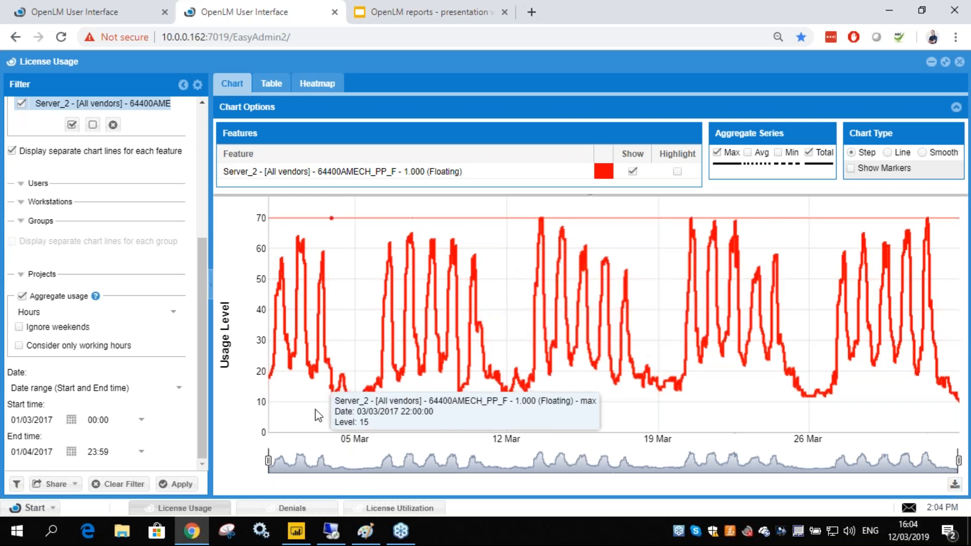
{"action": "left_click", "coordinate": [277, 316]}
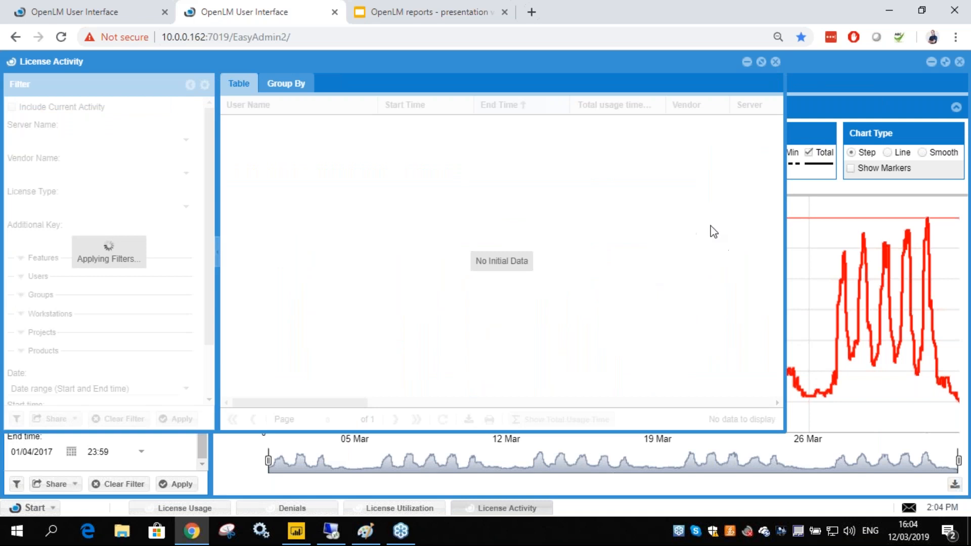
{"action": "left_click", "coordinate": [775, 62]}
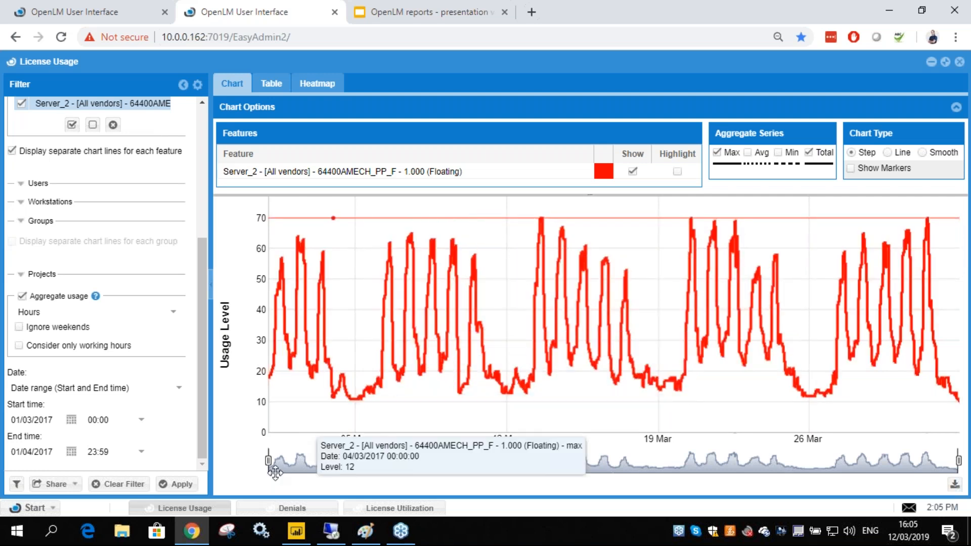
Open the Denials report and review its filter settings, including grouping, feature and date range
{"action": "left_click", "coordinate": [269, 510]}
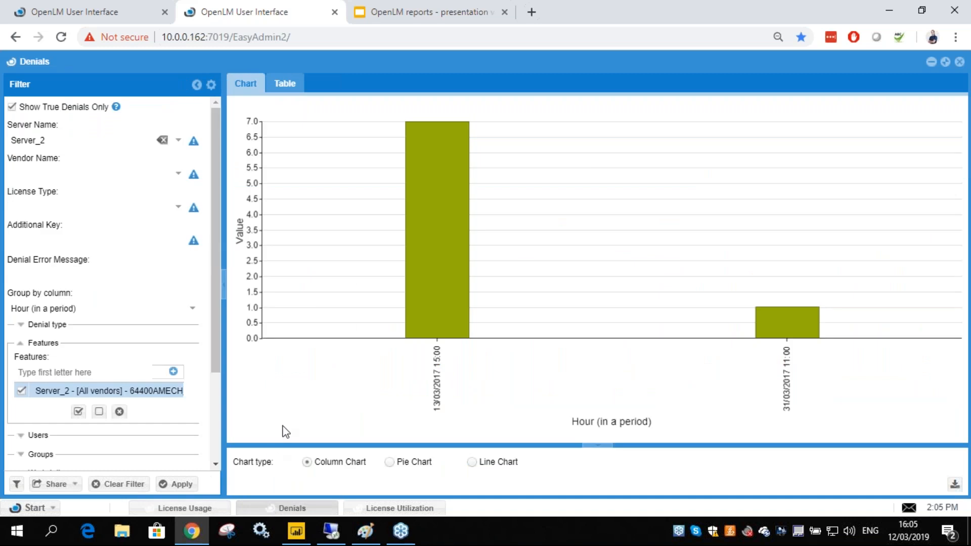
{"action": "left_click_drag", "start_coordinate": [218, 355], "coordinate": [194, 458]}
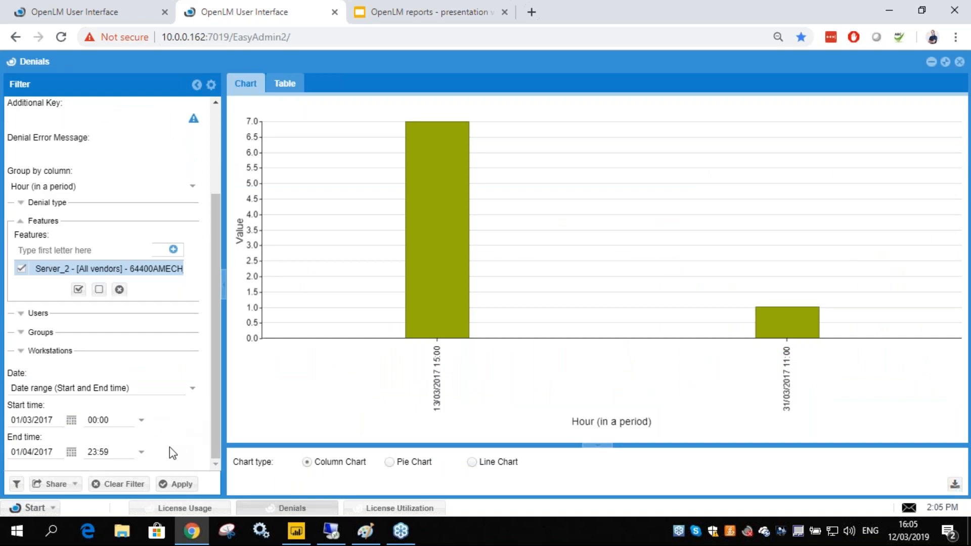
{"action": "scroll", "coordinate": [148, 338], "scroll_direction": "up", "scroll_amount": 1}
{"action": "scroll", "coordinate": [148, 337], "scroll_direction": "up", "scroll_amount": 3}
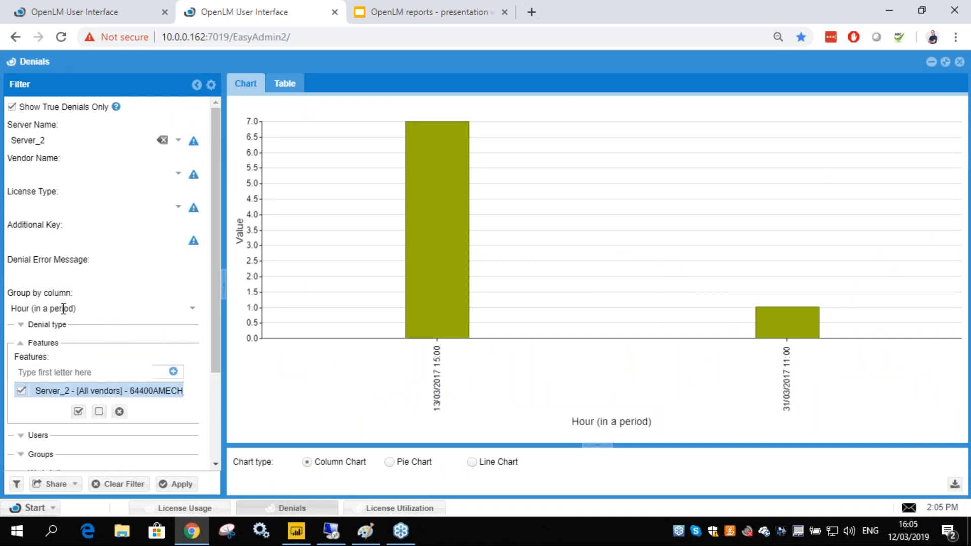
{"action": "left_click", "coordinate": [23, 509]}
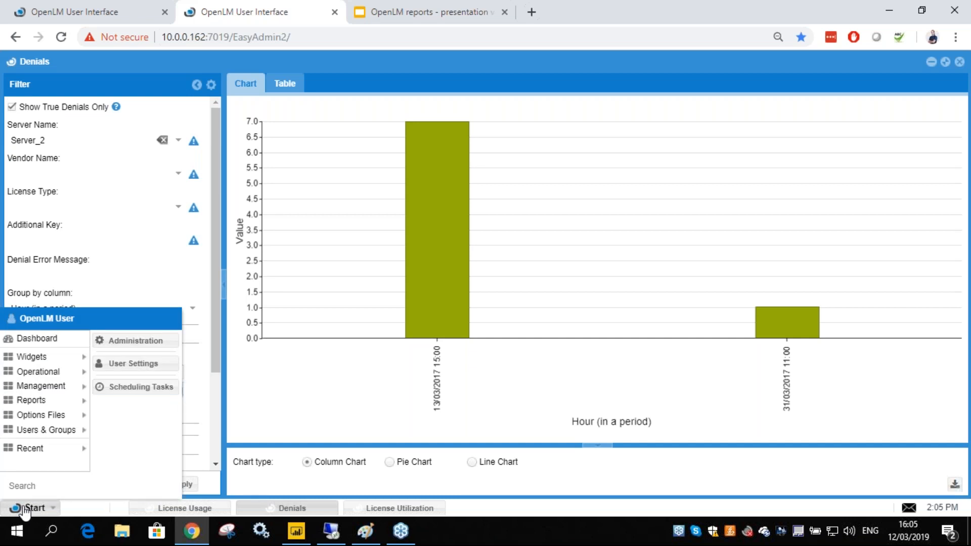
{"action": "mouse_move", "coordinate": [43, 405]}
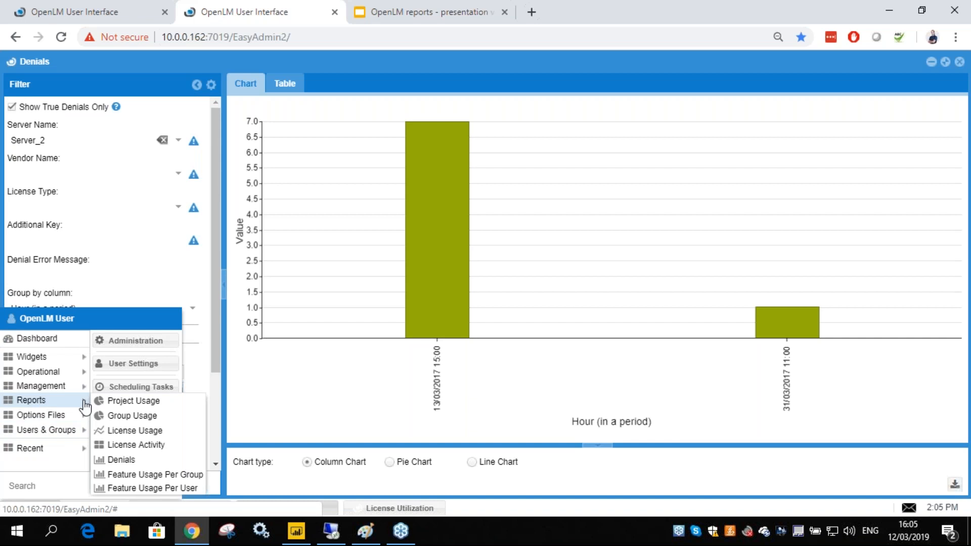
{"action": "left_click", "coordinate": [116, 462]}
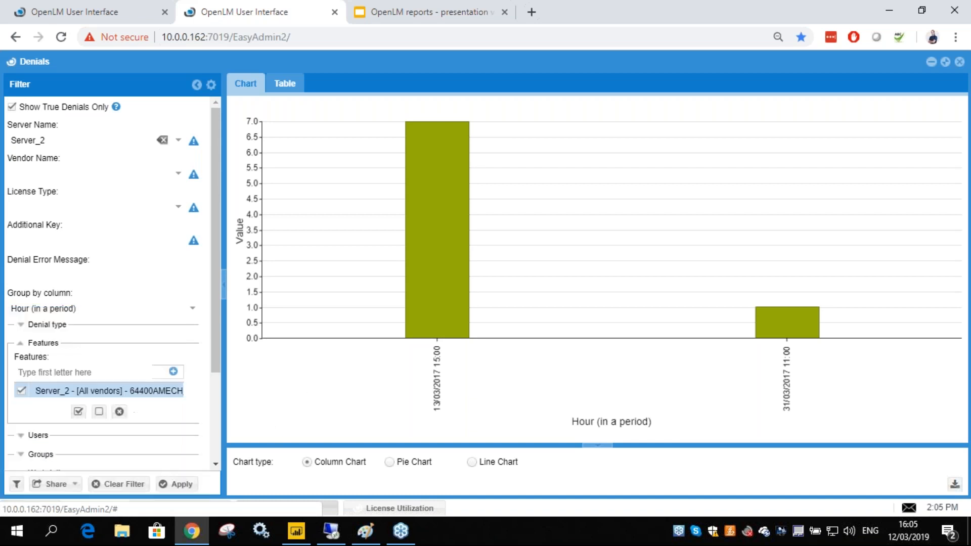
Compare the peaks in the License Usage chart with the dates and hours of the bars in the Denials chart
{"action": "left_click", "coordinate": [195, 508]}
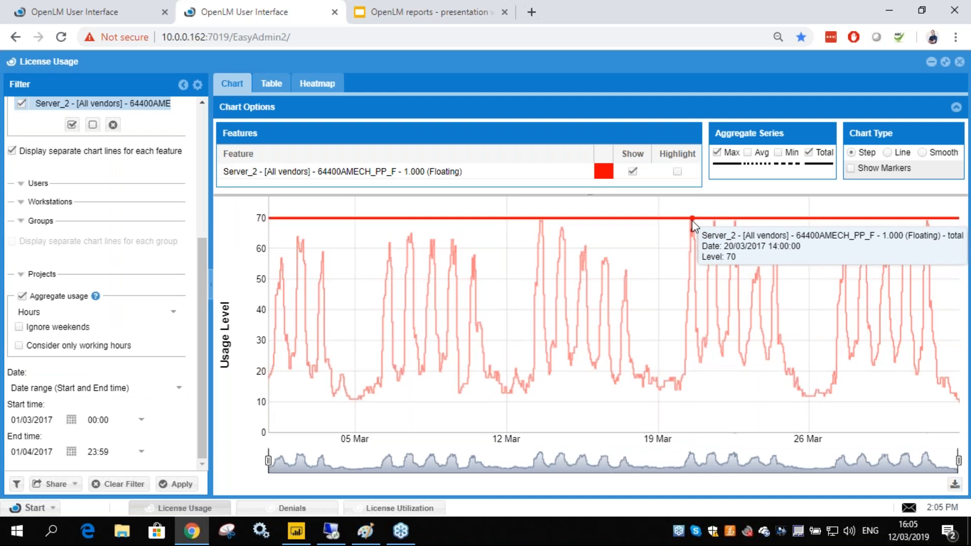
{"action": "left_click", "coordinate": [286, 508]}
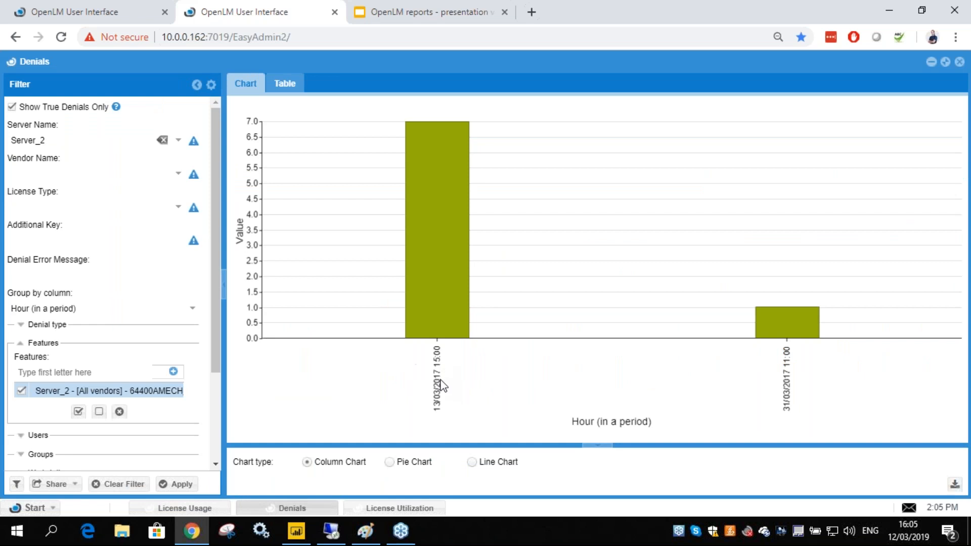
{"action": "mouse_move", "coordinate": [438, 260]}
{"action": "mouse_move", "coordinate": [787, 324]}
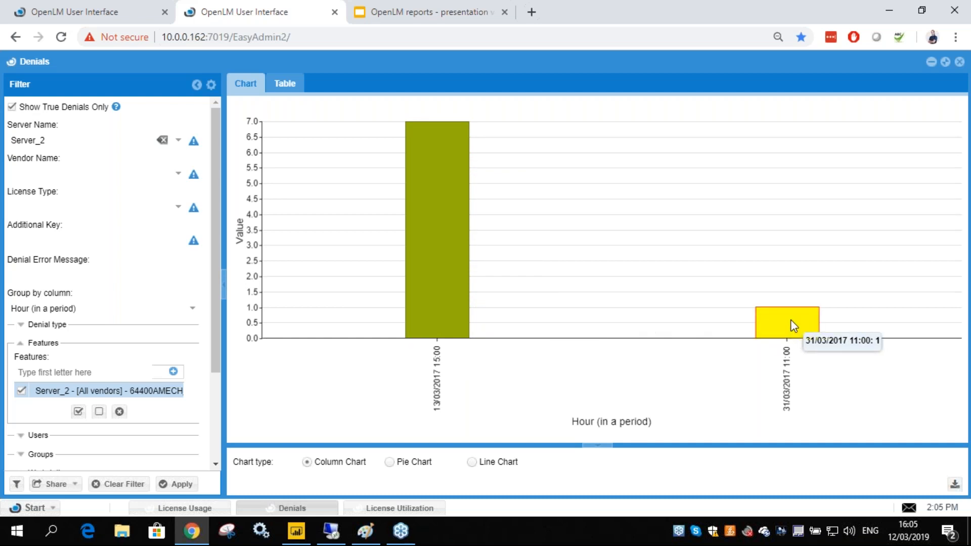
{"action": "left_click", "coordinate": [185, 508]}
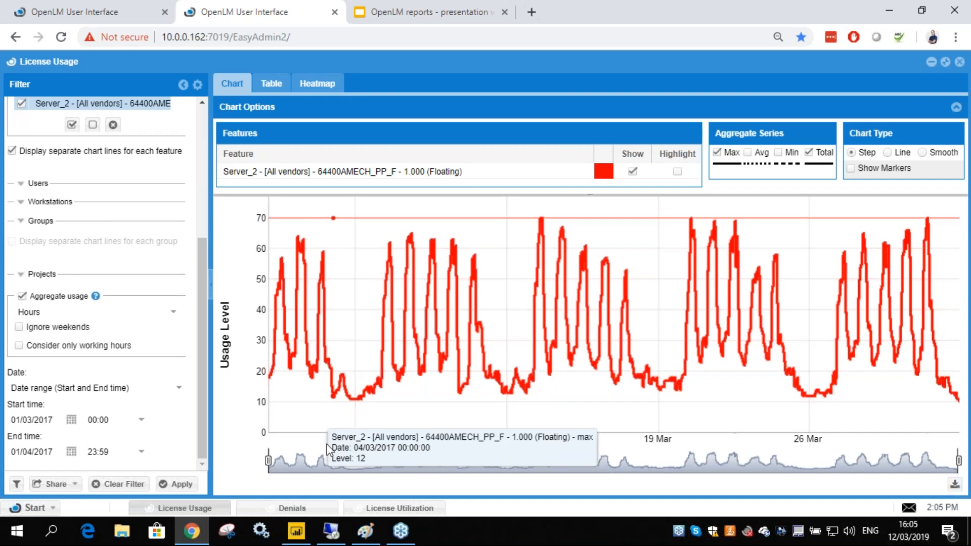
{"action": "left_click", "coordinate": [298, 508]}
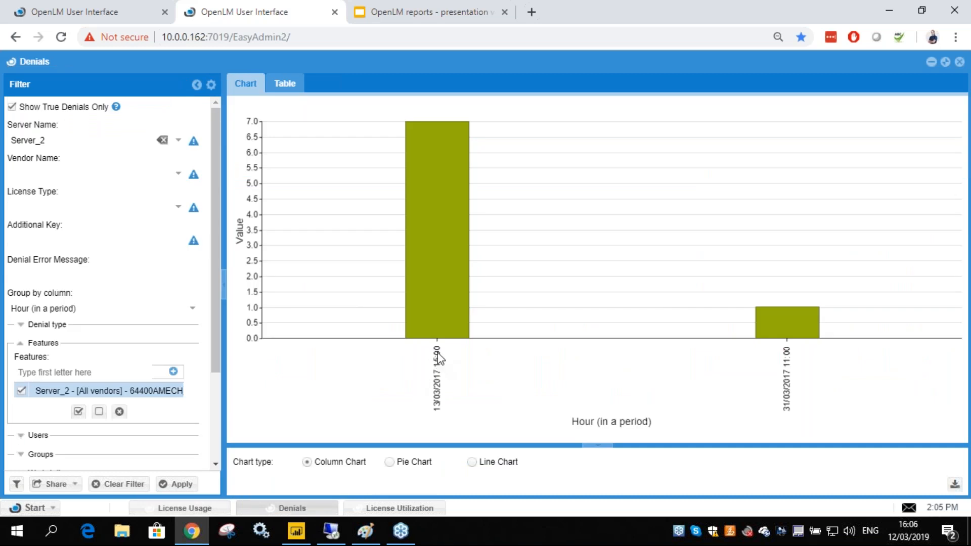
{"action": "left_click", "coordinate": [199, 508]}
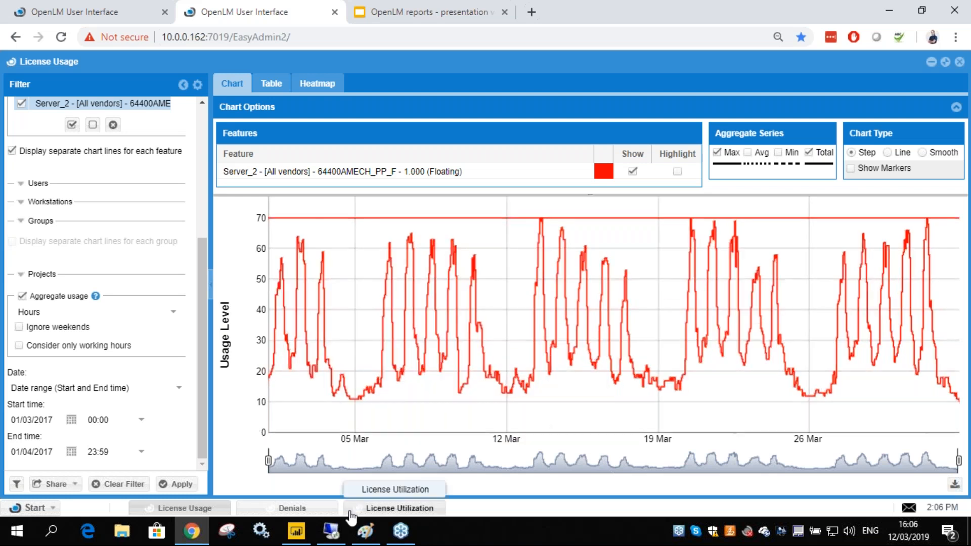
Open the License Utilization report from the management reports
{"action": "left_click", "coordinate": [303, 509]}
{"action": "left_click", "coordinate": [367, 509]}
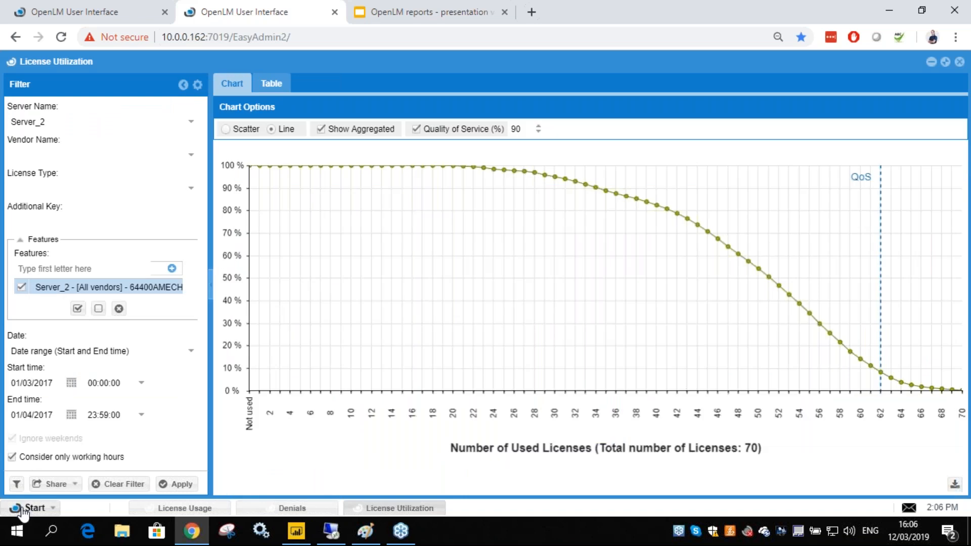
{"action": "left_click", "coordinate": [31, 508]}
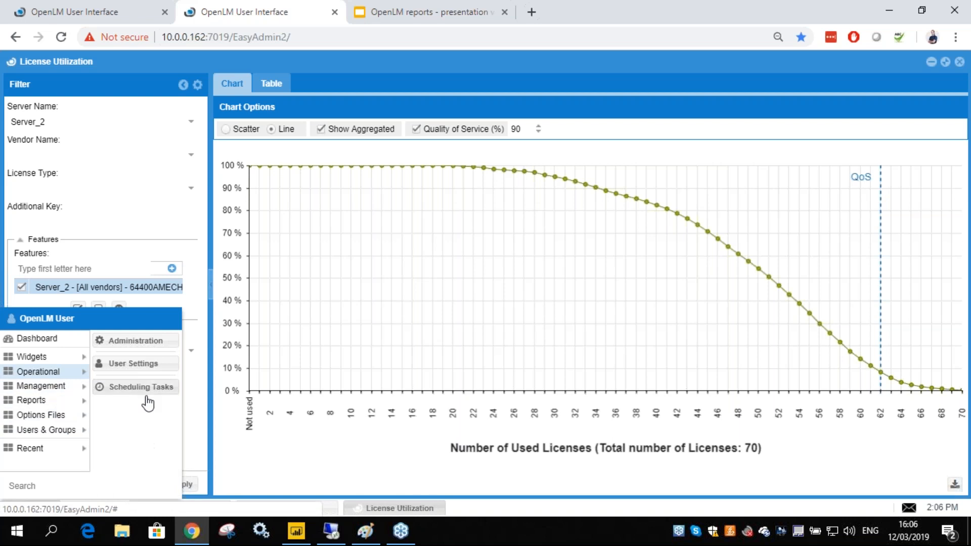
{"action": "mouse_move", "coordinate": [35, 390]}
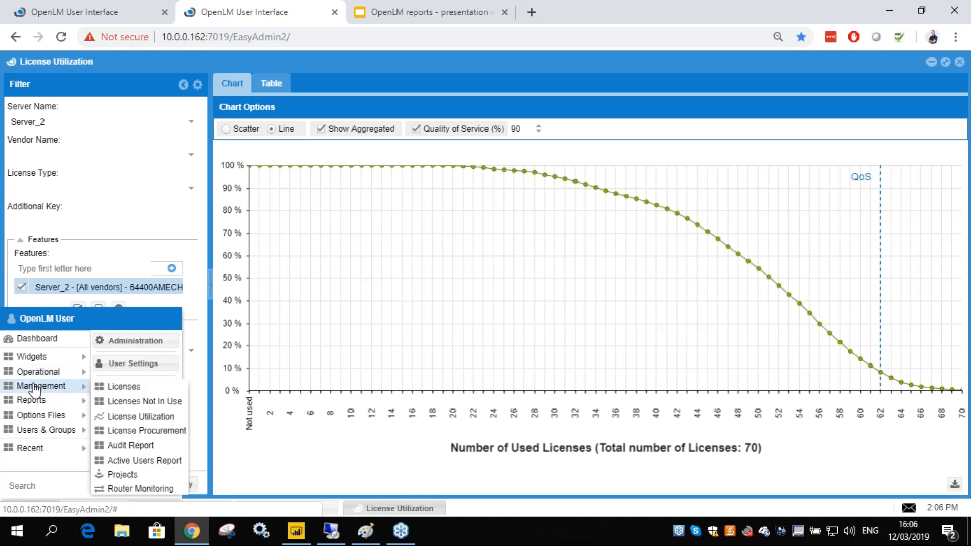
{"action": "left_click", "coordinate": [135, 417]}
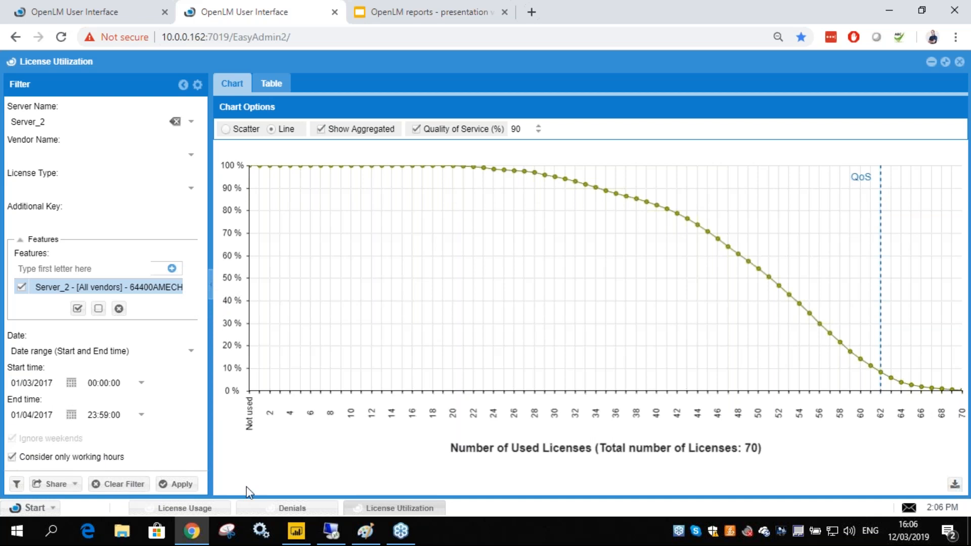
Revisit the License Usage and Denials charts, returning to the License Utilization chart
{"action": "left_click", "coordinate": [195, 508]}
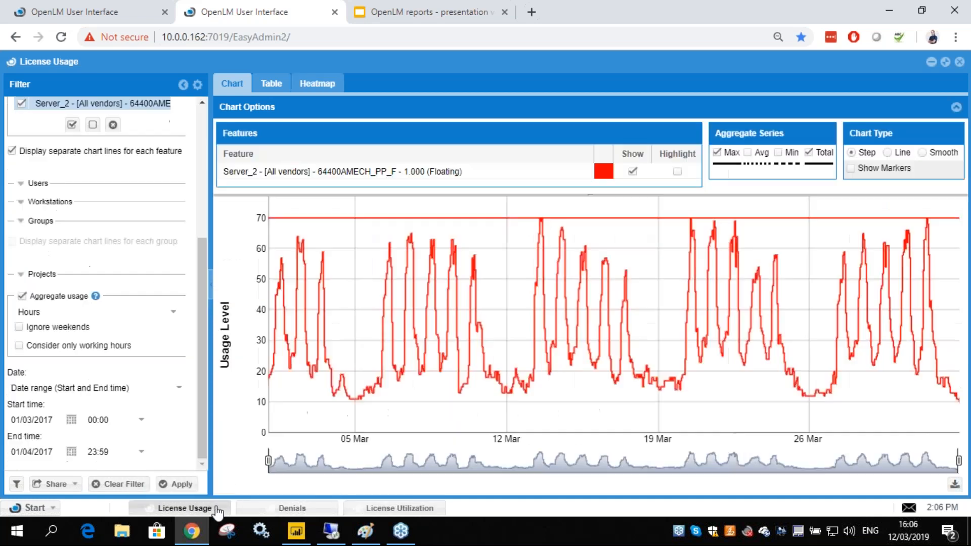
{"action": "left_click", "coordinate": [268, 511]}
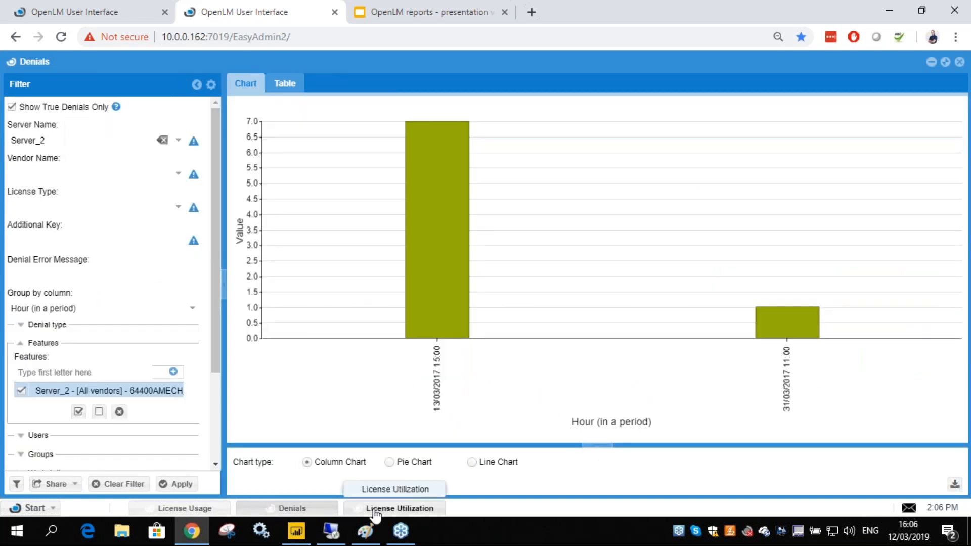
{"action": "left_click", "coordinate": [375, 510]}
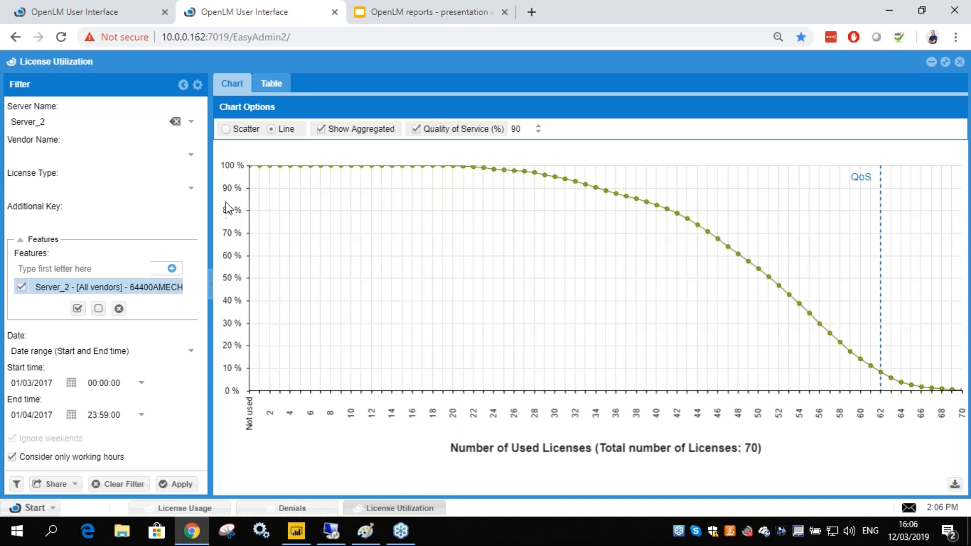
Compare the utilization chart with and without aggregation, leave Show Aggregated off, and inspect the usage share at individual license counts
{"action": "left_click", "coordinate": [321, 130]}
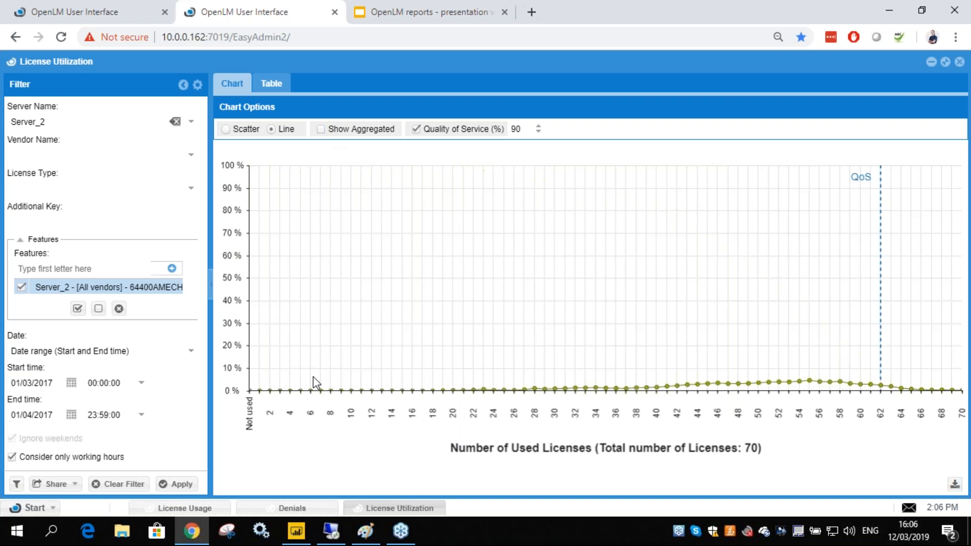
{"action": "mouse_move", "coordinate": [326, 391]}
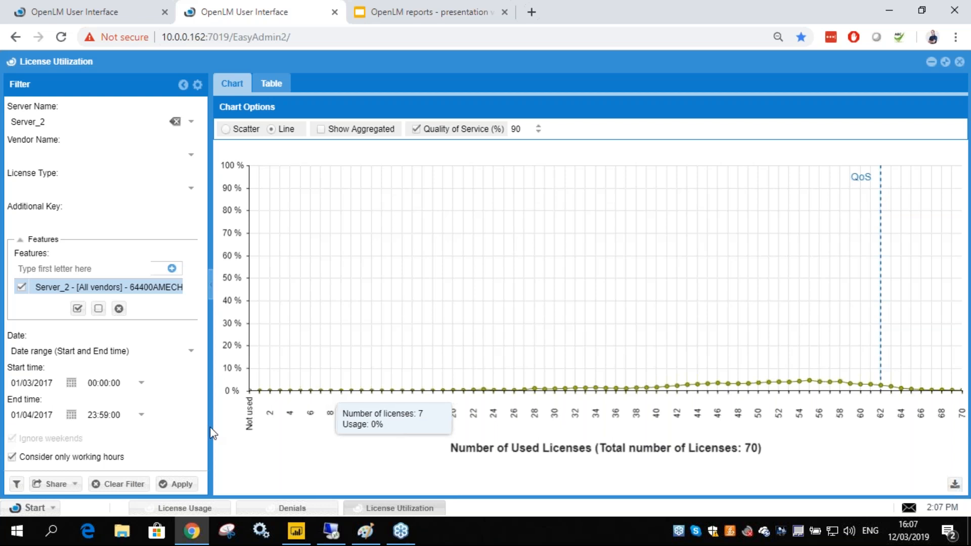
{"action": "left_click", "coordinate": [322, 130]}
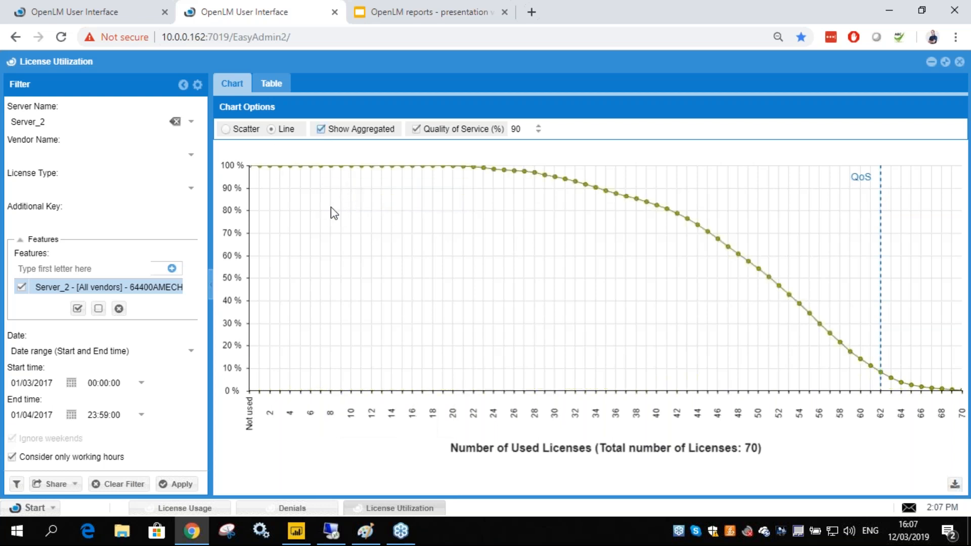
{"action": "left_click", "coordinate": [321, 130]}
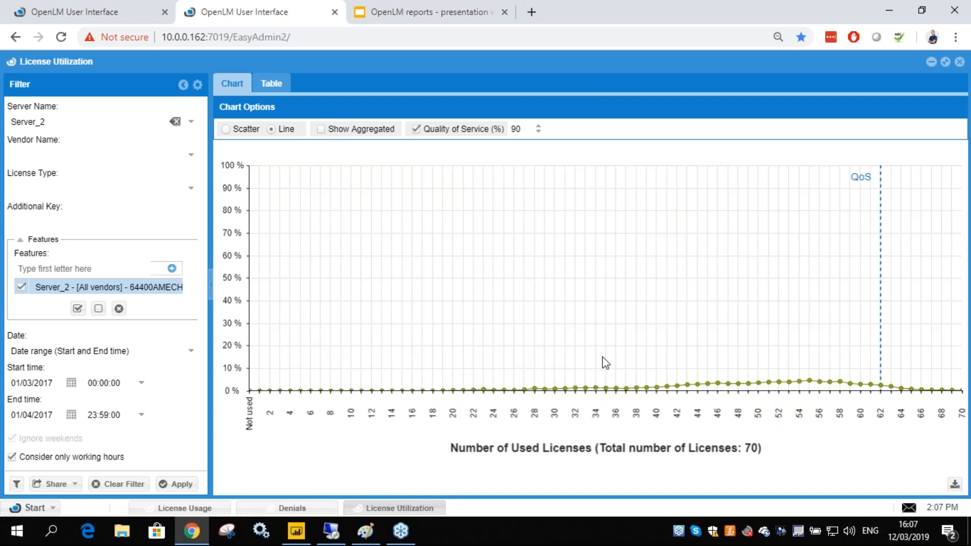
{"action": "mouse_move", "coordinate": [626, 390]}
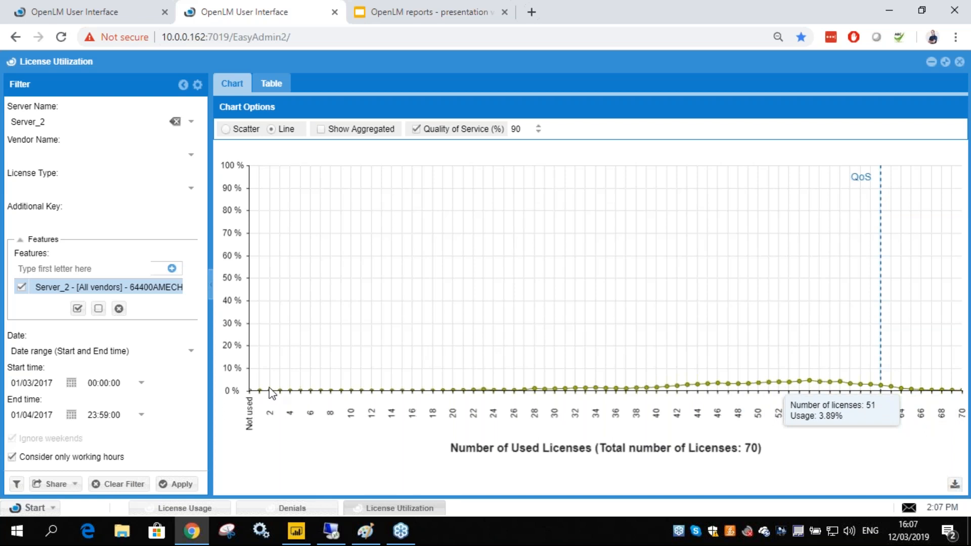
{"action": "mouse_move", "coordinate": [535, 395]}
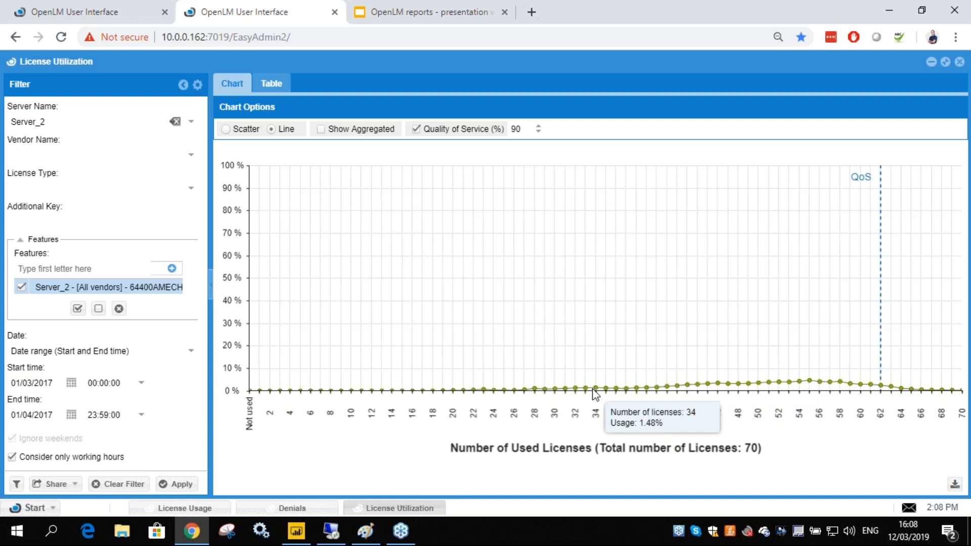
Return to the License Usage report and apply its filter with only working hours considered
{"action": "left_click", "coordinate": [202, 510]}
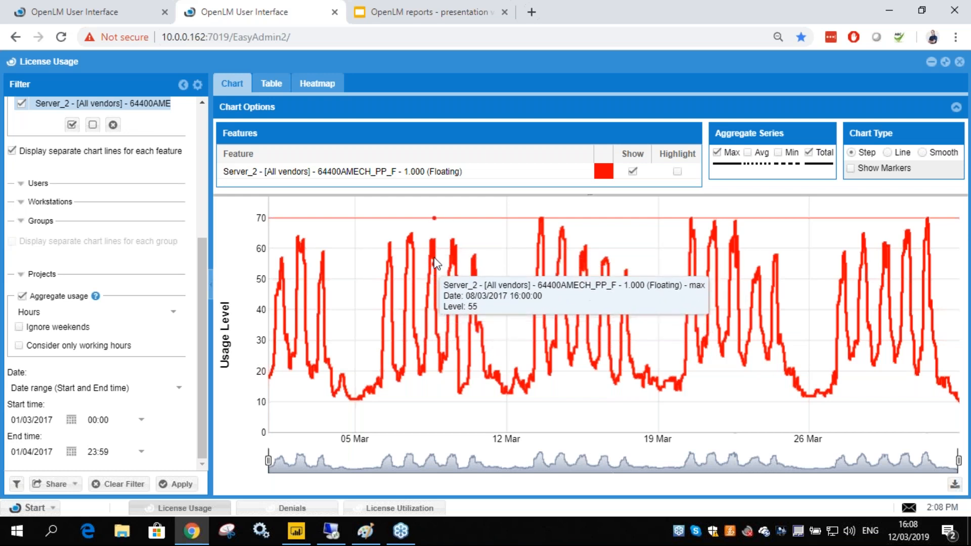
{"action": "left_click", "coordinate": [18, 327]}
{"action": "left_click", "coordinate": [19, 345]}
{"action": "left_click", "coordinate": [177, 484]}
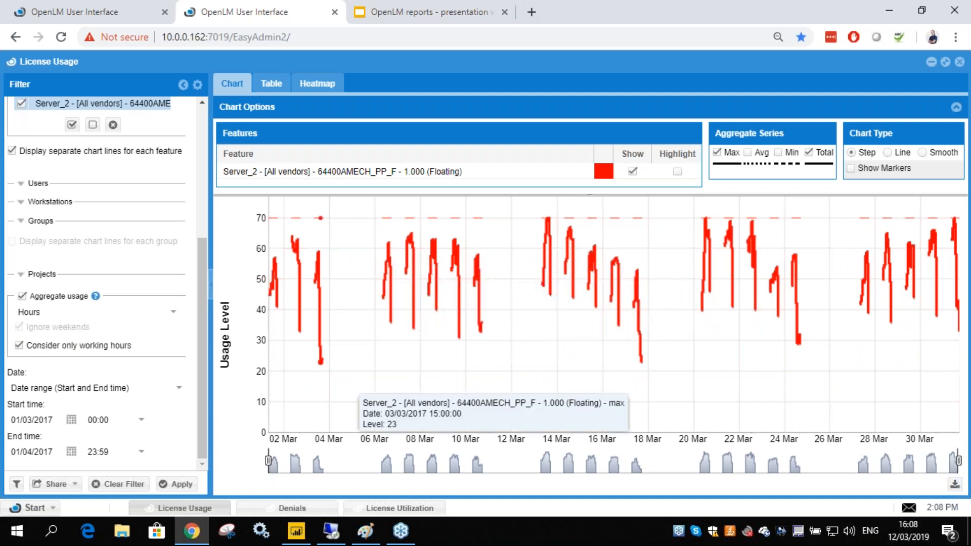
Inspect the usage share at individual license counts in the License Utilization report, and turn on Show Aggregated
{"action": "left_click", "coordinate": [386, 508]}
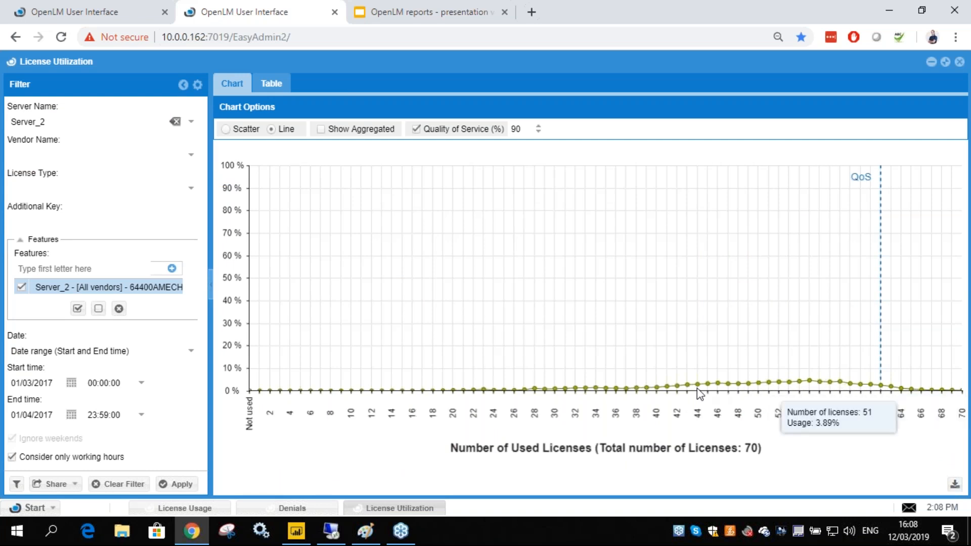
{"action": "left_click", "coordinate": [227, 510]}
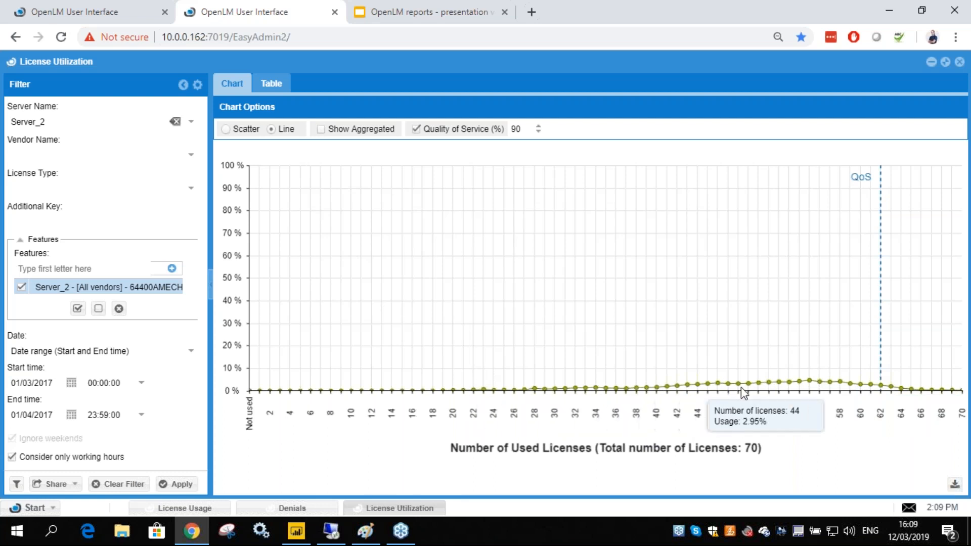
{"action": "mouse_move", "coordinate": [866, 383]}
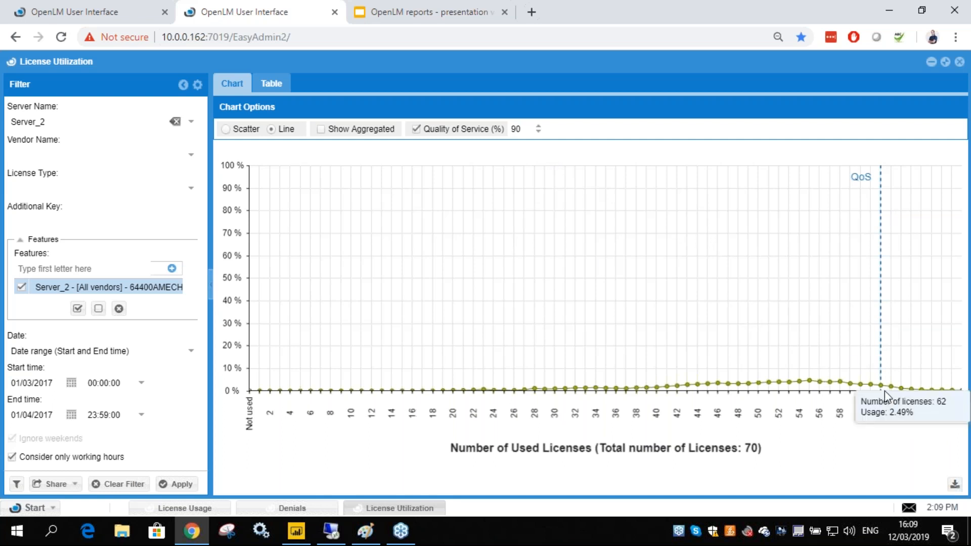
{"action": "left_click", "coordinate": [322, 131]}
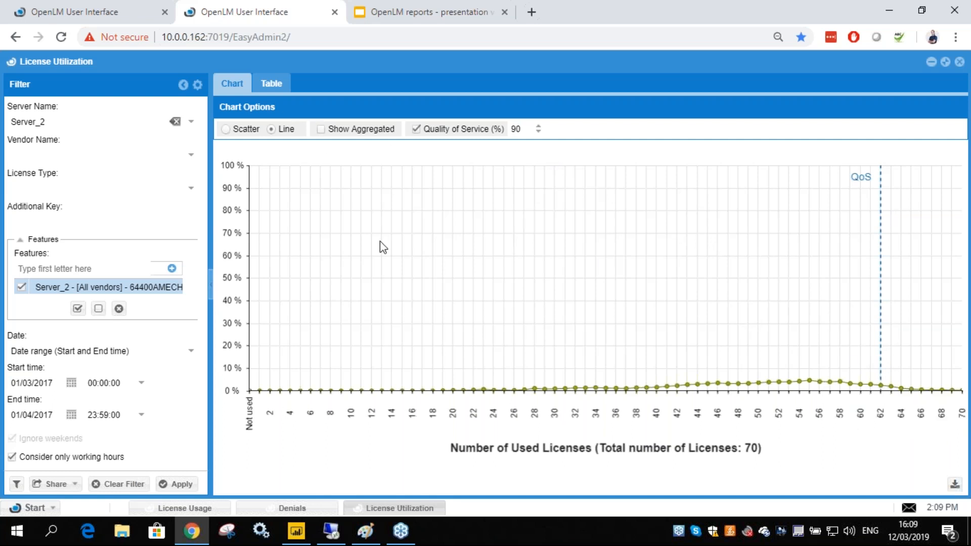
Try a Quality of Service level of 95% on the aggregated utilization chart
{"action": "left_click_drag", "start_coordinate": [516, 129], "coordinate": [510, 130]}
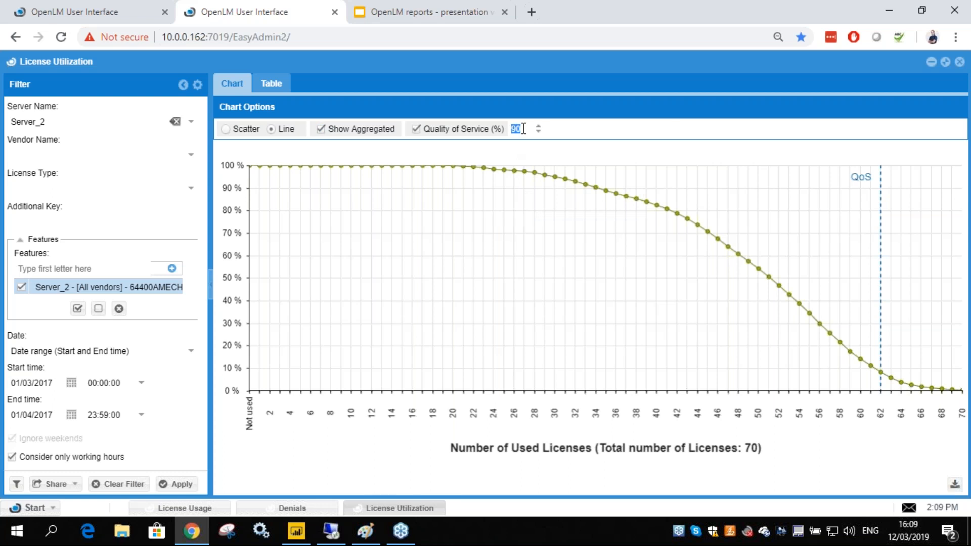
{"action": "left_click", "coordinate": [526, 129]}
{"action": "double_click", "coordinate": [518, 129]}
{"action": "type", "text": "95"}
{"action": "double_click", "coordinate": [516, 129]}
Compare the working-hours License Usage chart with the aggregated License Utilization chart
{"action": "left_click", "coordinate": [187, 509]}
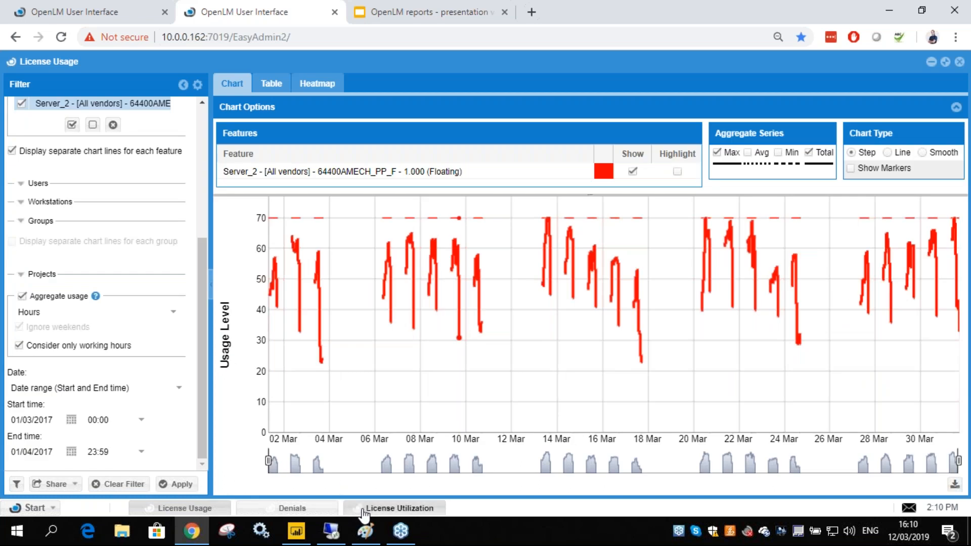
{"action": "left_click", "coordinate": [363, 514]}
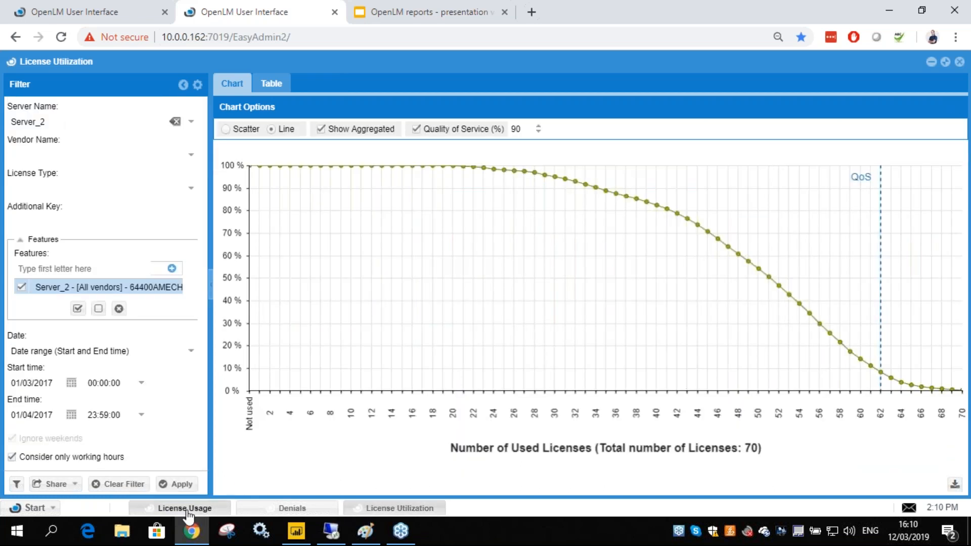
{"action": "left_click", "coordinate": [186, 512]}
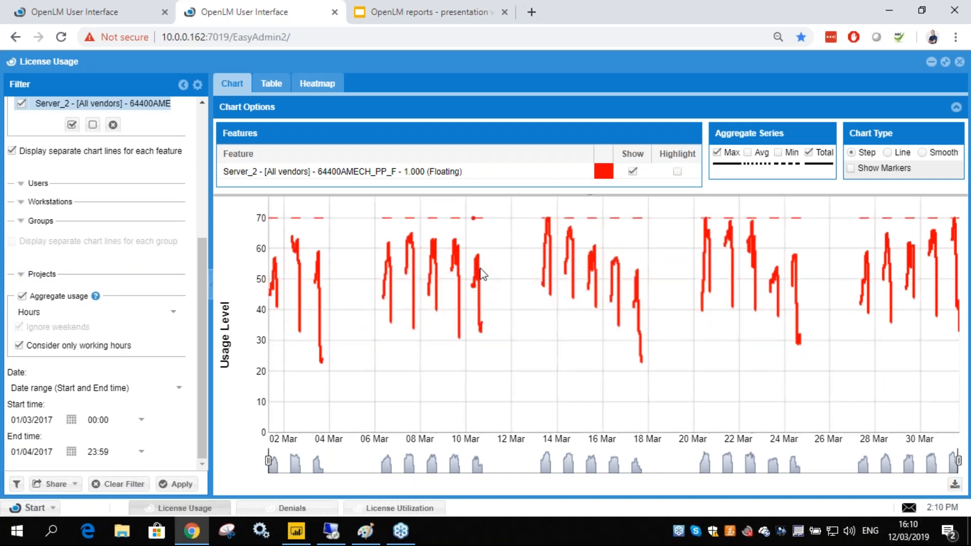
{"action": "left_click", "coordinate": [383, 510]}
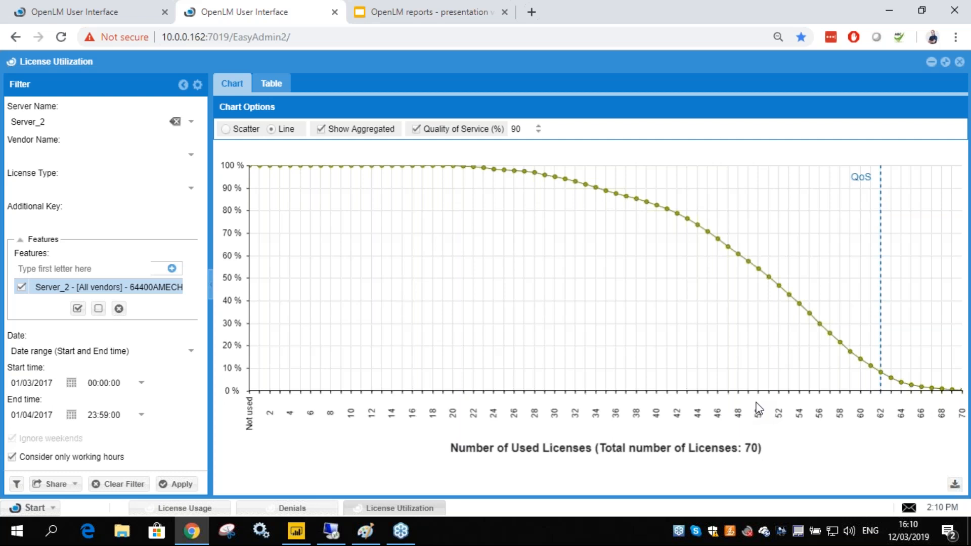
{"action": "left_click", "coordinate": [150, 511]}
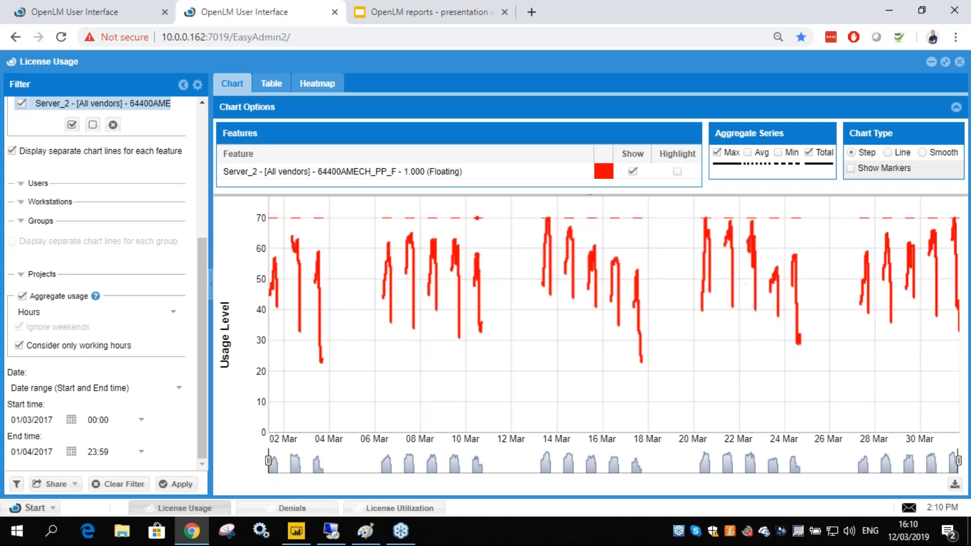
{"action": "left_click", "coordinate": [419, 510]}
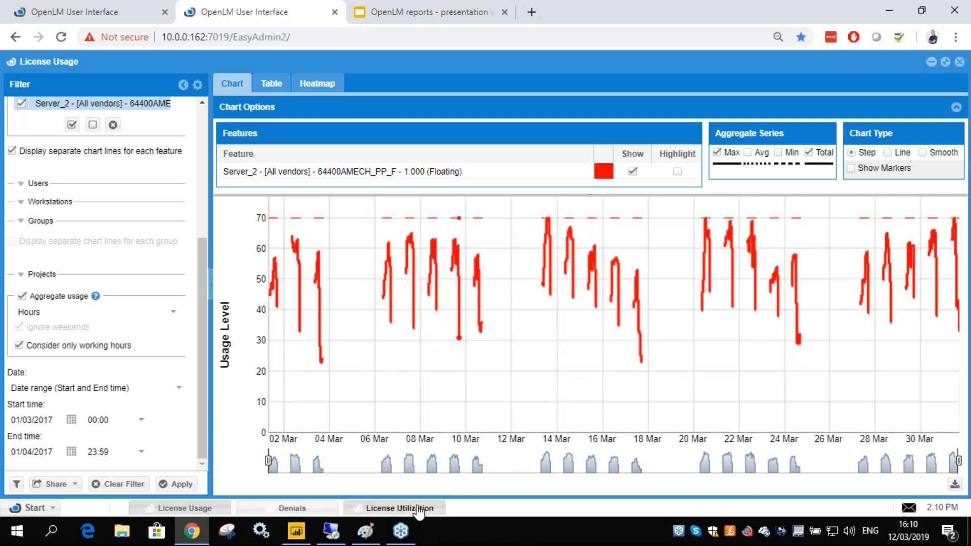
Toggle the Quality of Service marker off and back on, and inspect the aggregated usage where it crosses the curve
{"action": "left_click", "coordinate": [416, 128]}
{"action": "left_click", "coordinate": [416, 129]}
{"action": "mouse_move", "coordinate": [881, 372]}
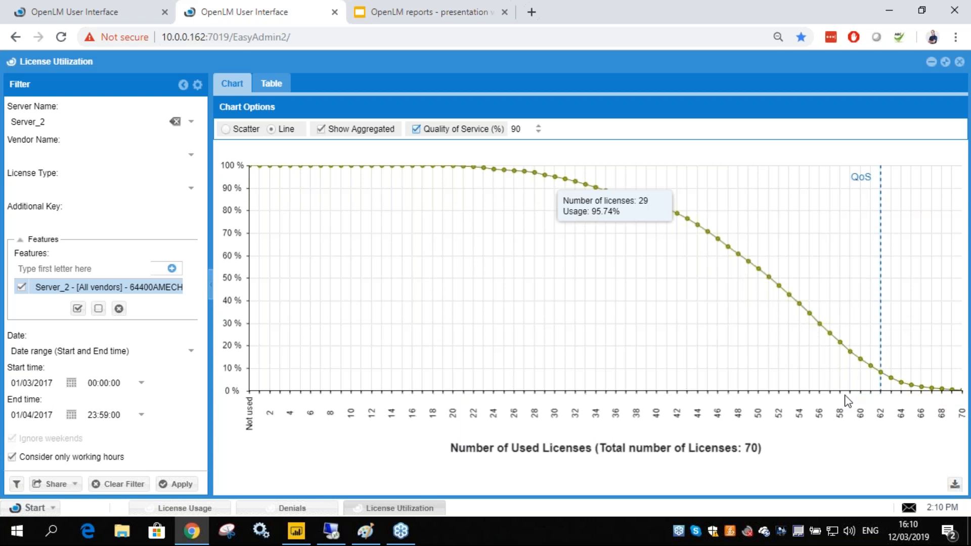
Recheck the License Usage chart, compare utilization without and with aggregation, and inspect points along the aggregated curve
{"action": "left_click", "coordinate": [208, 503]}
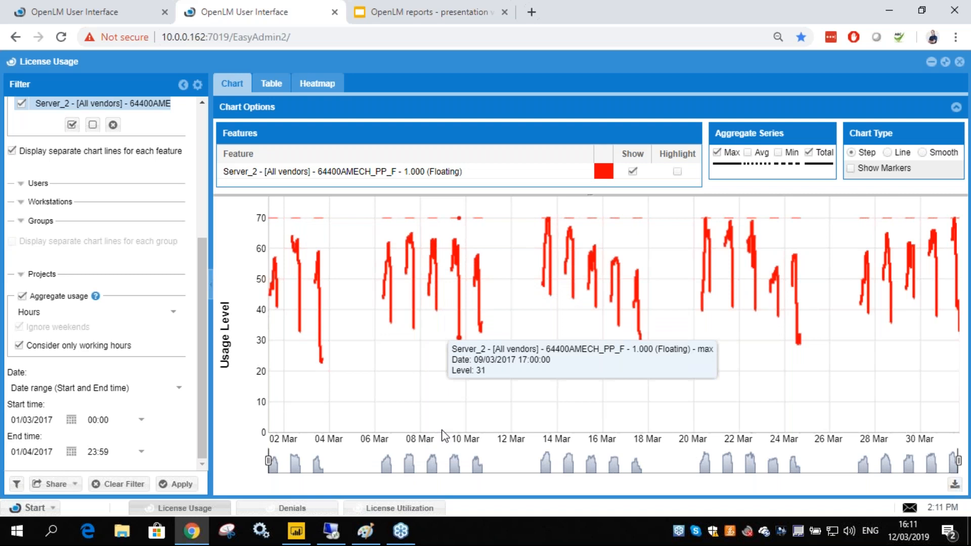
{"action": "left_click", "coordinate": [427, 510]}
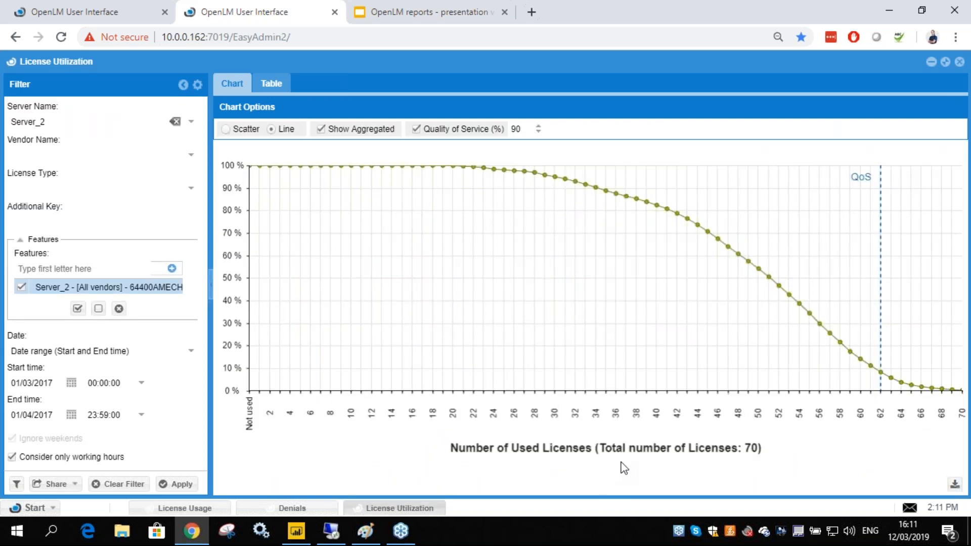
{"action": "mouse_move", "coordinate": [600, 192]}
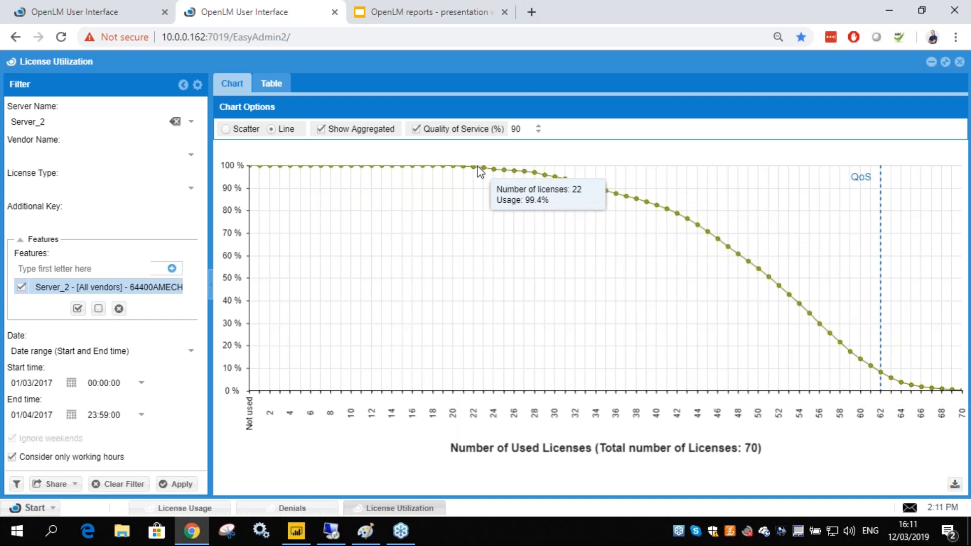
{"action": "left_click", "coordinate": [321, 130]}
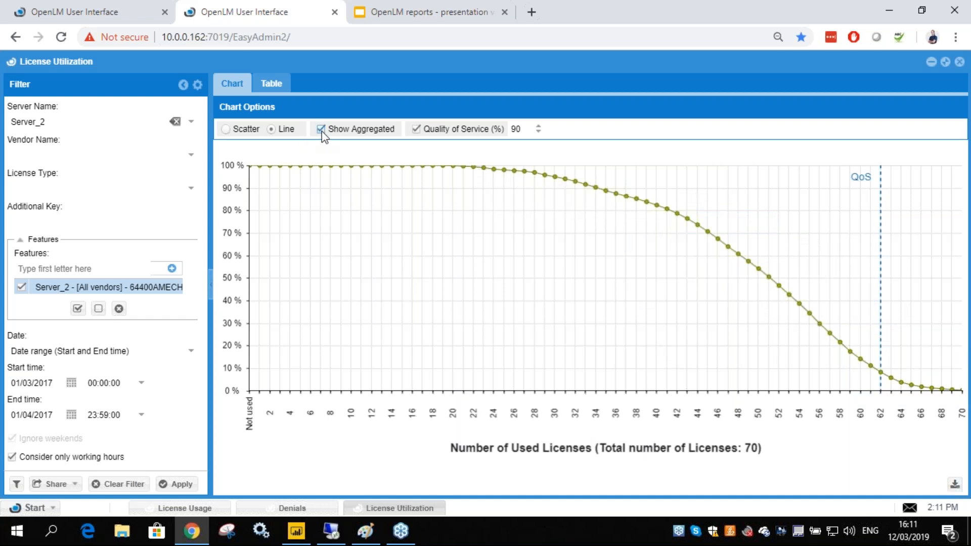
{"action": "left_click", "coordinate": [321, 130]}
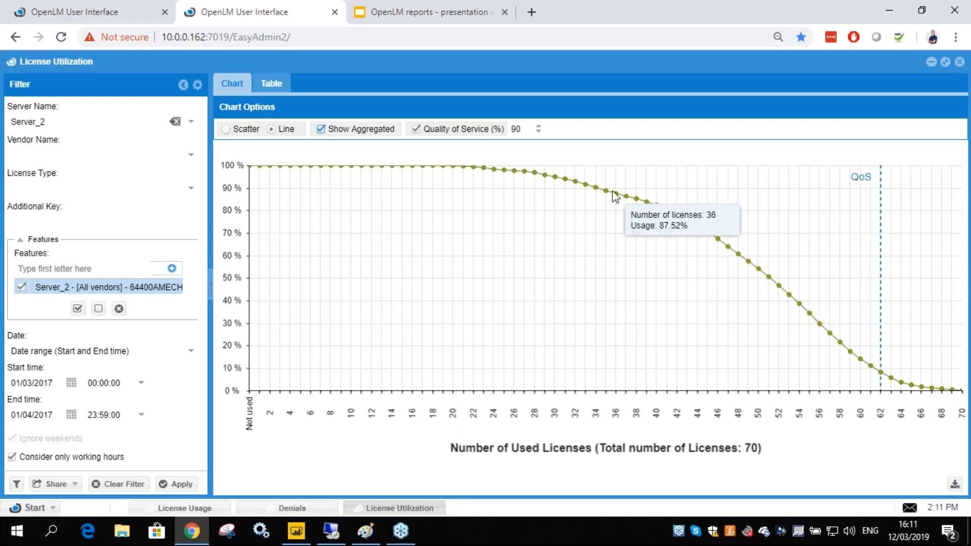
{"action": "mouse_move", "coordinate": [759, 272]}
{"action": "mouse_move", "coordinate": [934, 389]}
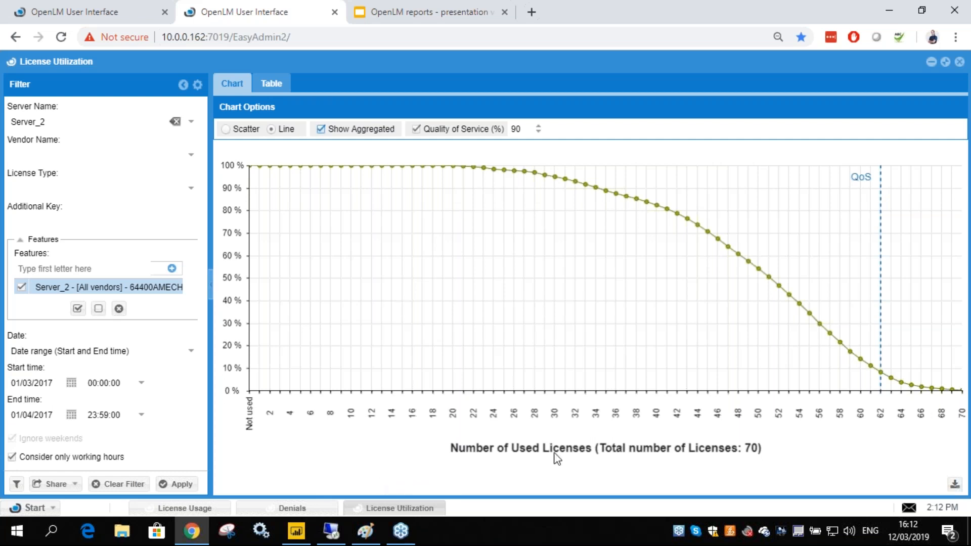
Review the working-hours License Usage chart and examine the hourly columns in the Denials chart
{"action": "left_click", "coordinate": [192, 504]}
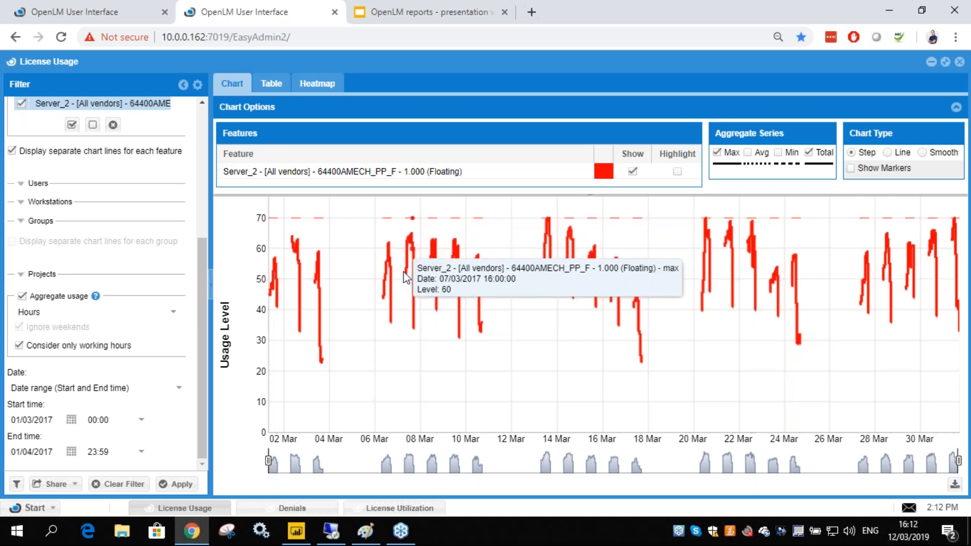
{"action": "left_click", "coordinate": [292, 508]}
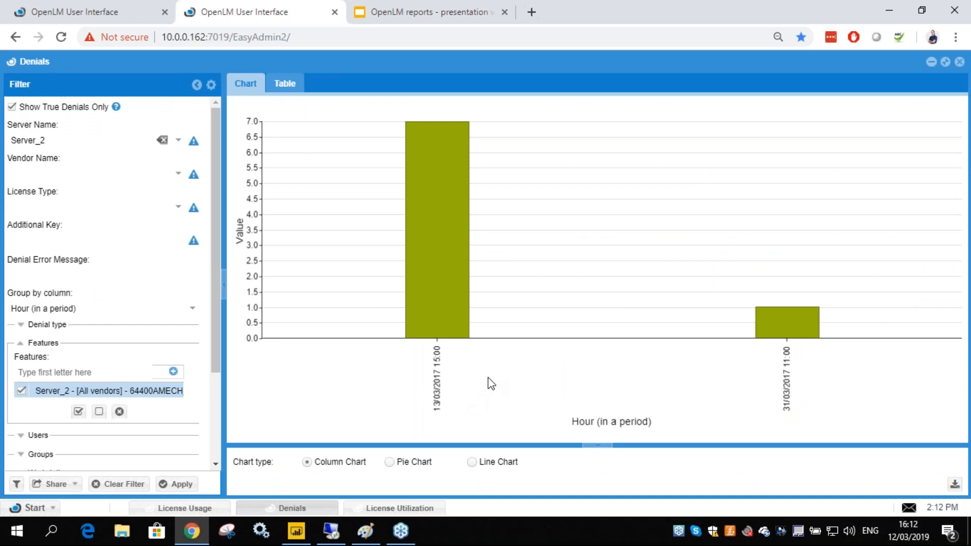
{"action": "mouse_move", "coordinate": [433, 273]}
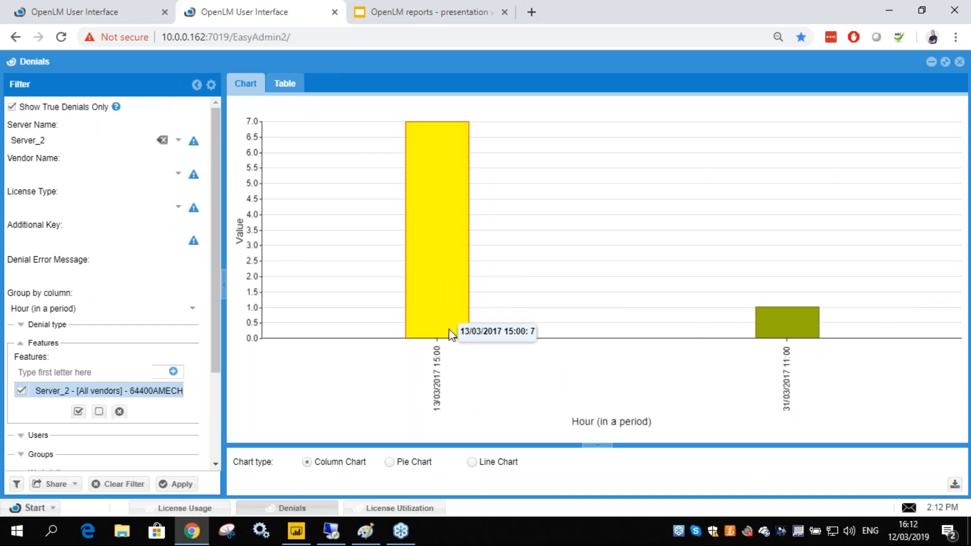
{"action": "mouse_move", "coordinate": [677, 340]}
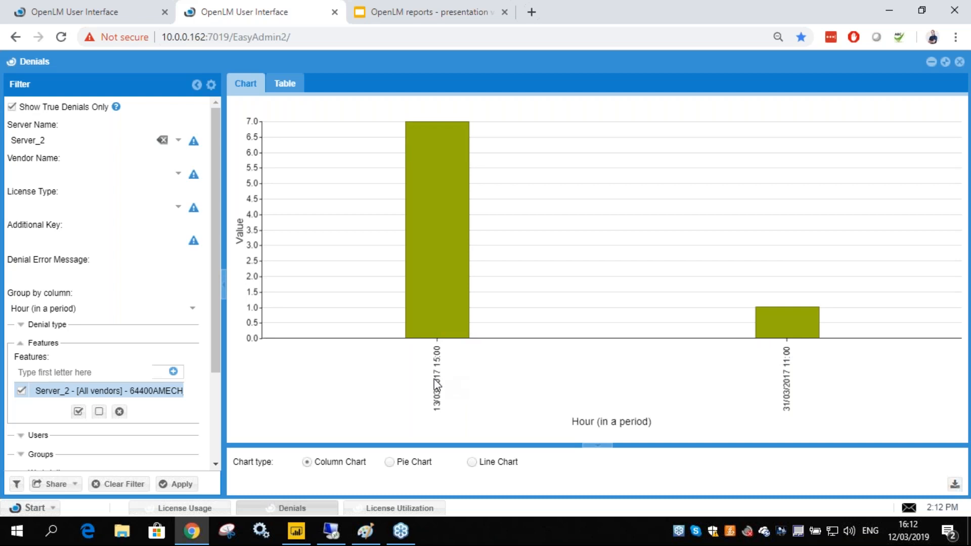
Inspect the aggregated License Utilization curve at several license counts, including around the Quality of Service marker
{"action": "left_click", "coordinate": [399, 508]}
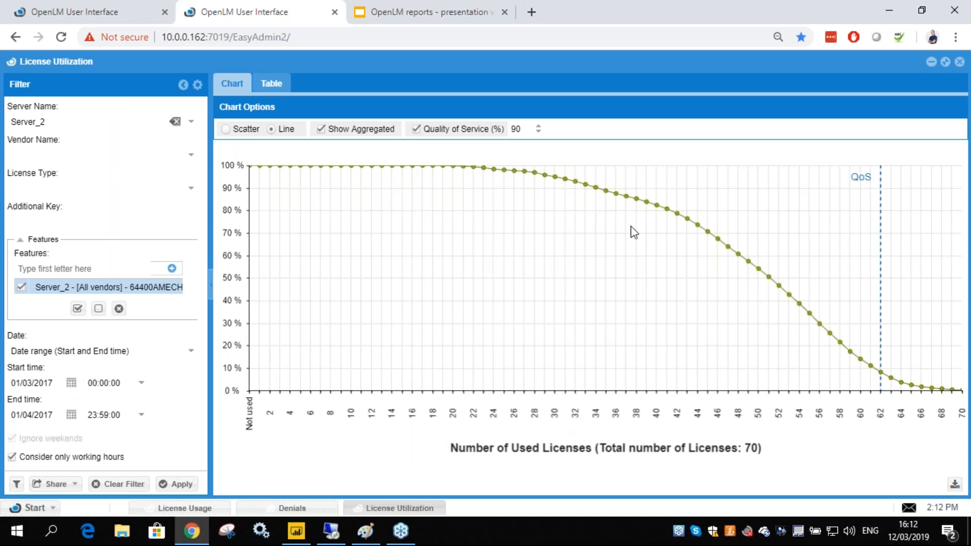
{"action": "mouse_move", "coordinate": [881, 375]}
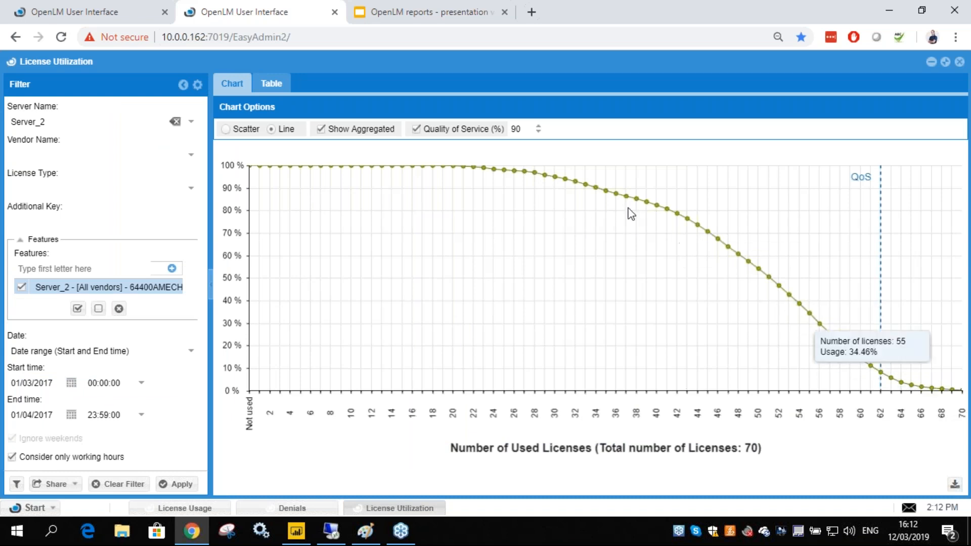
{"action": "mouse_move", "coordinate": [486, 170]}
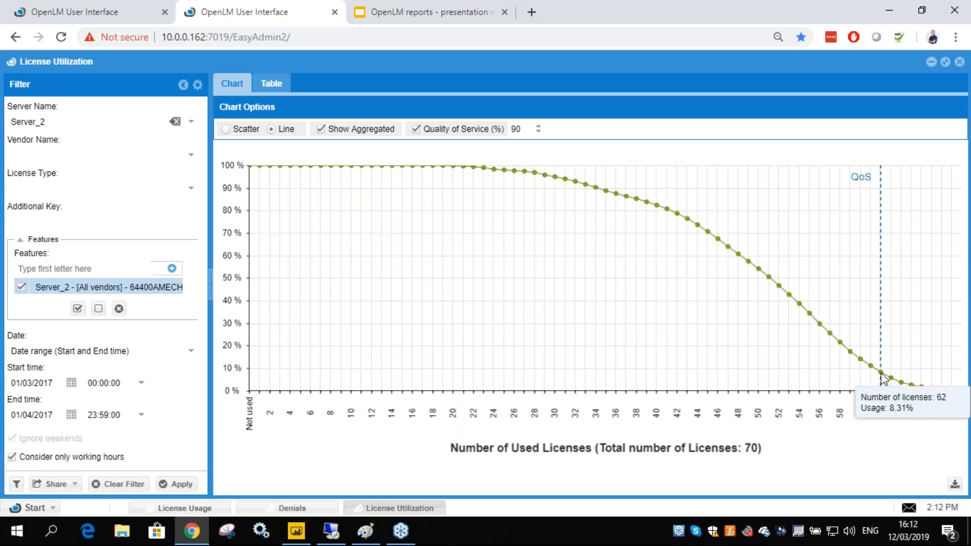
{"action": "mouse_move", "coordinate": [918, 385]}
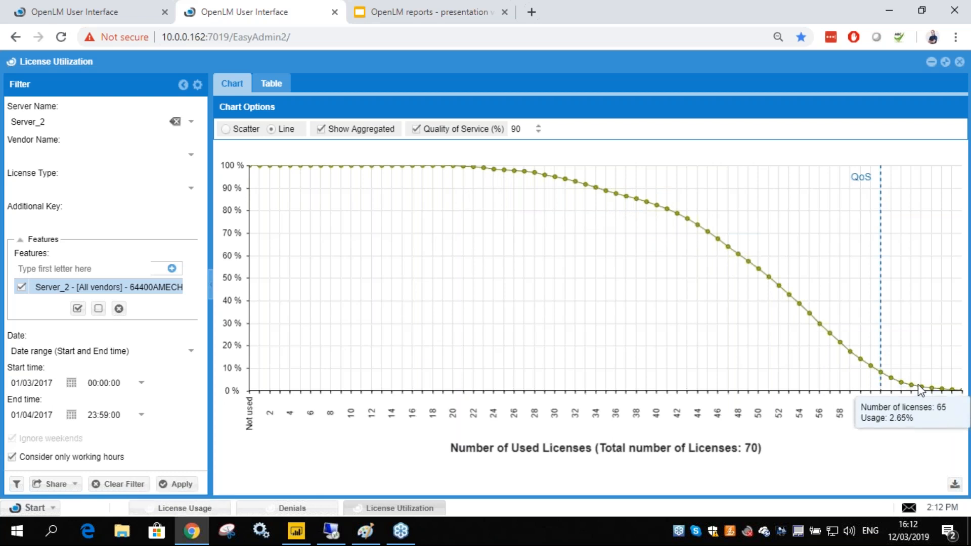
Apply the saved filter "Workshop Demo Low" to the License Usage report
{"action": "left_click", "coordinate": [308, 510]}
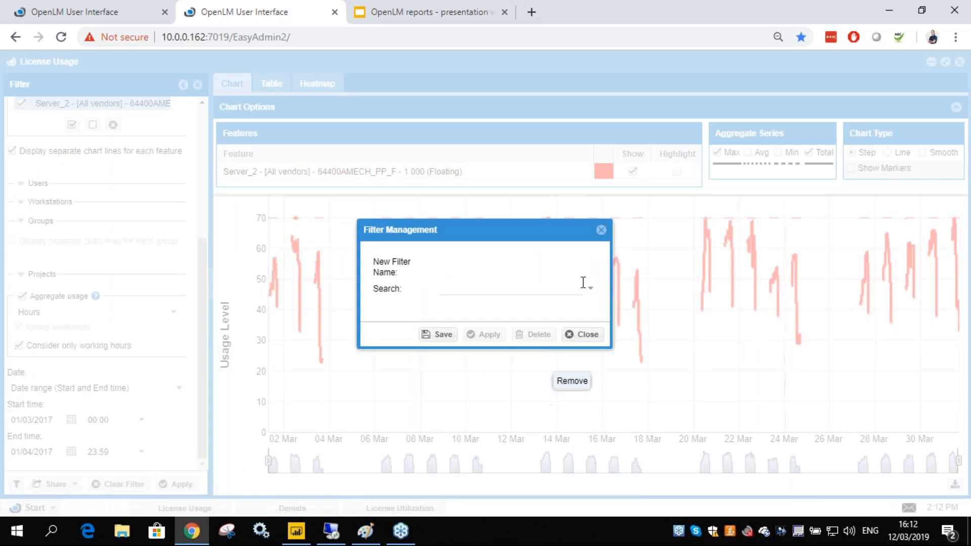
{"action": "left_click", "coordinate": [590, 288]}
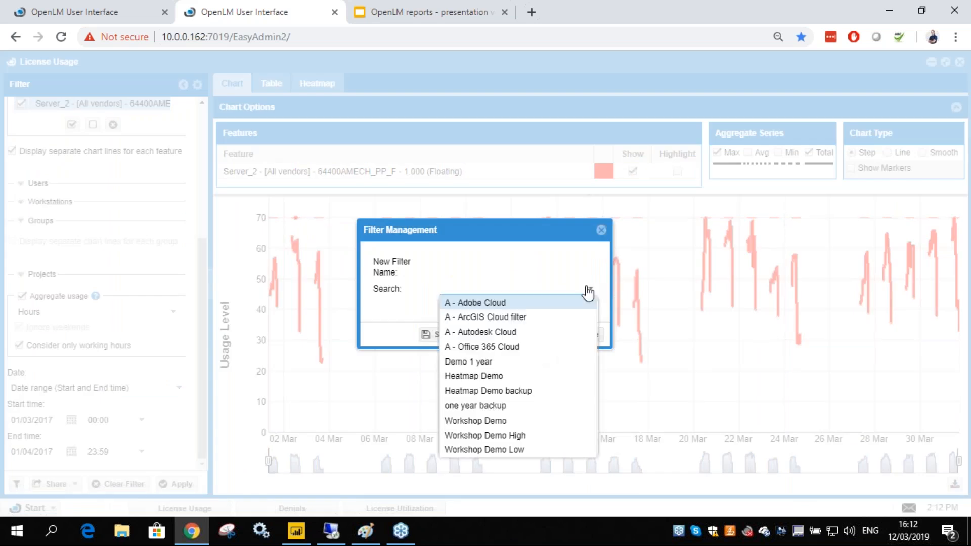
{"action": "left_click", "coordinate": [514, 450]}
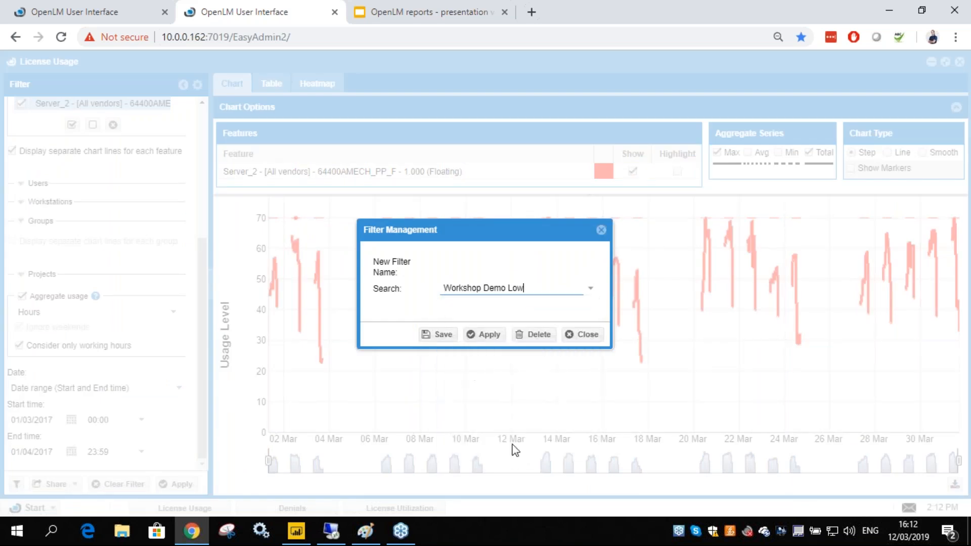
{"action": "left_click", "coordinate": [493, 339]}
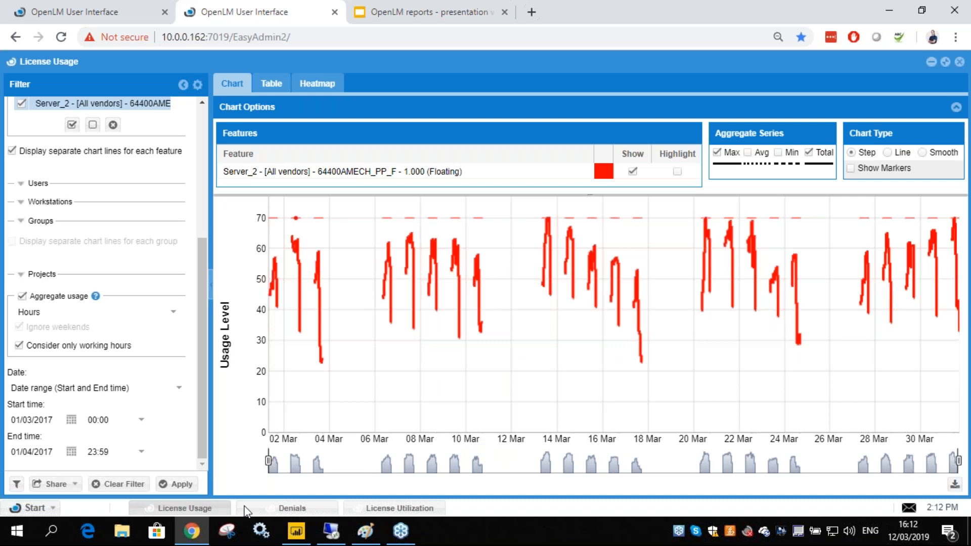
{"action": "left_click", "coordinate": [194, 508]}
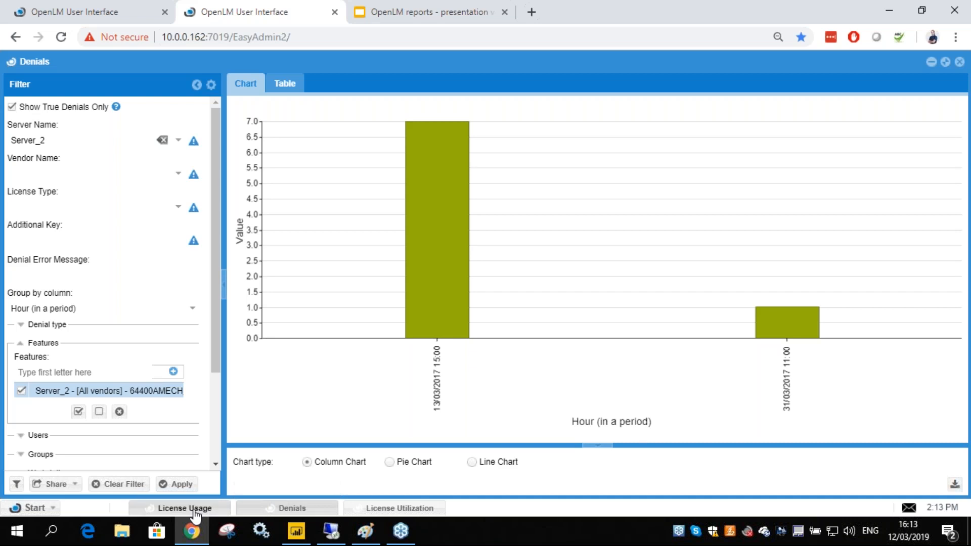
{"action": "left_click", "coordinate": [221, 500]}
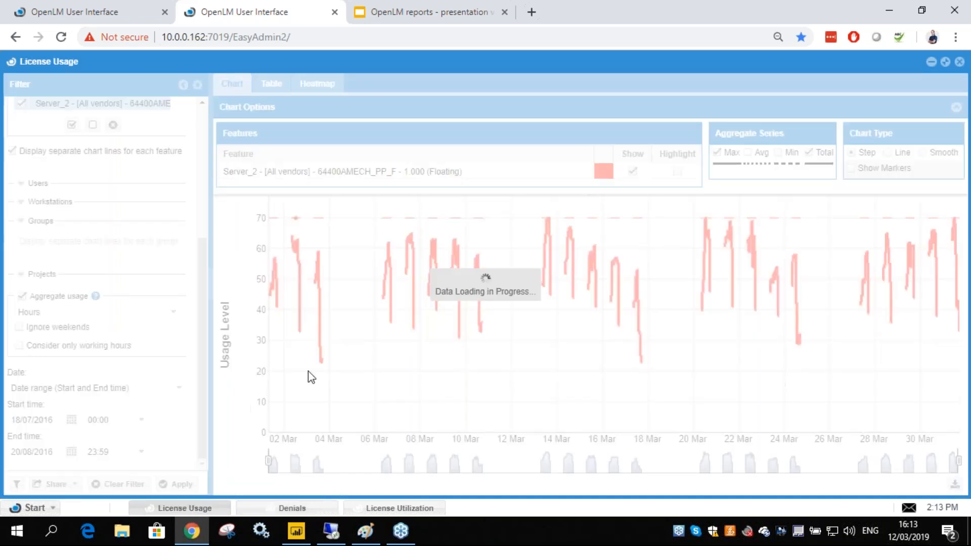
Apply the saved filter "Workshop Demo Low" to the Denials report
{"action": "left_click", "coordinate": [268, 508]}
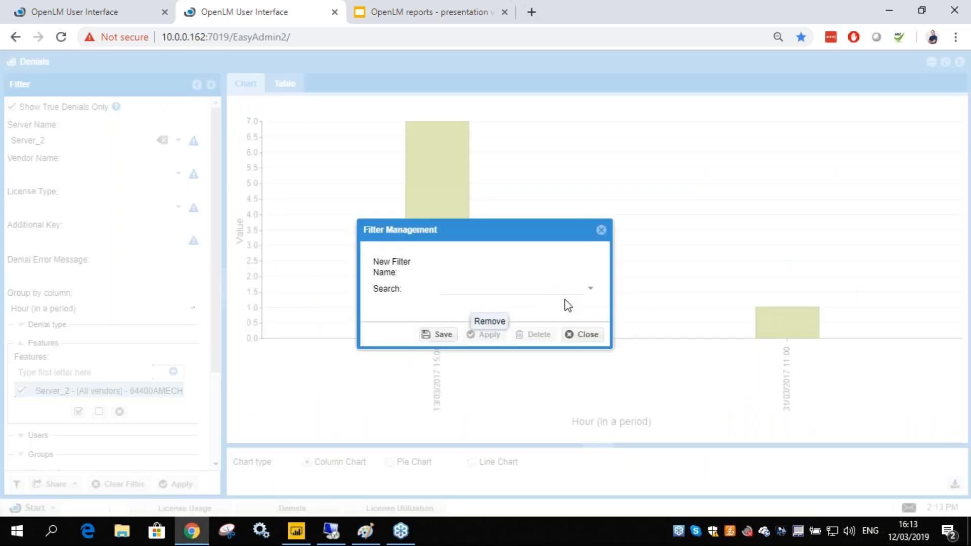
{"action": "left_click", "coordinate": [589, 288]}
{"action": "left_click", "coordinate": [498, 347]}
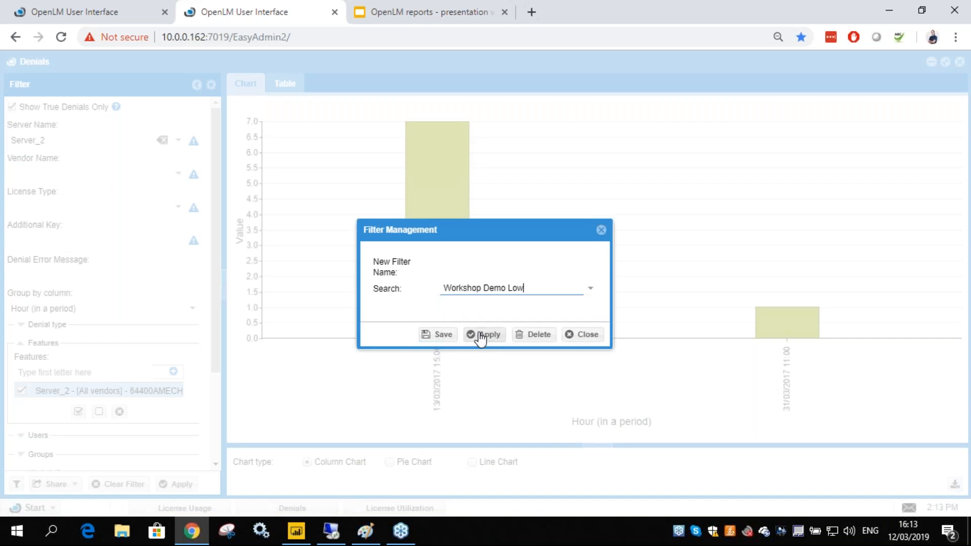
{"action": "left_click", "coordinate": [478, 333]}
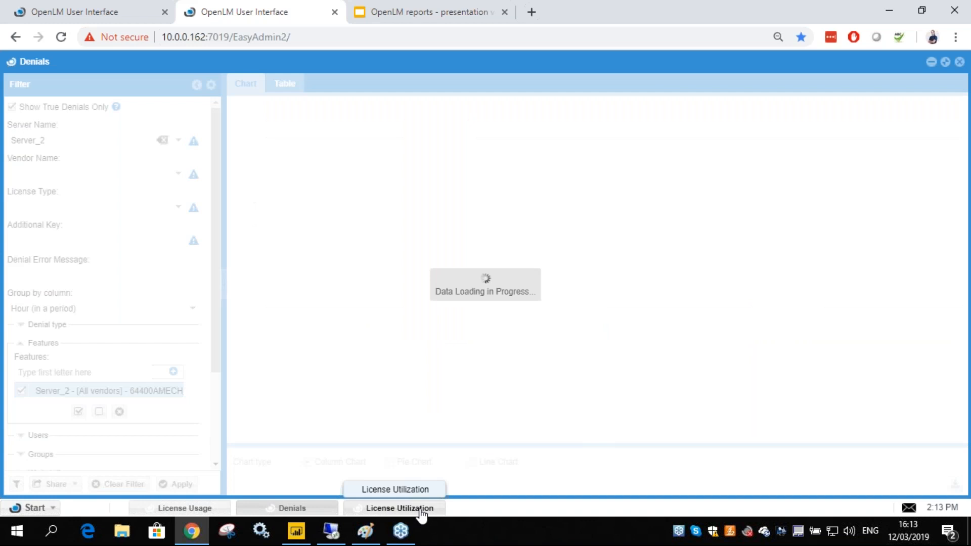
Apply the saved filter "Workshop Demo Low" to the License Utilization report
{"action": "left_click", "coordinate": [422, 510]}
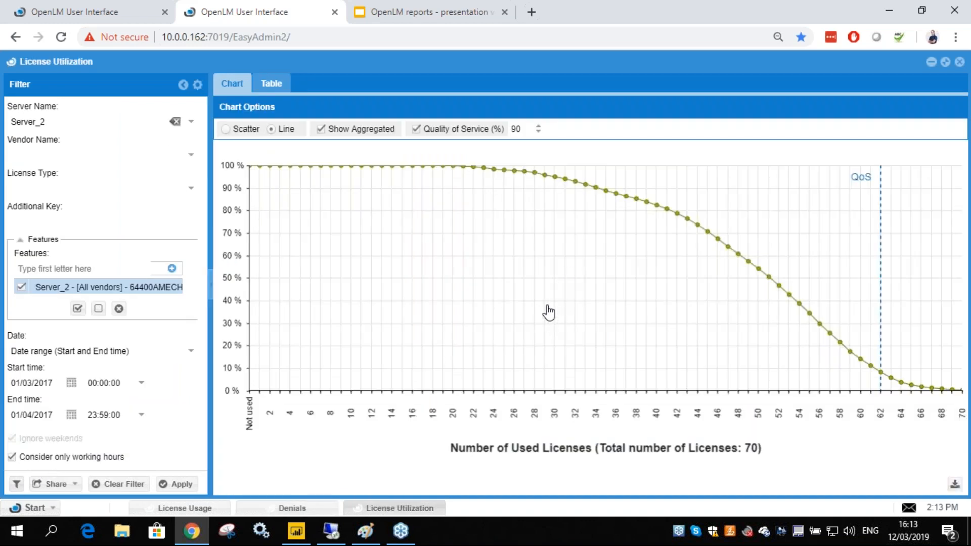
{"action": "left_click", "coordinate": [590, 290]}
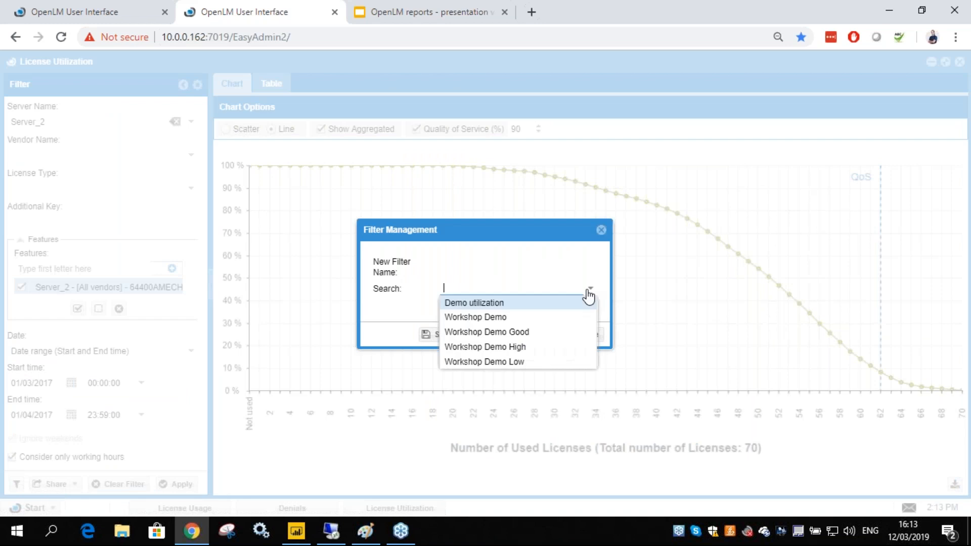
{"action": "left_click", "coordinate": [508, 362]}
{"action": "left_click", "coordinate": [485, 335]}
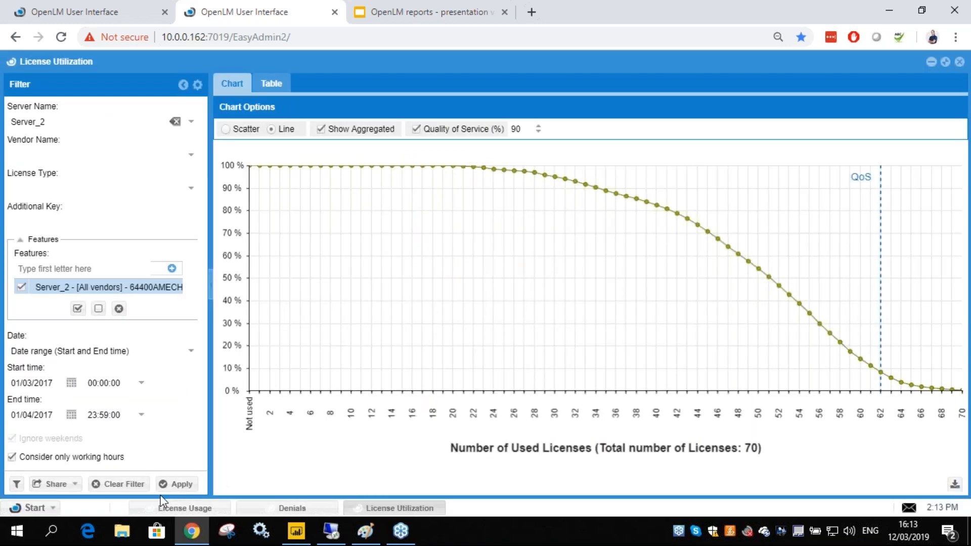
{"action": "left_click", "coordinate": [178, 483]}
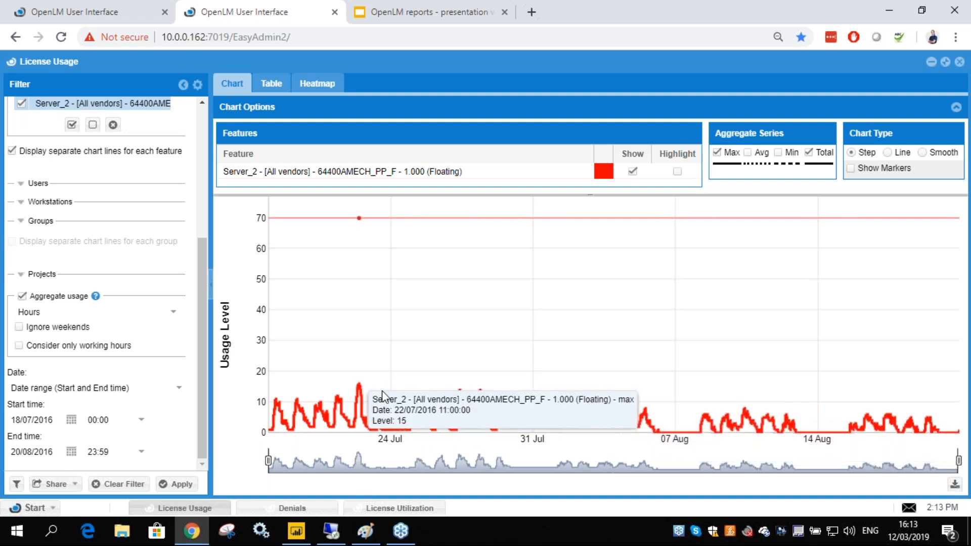
Compare the Denials and License Usage charts with the tail of the aggregated License Utilization curve for the low-usage period
{"action": "left_click", "coordinate": [289, 508]}
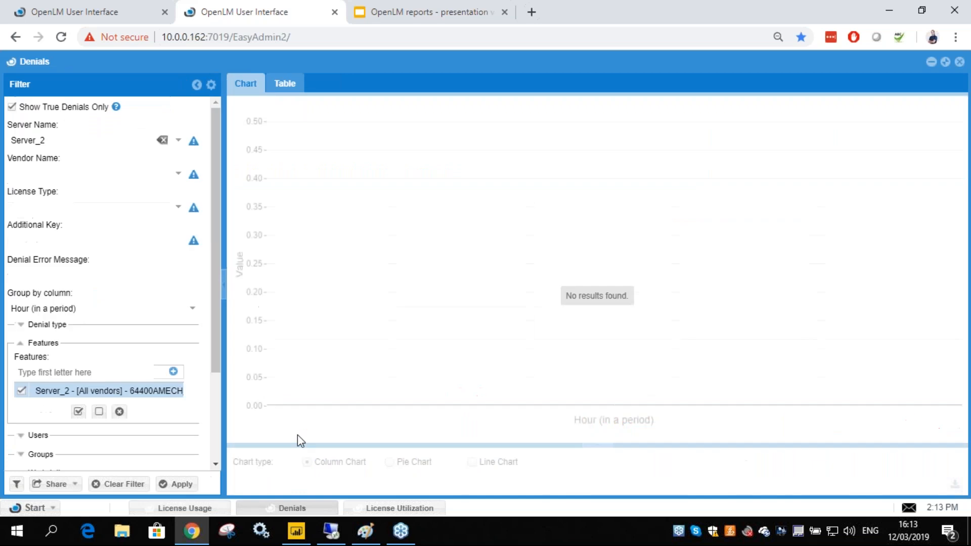
{"action": "left_click", "coordinate": [184, 508]}
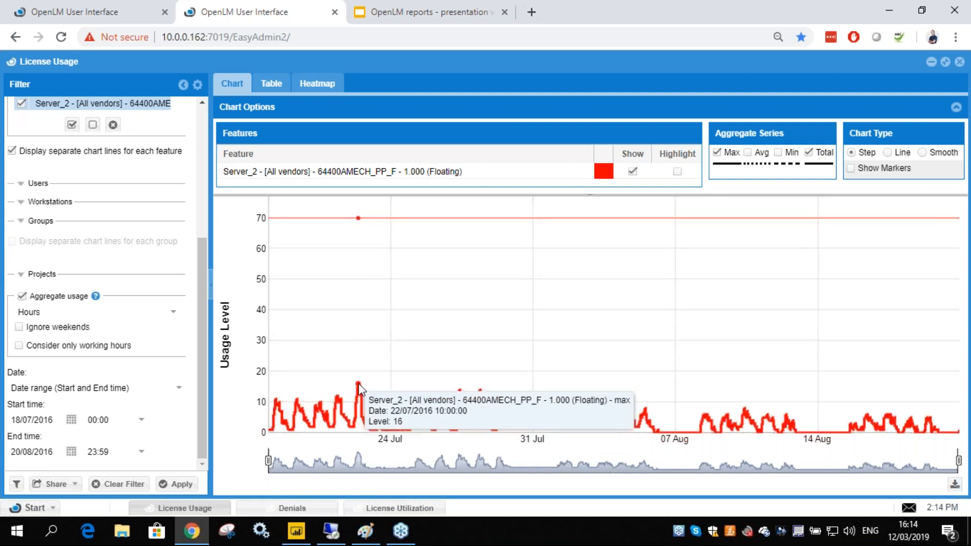
{"action": "left_click", "coordinate": [400, 508]}
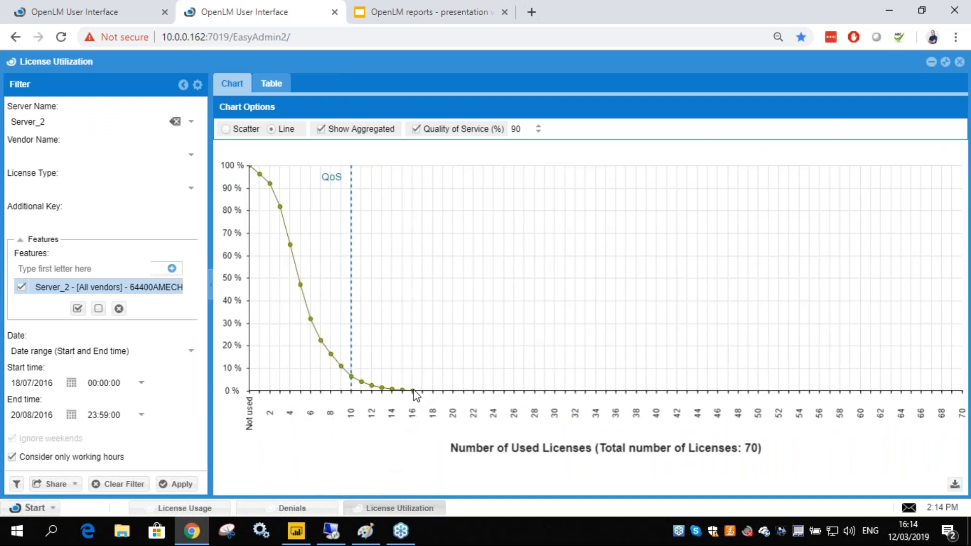
{"action": "mouse_move", "coordinate": [414, 393]}
Set the Quality of Service to 95% and turn off aggregation in the License Utilization chart, checking individual license counts
{"action": "type", "text": "95"}
{"action": "mouse_move", "coordinate": [362, 383]}
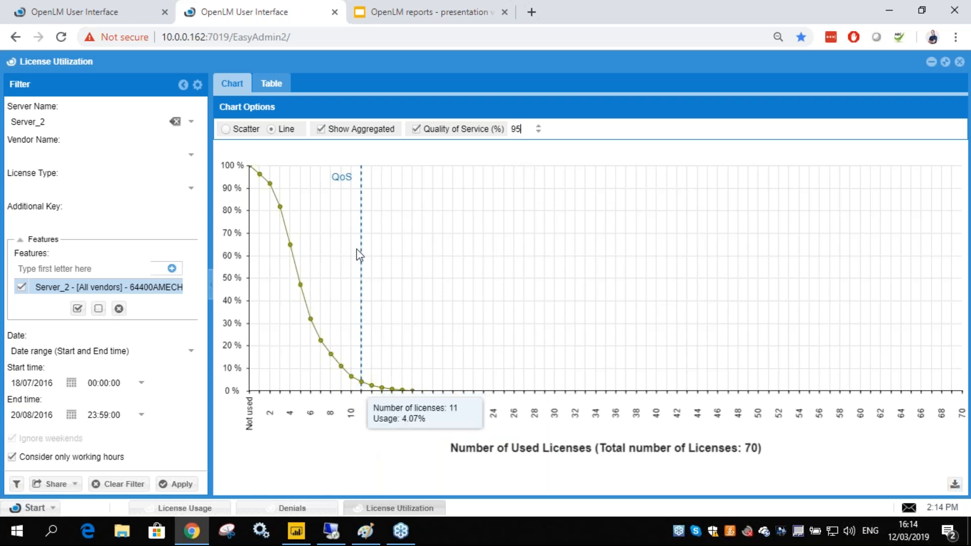
{"action": "left_click", "coordinate": [320, 128]}
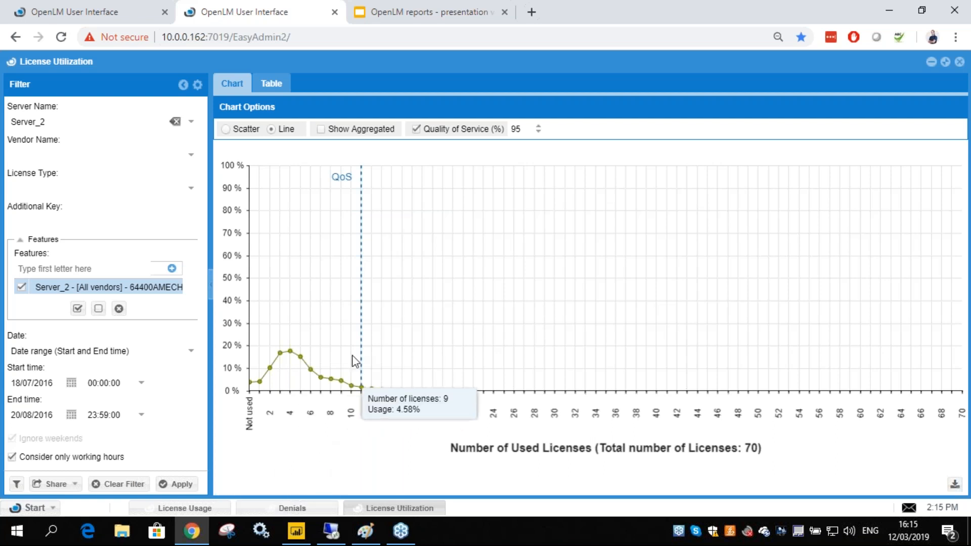
{"action": "left_click", "coordinate": [322, 128]}
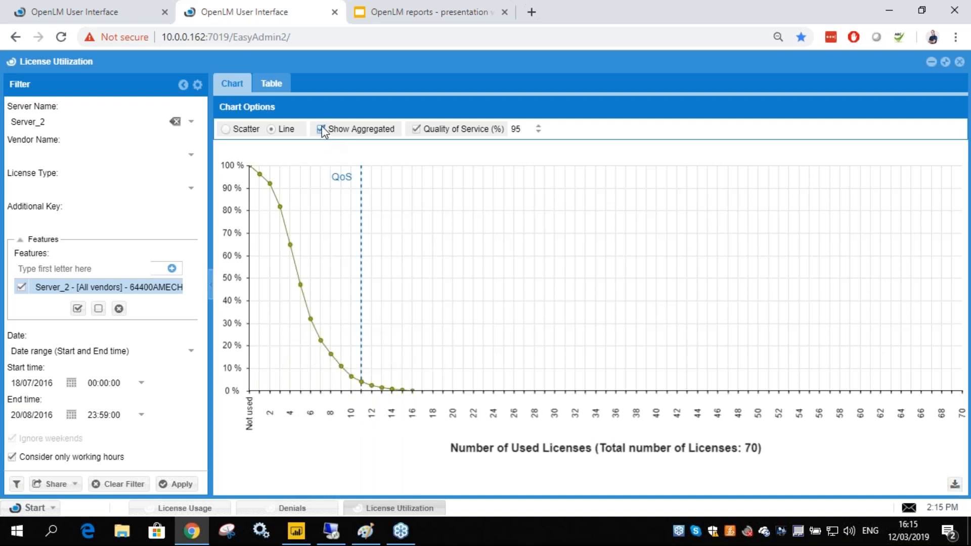
{"action": "left_click", "coordinate": [321, 128]}
{"action": "mouse_move", "coordinate": [292, 357]}
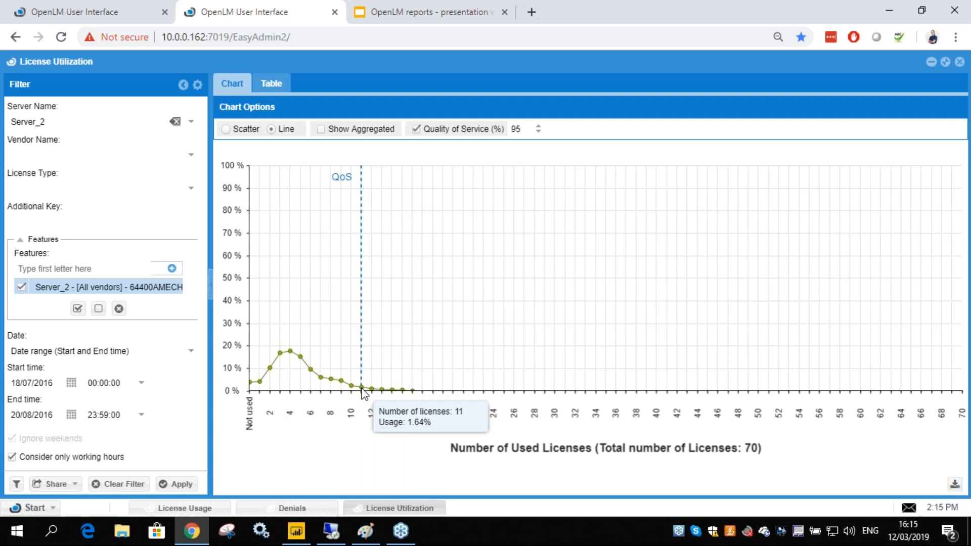
{"action": "mouse_move", "coordinate": [410, 398]}
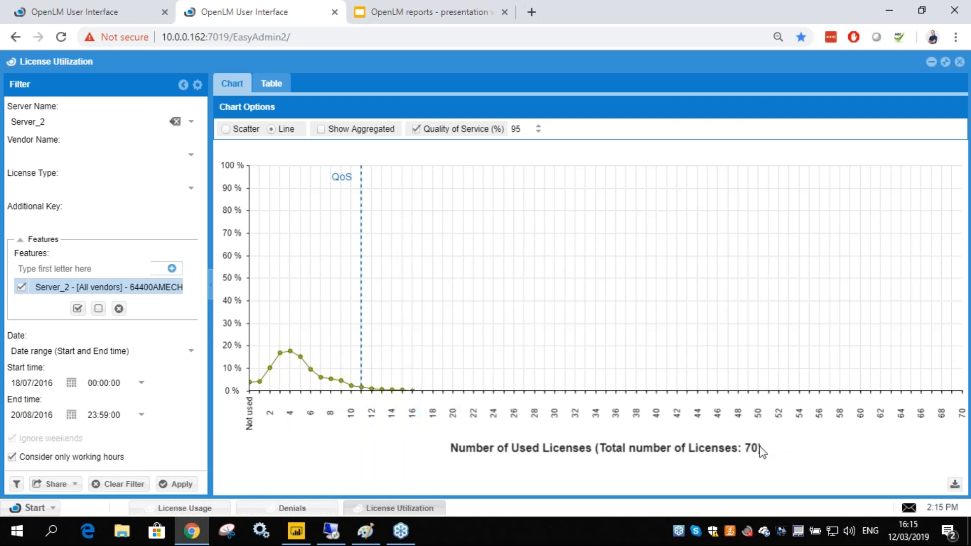
Apply the saved filter "Workshop Demo High" to the License Usage report
{"action": "left_click", "coordinate": [189, 510]}
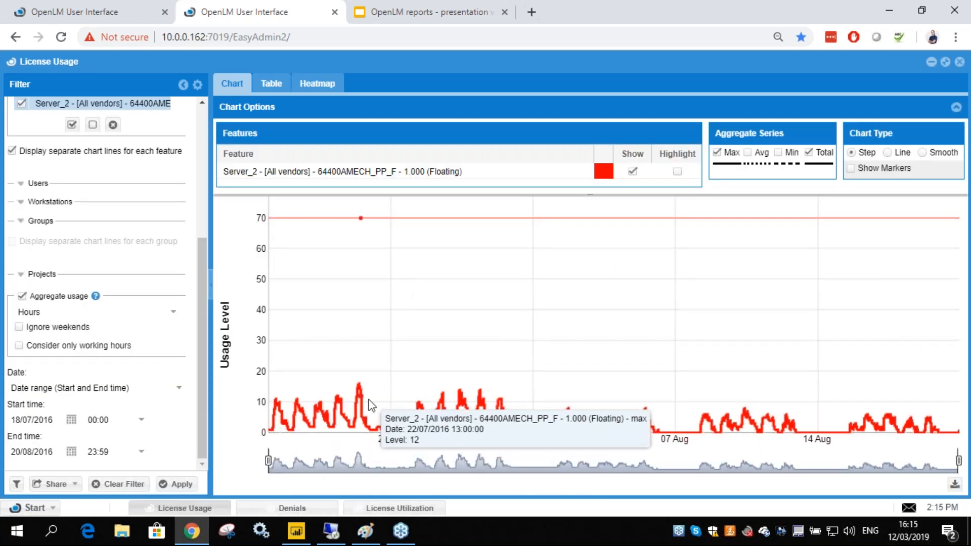
{"action": "mouse_move", "coordinate": [268, 461]}
{"action": "left_mouse_down"}
{"action": "mouse_move", "coordinate": [410, 466]}
{"action": "mouse_move", "coordinate": [265, 461]}
{"action": "left_mouse_up"}
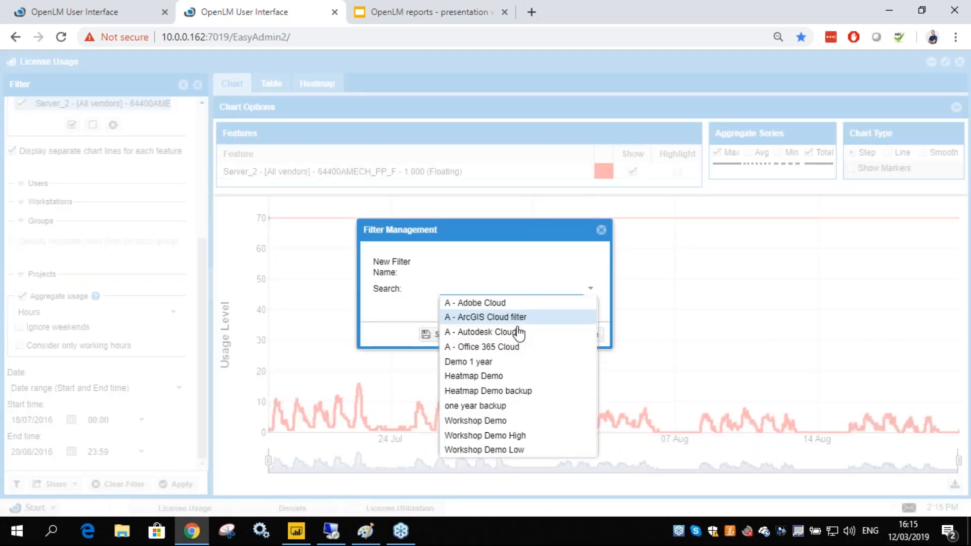
{"action": "left_click", "coordinate": [479, 436]}
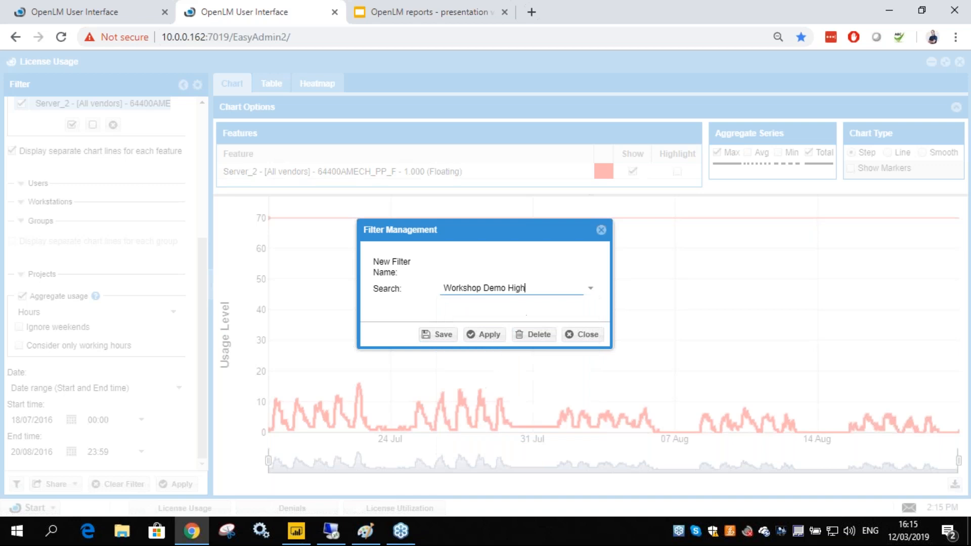
{"action": "left_click", "coordinate": [485, 334]}
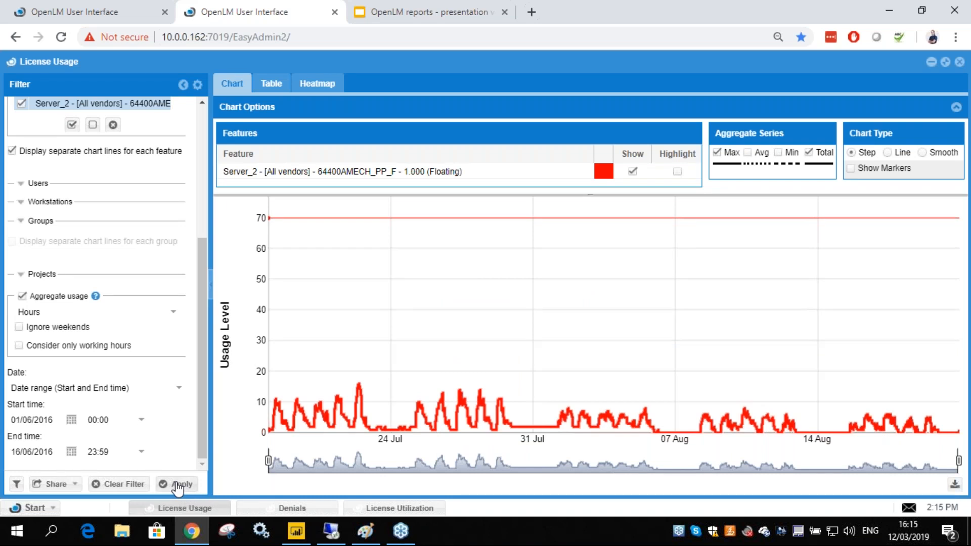
{"action": "left_click", "coordinate": [176, 484]}
Apply the saved filter "Workshop Demo High" to the Denials report
{"action": "left_click", "coordinate": [273, 508]}
{"action": "left_click", "coordinate": [18, 487]}
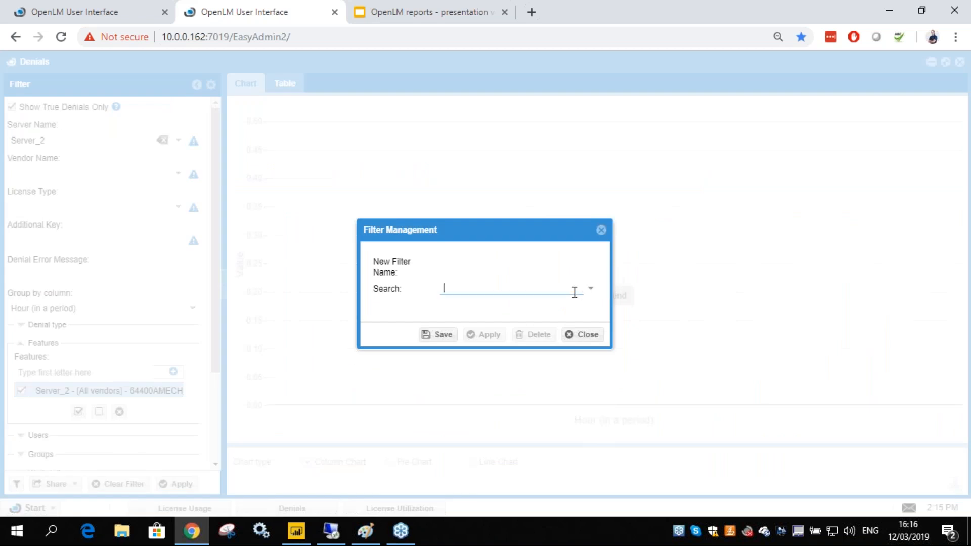
{"action": "left_click", "coordinate": [589, 290]}
{"action": "left_click", "coordinate": [503, 332]}
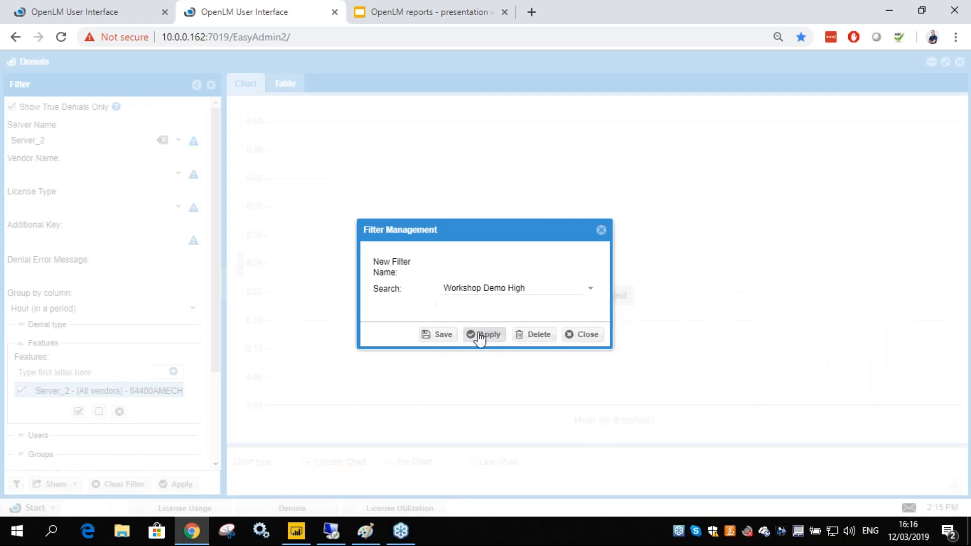
{"action": "left_click", "coordinate": [479, 336]}
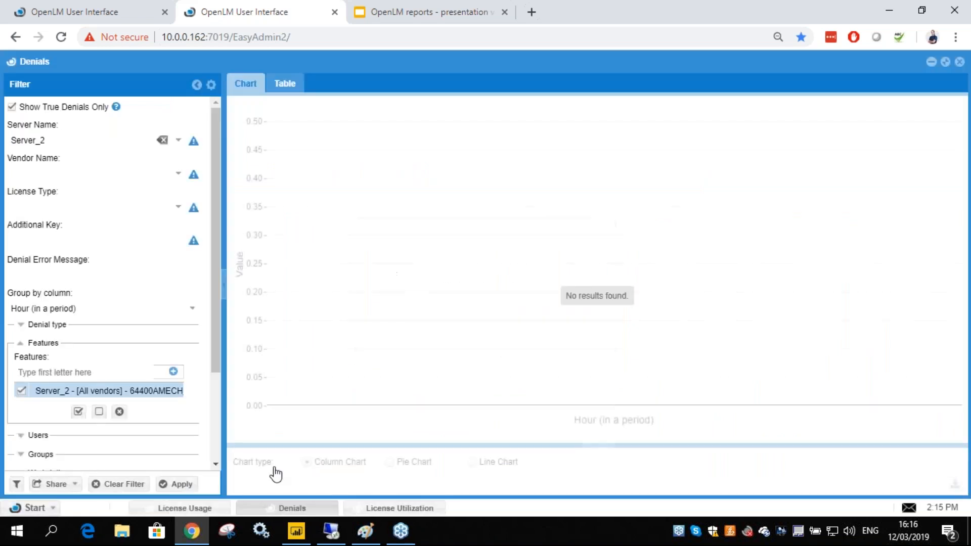
Restrict the License Usage report to working hours only and refresh its chart
{"action": "left_click", "coordinate": [201, 510]}
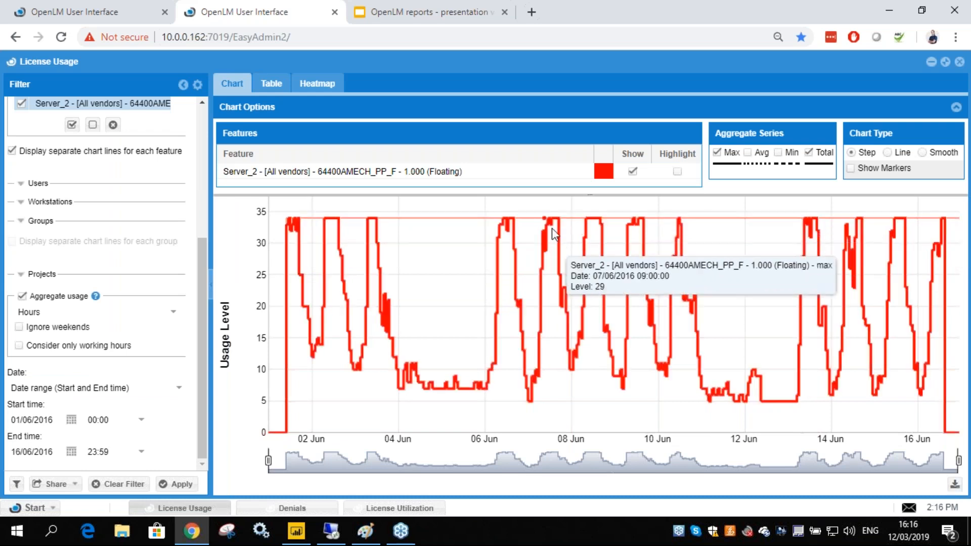
{"action": "left_click", "coordinate": [19, 327]}
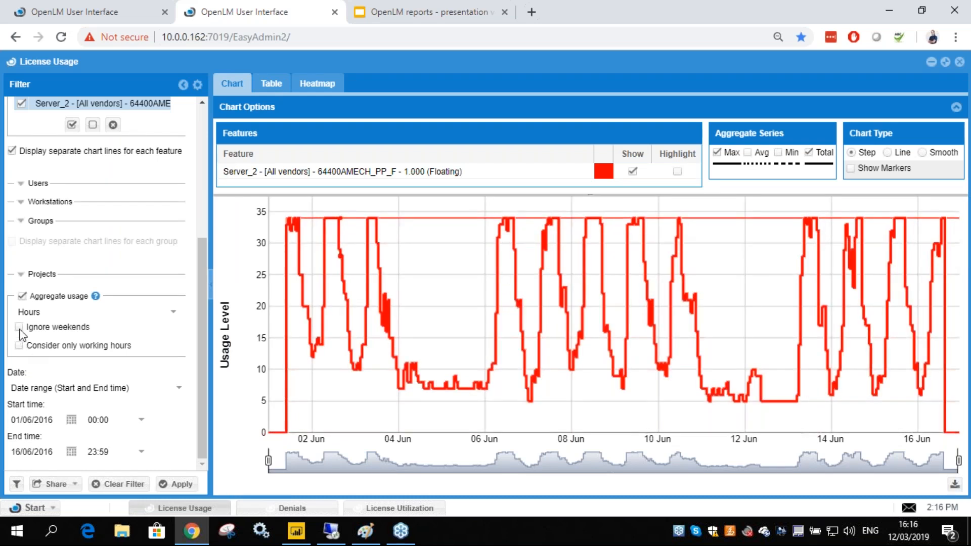
{"action": "left_click", "coordinate": [20, 348]}
{"action": "left_click", "coordinate": [176, 484]}
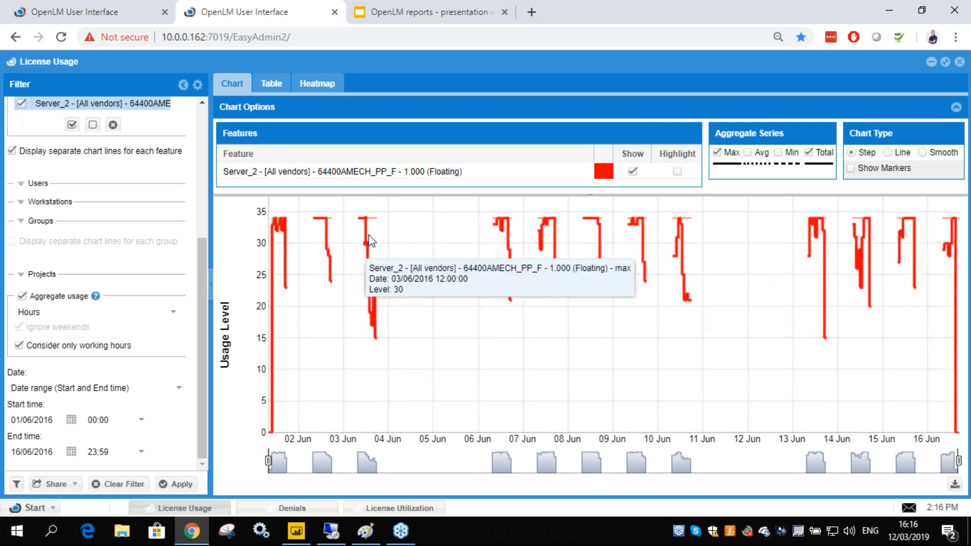
Remove the working-hours restriction from the License Usage report, leave weekends included, and reload the chart
{"action": "left_click", "coordinate": [19, 345]}
{"action": "left_click", "coordinate": [19, 328]}
{"action": "left_click", "coordinate": [18, 328]}
{"action": "left_click", "coordinate": [176, 484]}
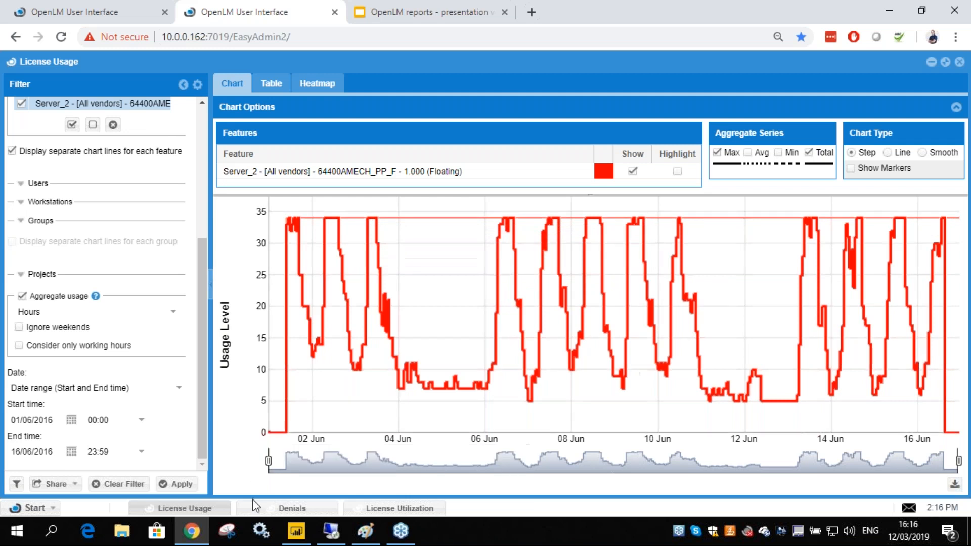
Compare the hourly columns of the Denials chart with the usage peaks in the License Usage chart for June 2016
{"action": "left_click", "coordinate": [263, 508]}
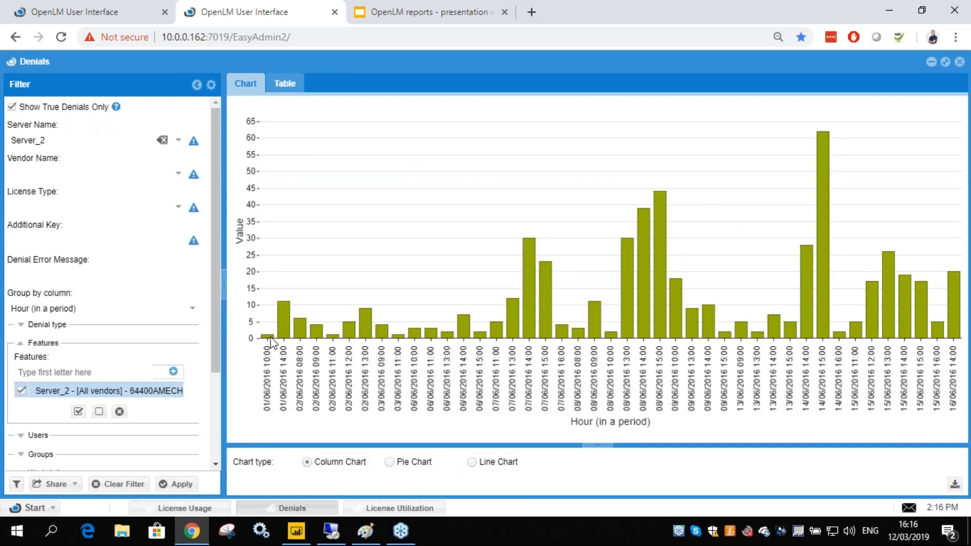
{"action": "left_click", "coordinate": [183, 509]}
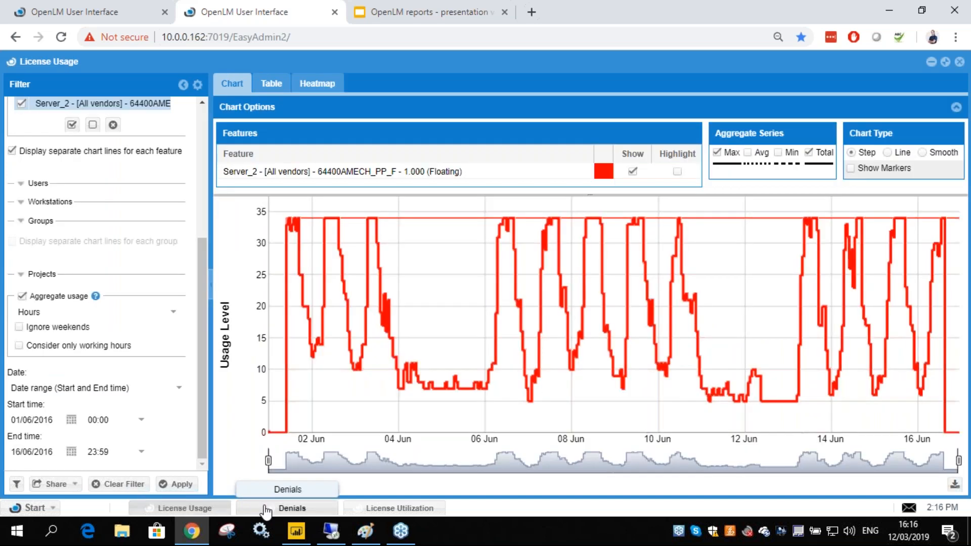
{"action": "left_click", "coordinate": [265, 510]}
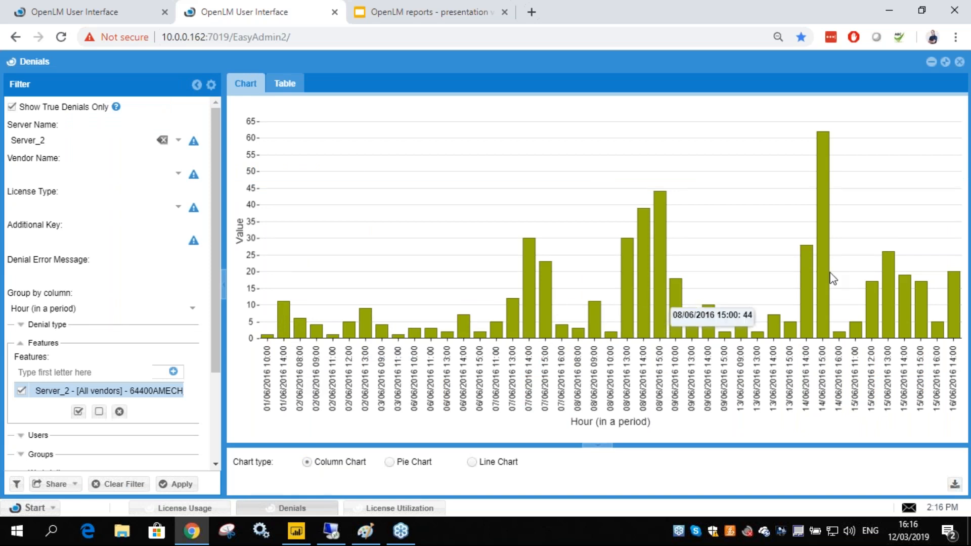
{"action": "left_click", "coordinate": [823, 253]}
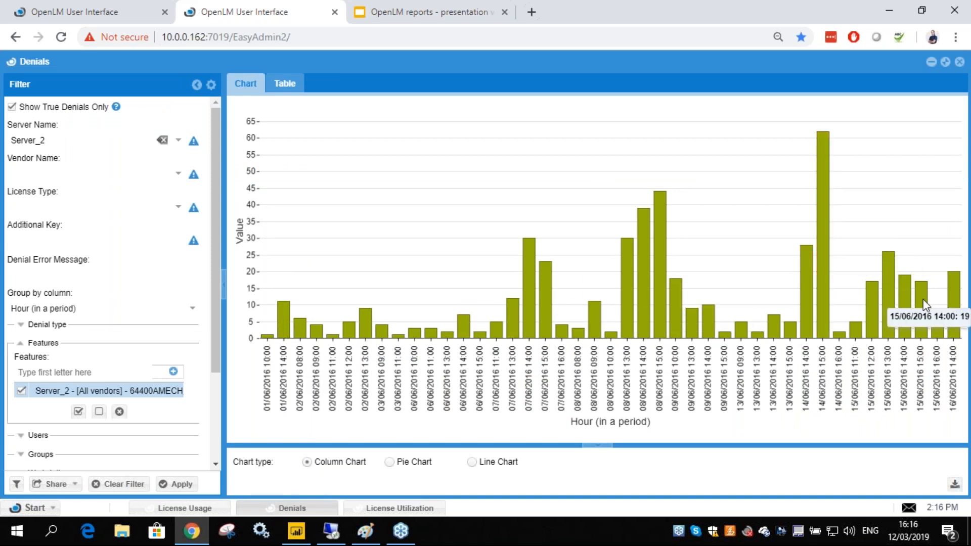
{"action": "left_click", "coordinate": [200, 509]}
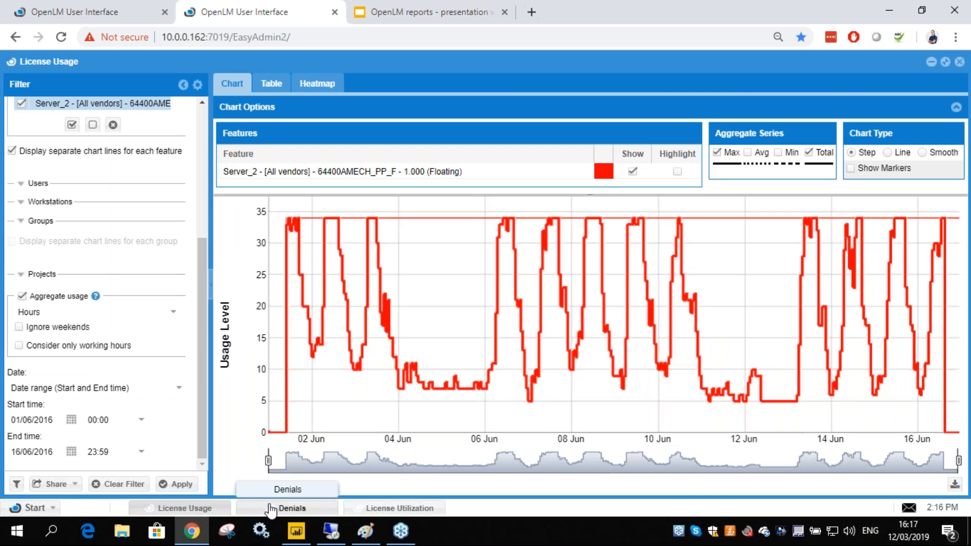
{"action": "mouse_move", "coordinate": [329, 222]}
{"action": "left_click", "coordinate": [306, 508]}
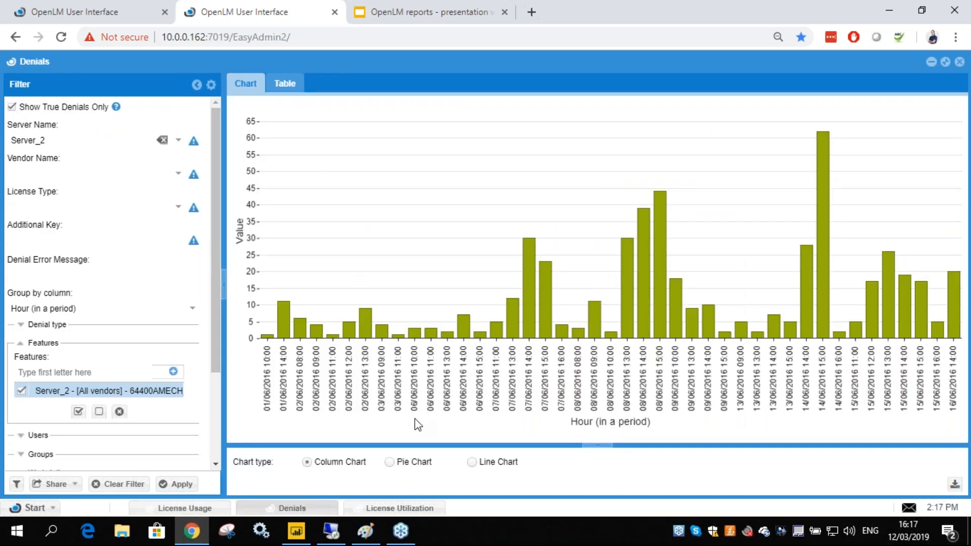
Apply the saved filter "Workshop Demo High" to the License Utilization report
{"action": "left_click", "coordinate": [381, 508]}
{"action": "left_click", "coordinate": [52, 482]}
{"action": "left_click", "coordinate": [591, 294]}
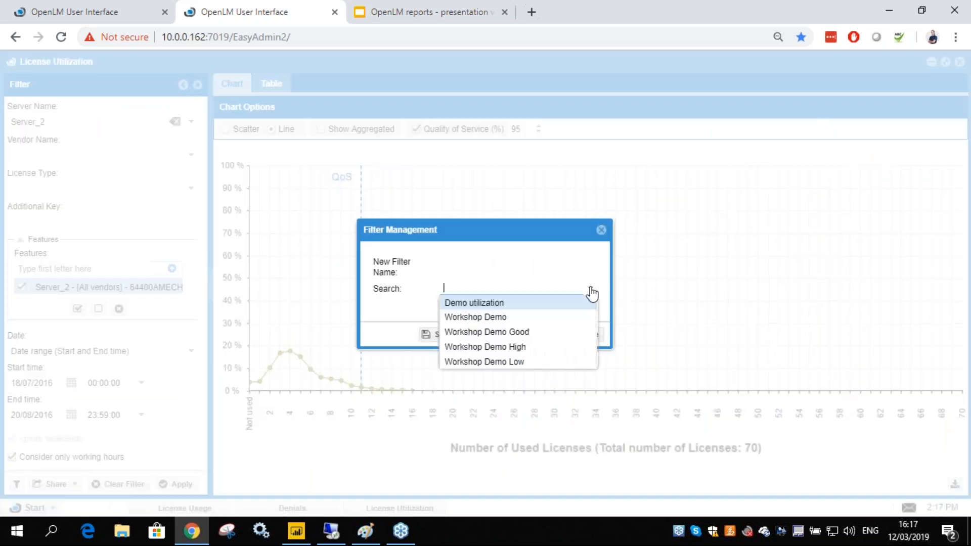
{"action": "left_click", "coordinate": [507, 346]}
{"action": "left_click", "coordinate": [479, 340]}
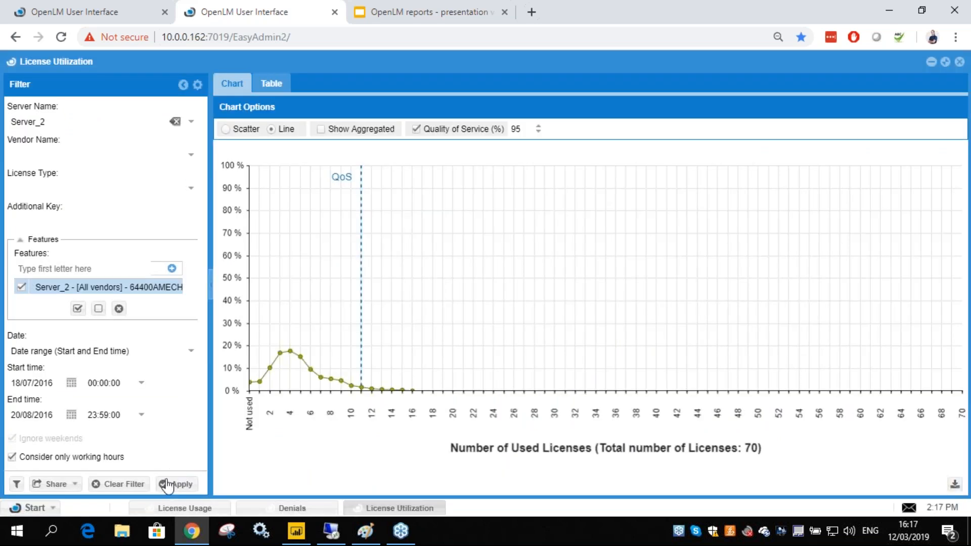
{"action": "left_click", "coordinate": [170, 485]}
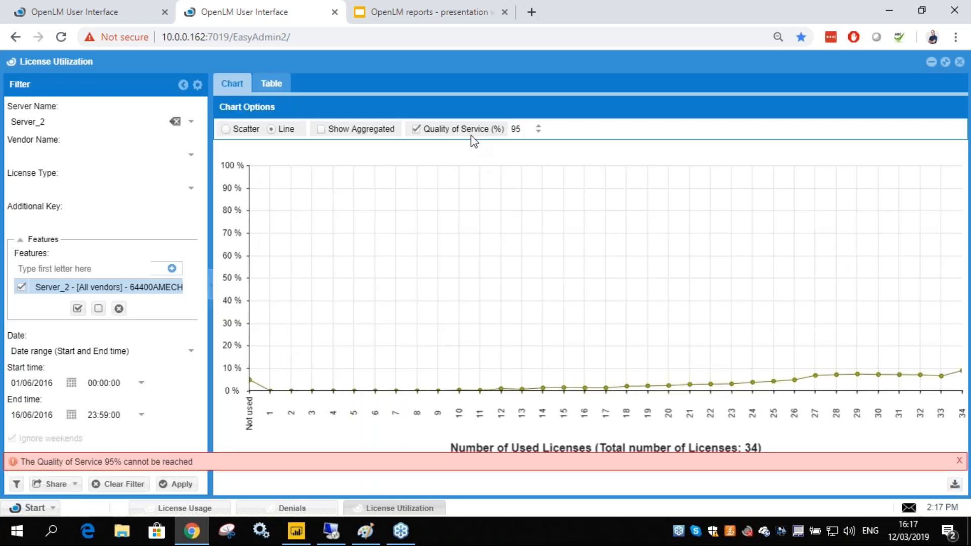
Set the Quality of Service to 70% in the License Utilization chart and inspect the points from its marker to the highest license count
{"action": "left_click_drag", "start_coordinate": [38, 462], "coordinate": [125, 463]}
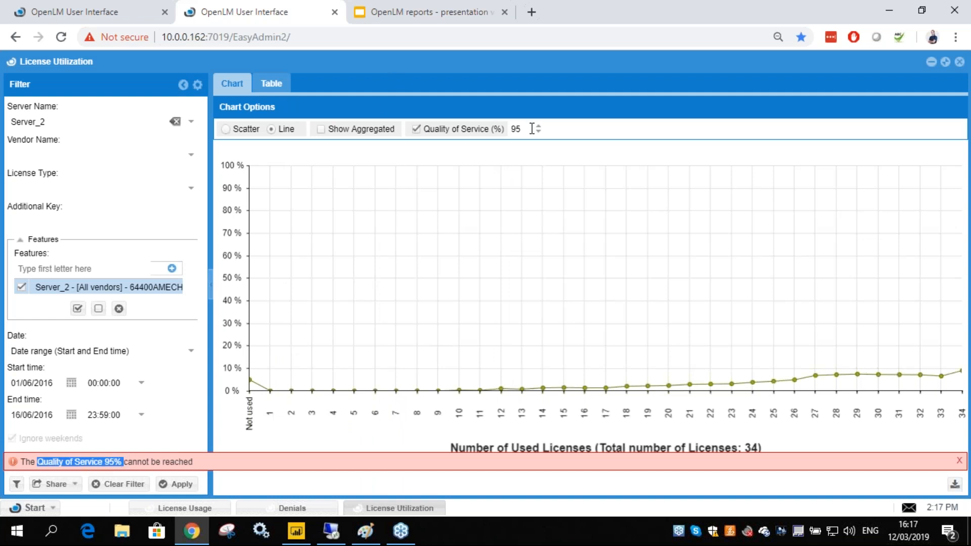
{"action": "left_click_drag", "start_coordinate": [524, 129], "coordinate": [502, 129]}
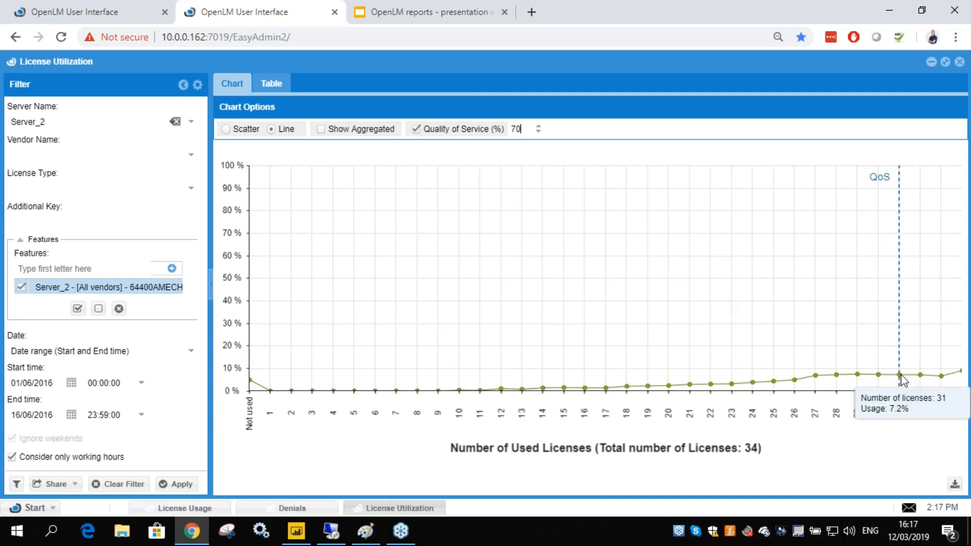
{"action": "mouse_move", "coordinate": [963, 377]}
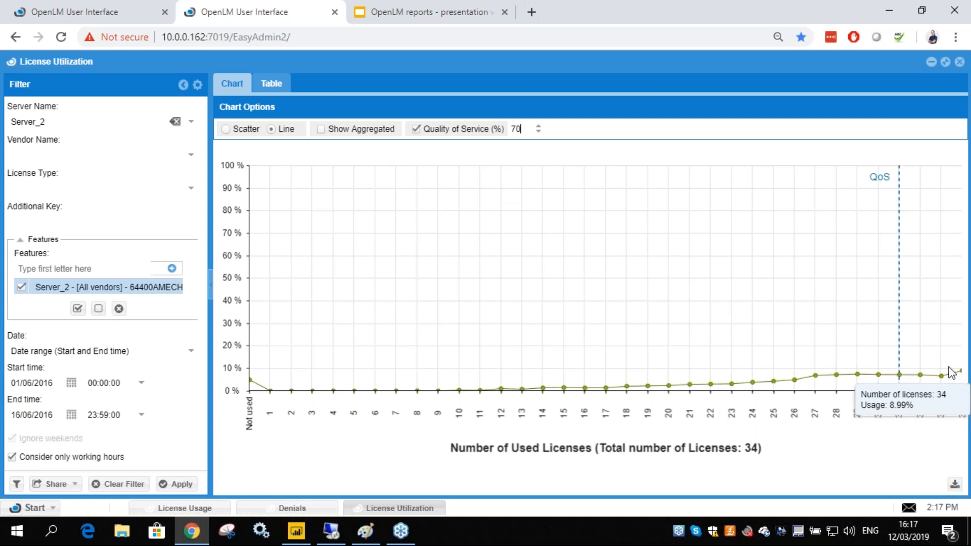
Set the Quality of Service to 80% in the License Utilization chart and inspect the point at the highest license count
{"action": "double_click", "coordinate": [515, 129]}
{"action": "type", "text": "80"}
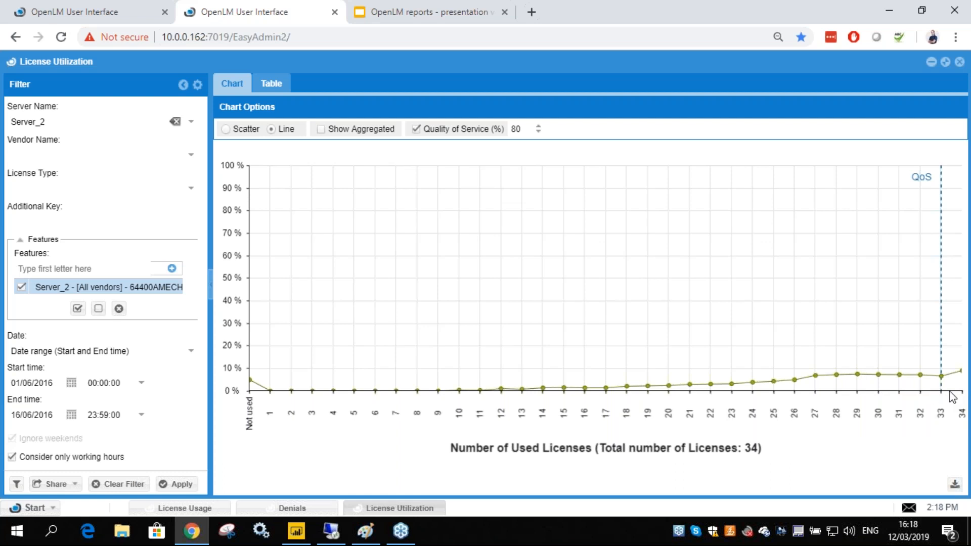
{"action": "mouse_move", "coordinate": [956, 380]}
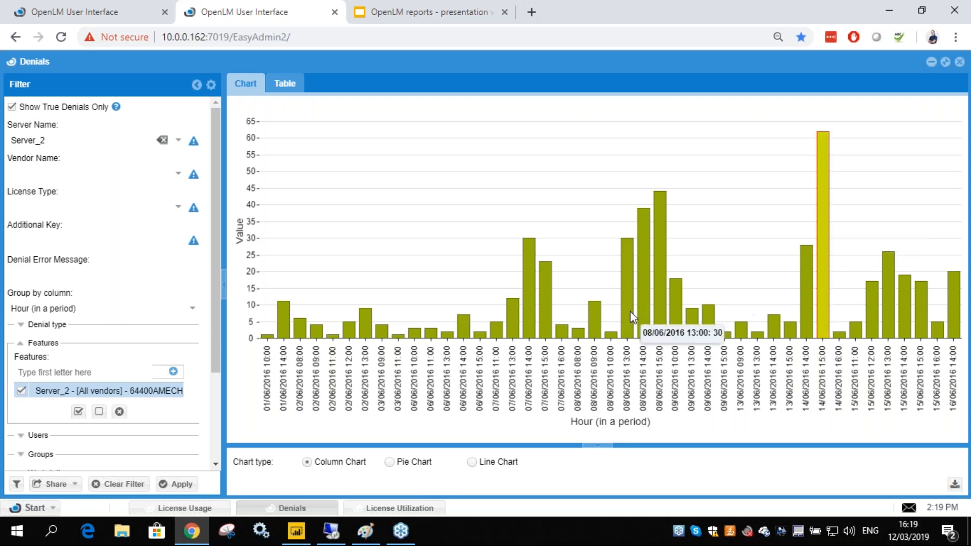
Switch to the Power BI Desktop report and inspect the denials and denied users at hour 8 in the Denials and Denied Users chart
{"action": "left_click", "coordinate": [296, 532]}
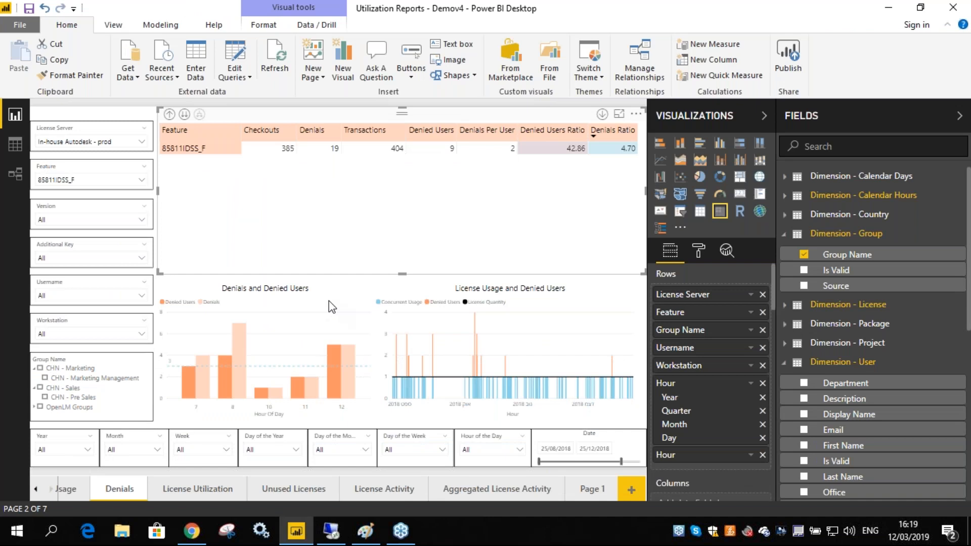
{"action": "left_click", "coordinate": [332, 307]}
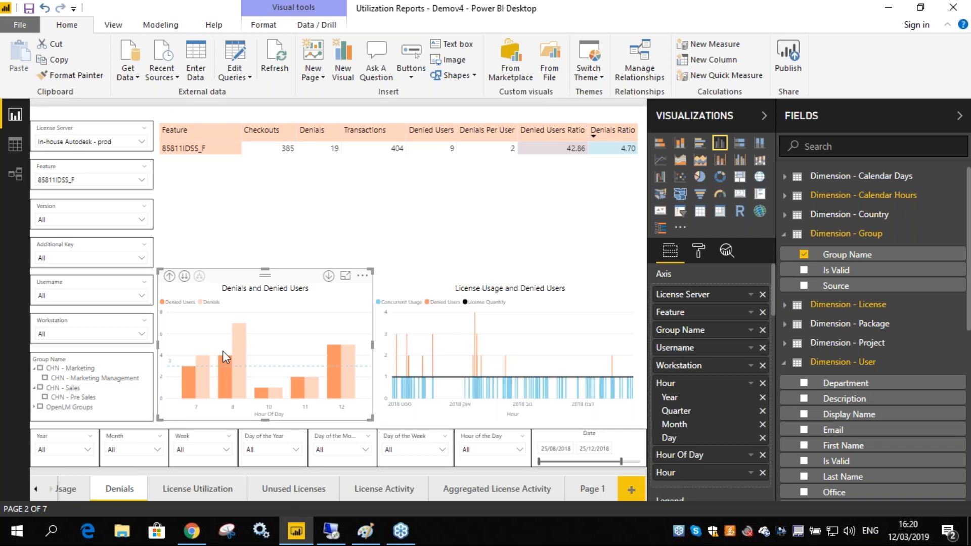
{"action": "mouse_move", "coordinate": [239, 344]}
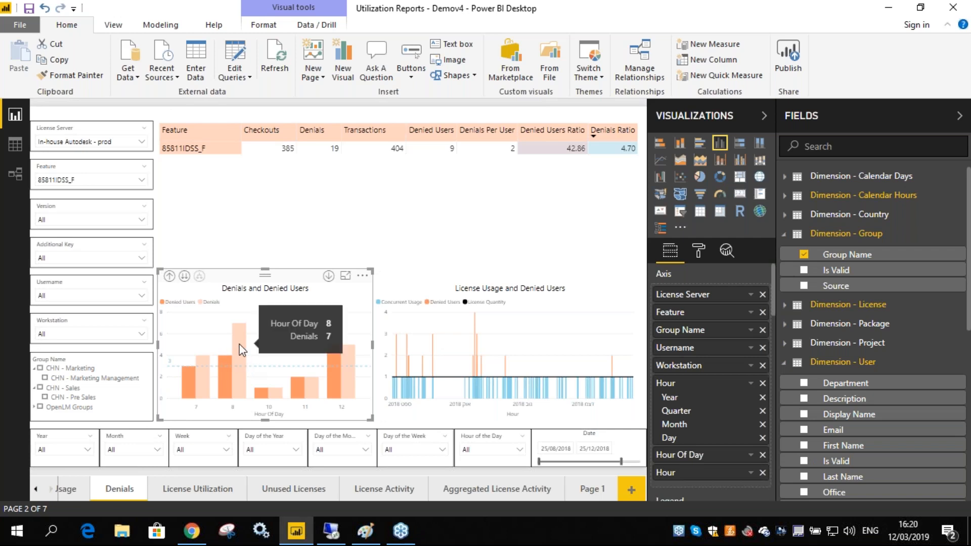
{"action": "mouse_move", "coordinate": [229, 362]}
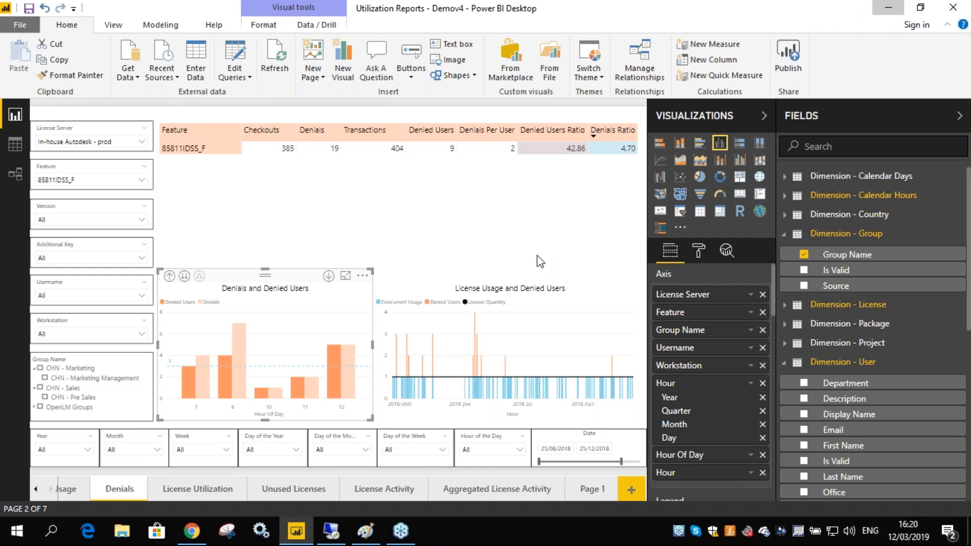
Switch back to OpenLM in Chrome, open the Licenses Not In Use management report, and load its results for 12/03/2019 with no other filters
{"action": "left_click", "coordinate": [192, 531]}
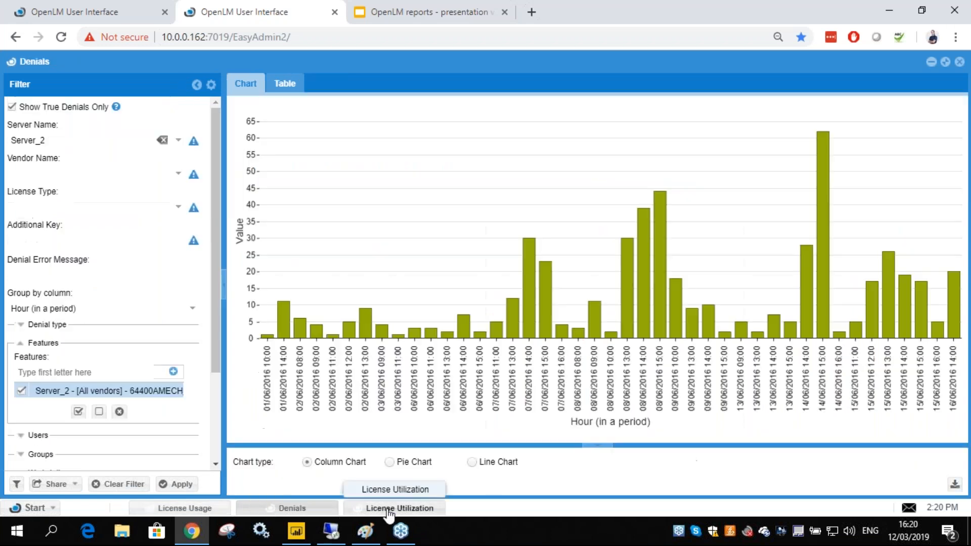
{"action": "left_click", "coordinate": [389, 509]}
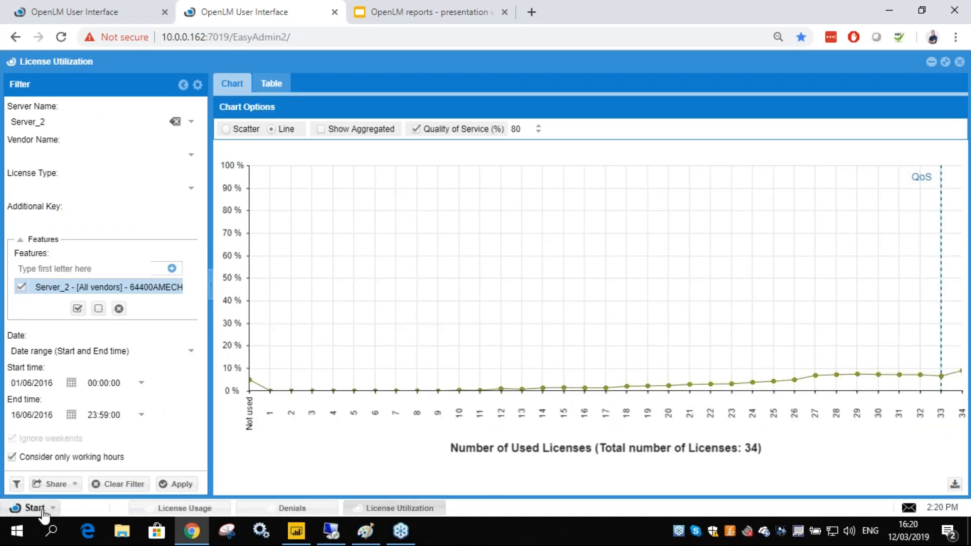
{"action": "left_click", "coordinate": [43, 511]}
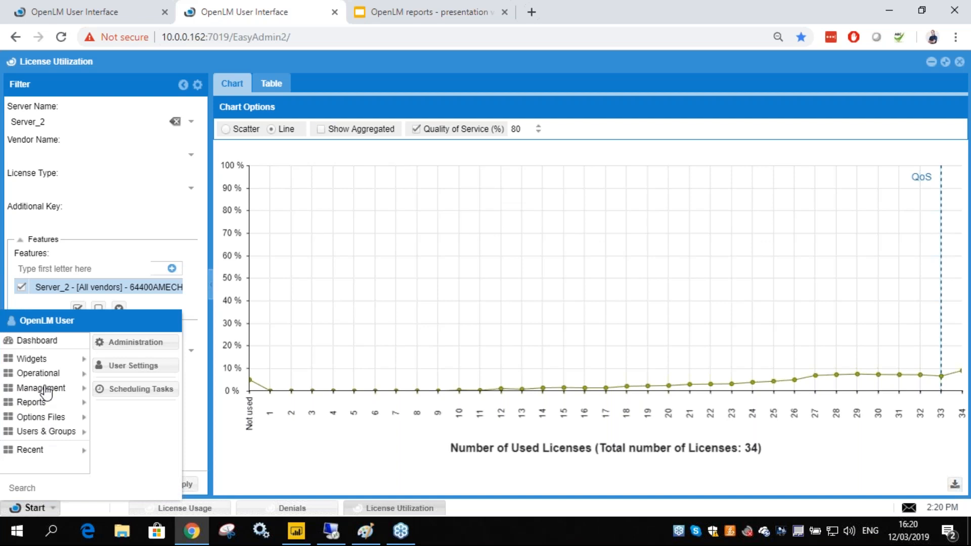
{"action": "mouse_move", "coordinate": [43, 387]}
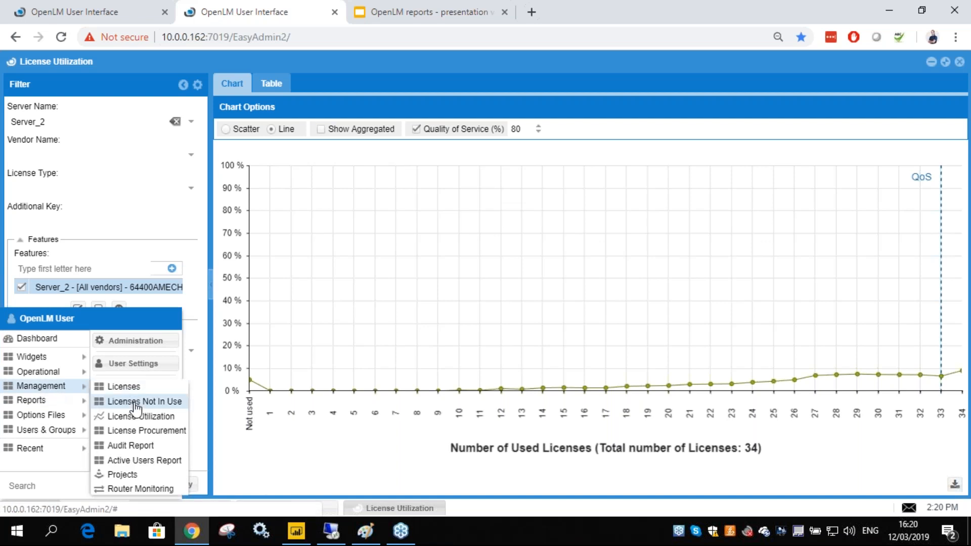
{"action": "left_click", "coordinate": [135, 403]}
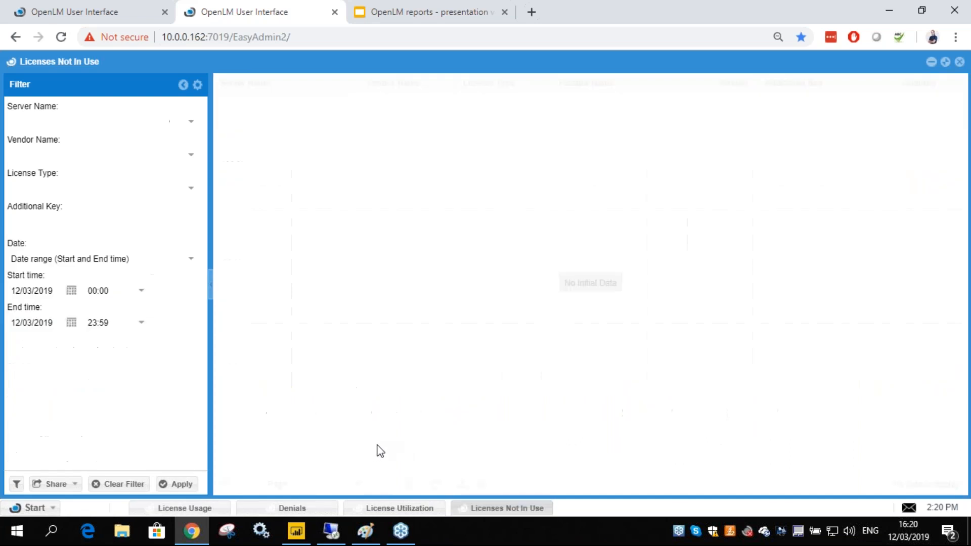
{"action": "left_click", "coordinate": [175, 485]}
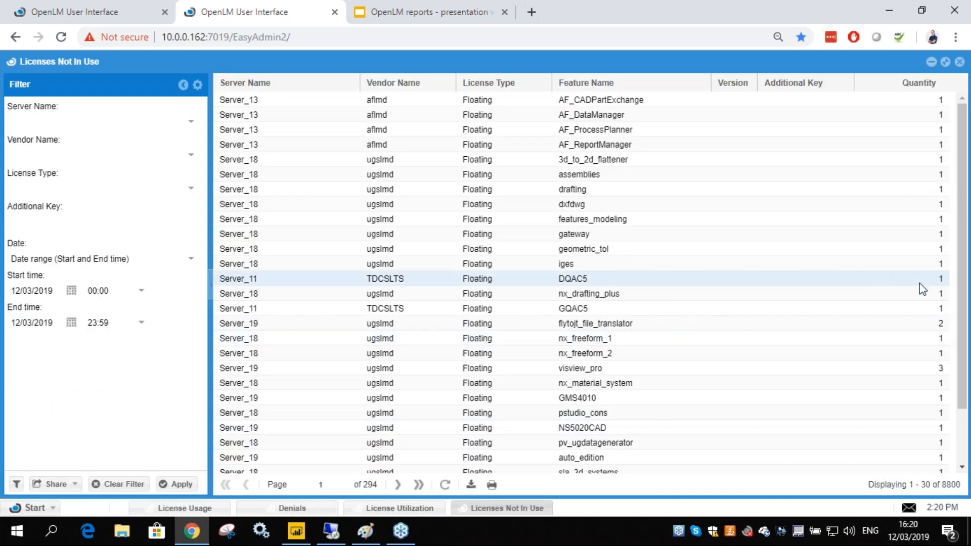
{"action": "scroll", "coordinate": [921, 298], "scroll_direction": "down", "scroll_amount": 2}
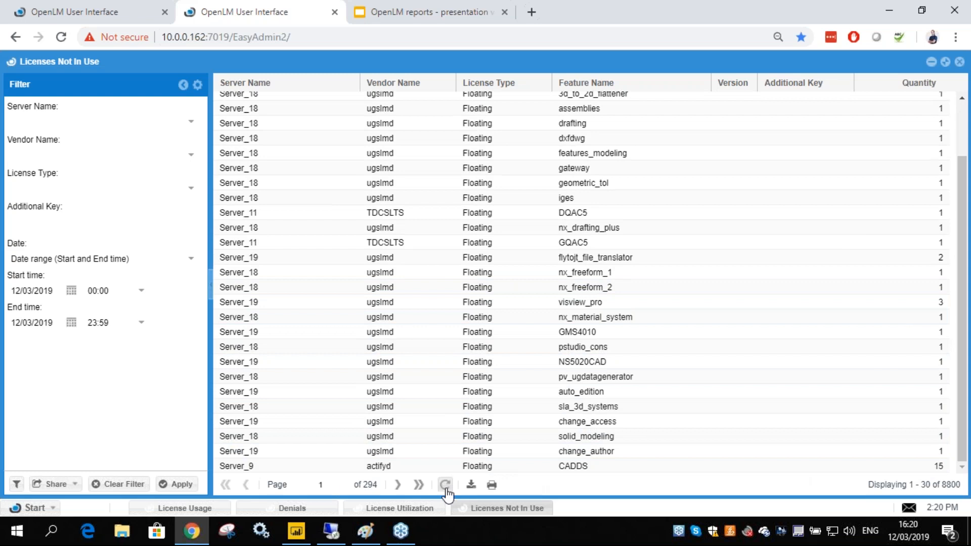
Compare the License Utilization chart with the Licenses Not In Use list, browse the list's second page, and return to License Utilization
{"action": "left_click", "coordinate": [425, 508]}
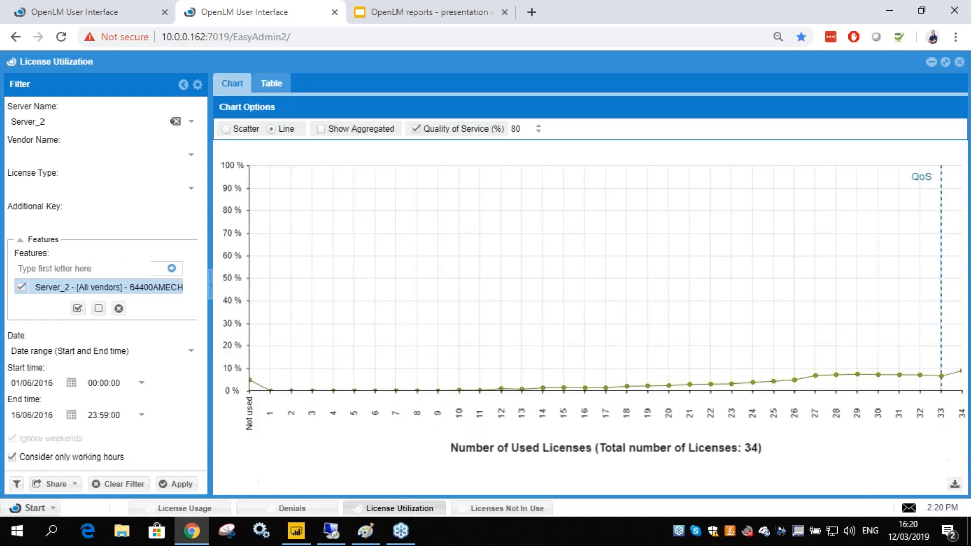
{"action": "left_click", "coordinate": [490, 509]}
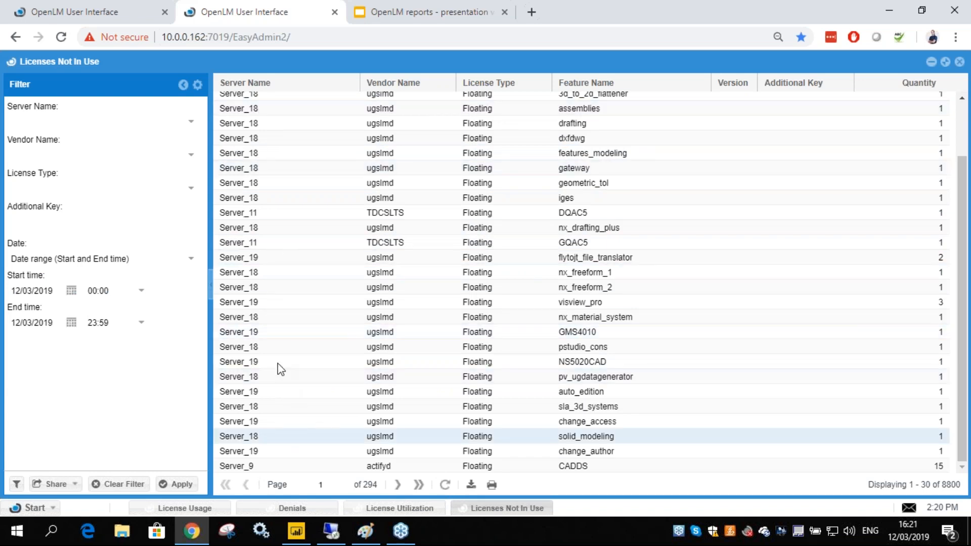
{"action": "left_click", "coordinate": [406, 511]}
{"action": "left_click", "coordinate": [506, 508]}
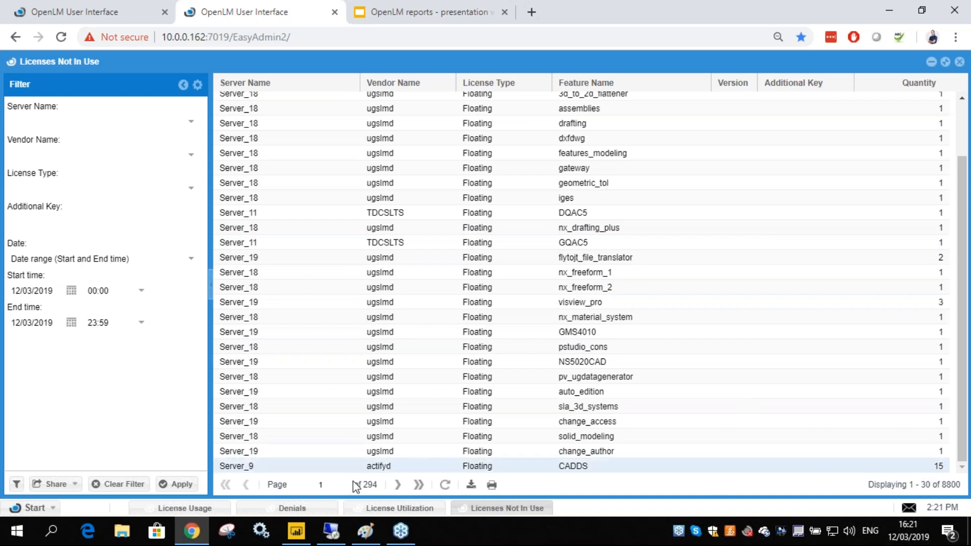
{"action": "left_click", "coordinate": [399, 485]}
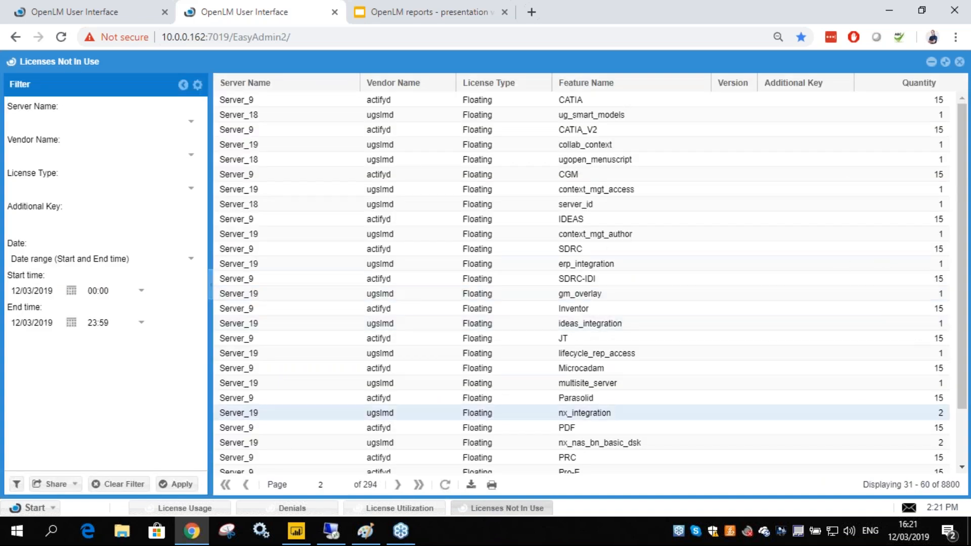
{"action": "scroll", "coordinate": [679, 457], "scroll_direction": "down", "scroll_amount": 2}
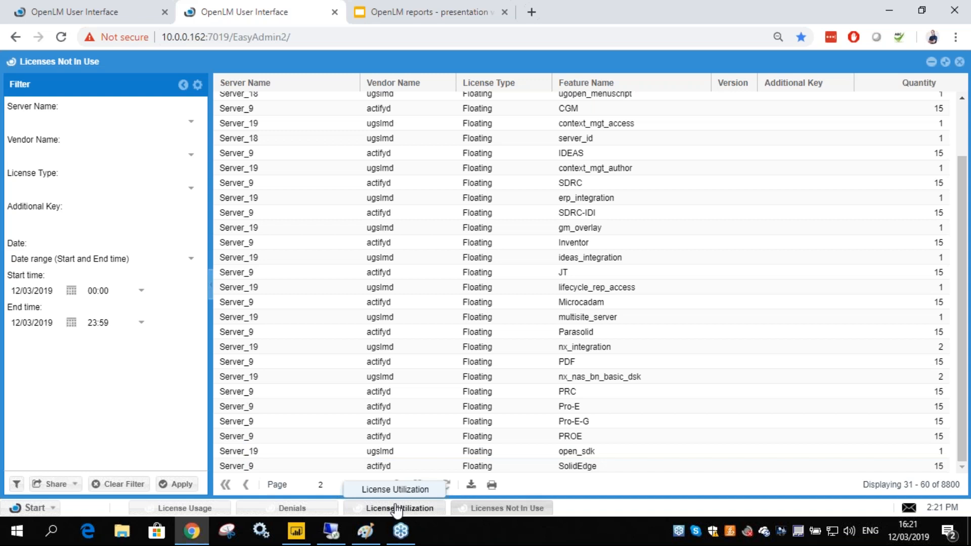
{"action": "left_click", "coordinate": [447, 512]}
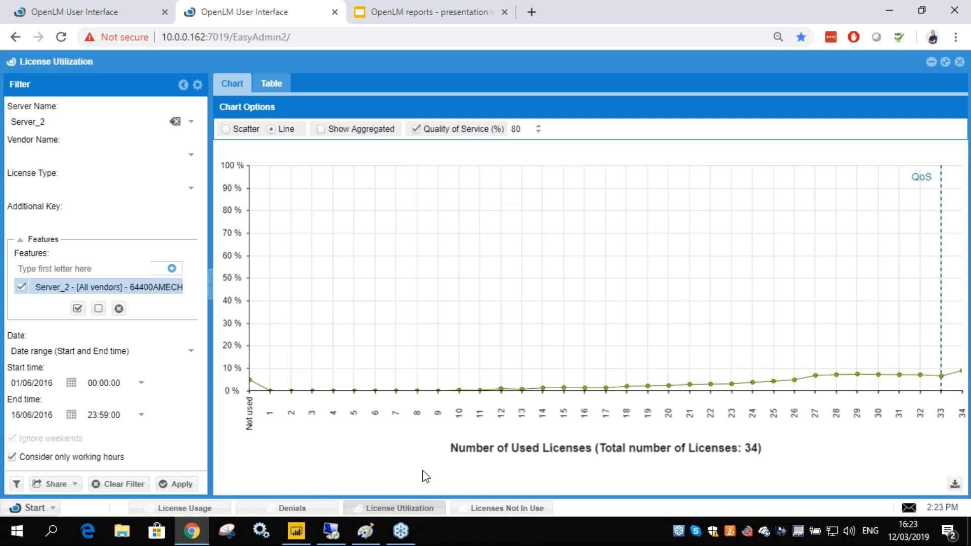
Open the openlm.com website in a new browser tab and dismiss its online chat window
{"action": "left_click", "coordinate": [531, 12]}
{"action": "type", "text": "op"}
{"action": "key", "text": "Return"}
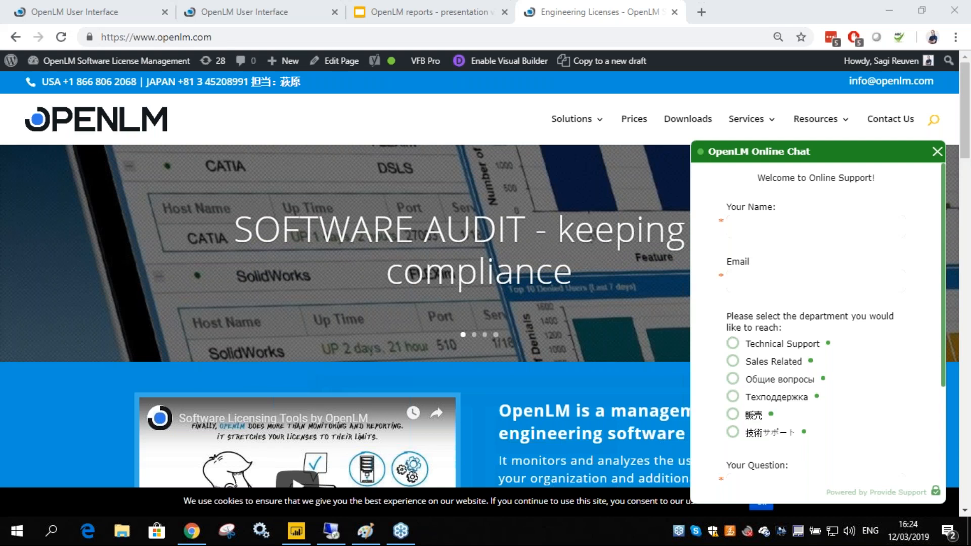
{"action": "left_click", "coordinate": [937, 152]}
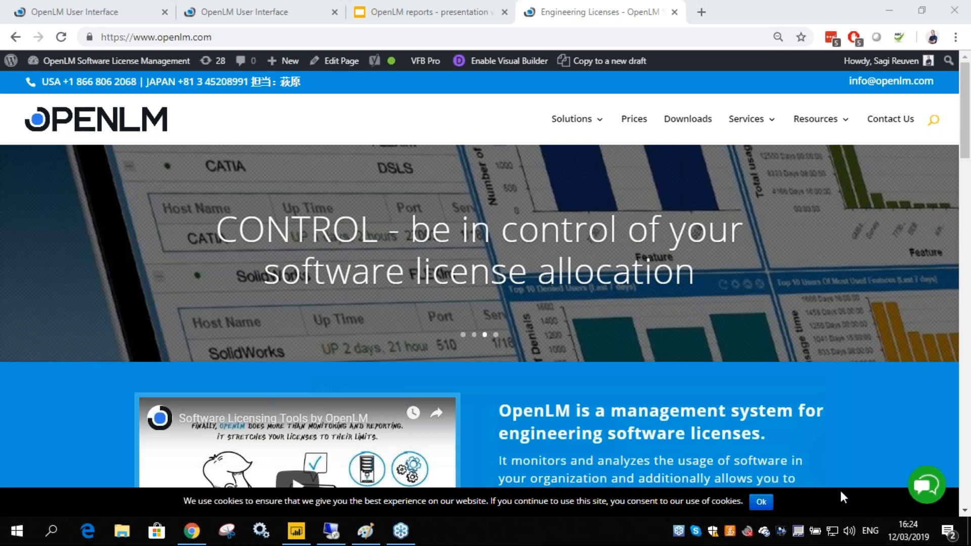
Switch to Power BI Desktop and enlarge the Denials and Denied Users chart in focus mode to inspect the hour 8 columns
{"action": "left_click", "coordinate": [296, 530]}
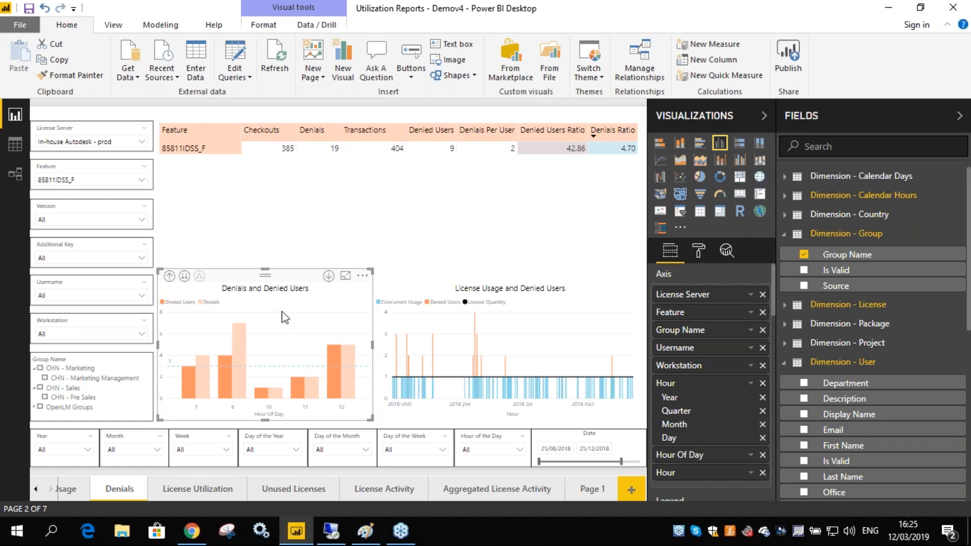
{"action": "left_click", "coordinate": [347, 277]}
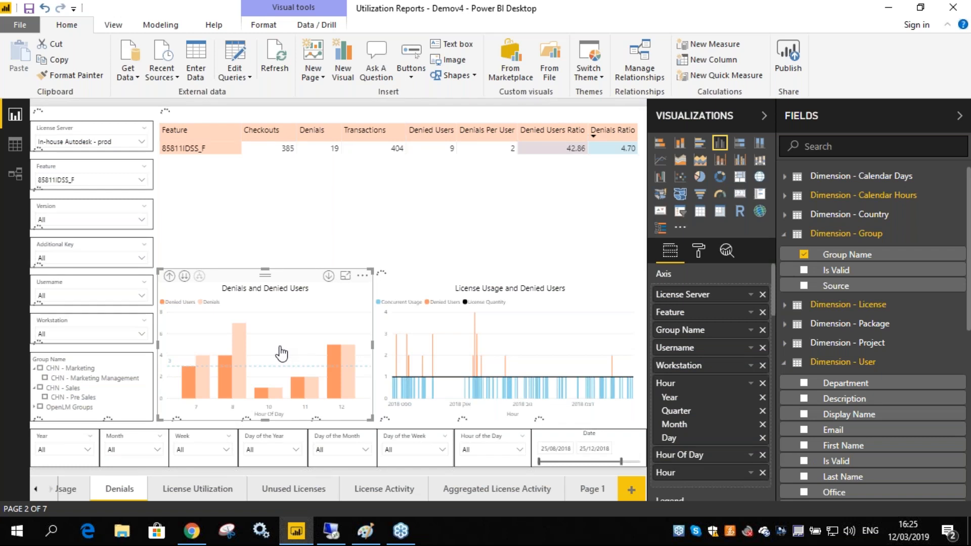
{"action": "left_click", "coordinate": [345, 276]}
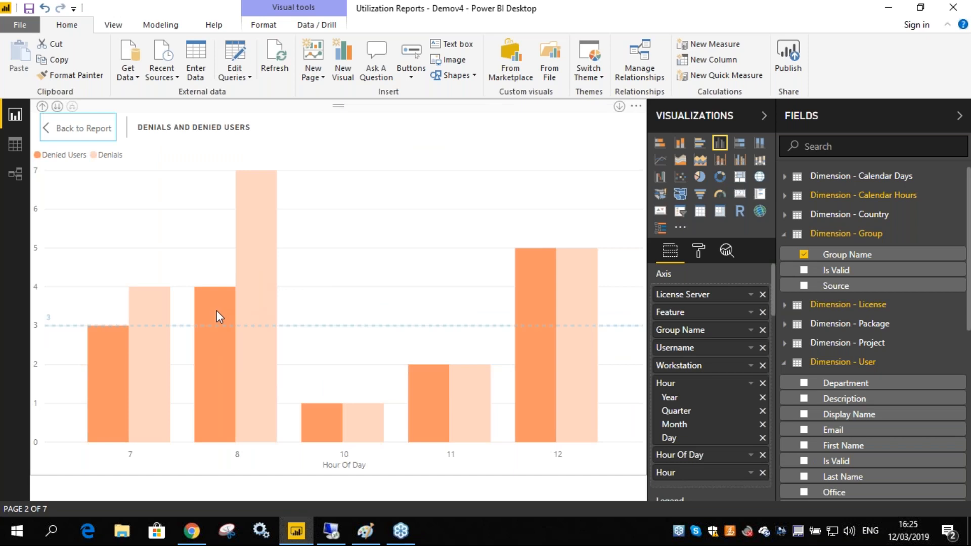
{"action": "mouse_move", "coordinate": [216, 317]}
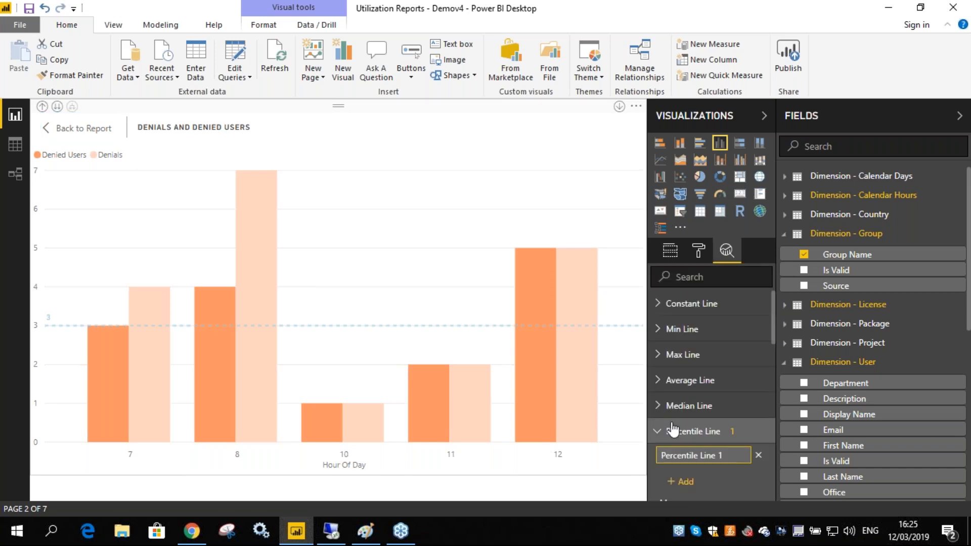
Review the Percentile Line 1 settings of the Denials and Denied Users chart, recheck the hour 8 denials, and return to the report page
{"action": "scroll", "coordinate": [673, 429], "scroll_direction": "down", "scroll_amount": 3}
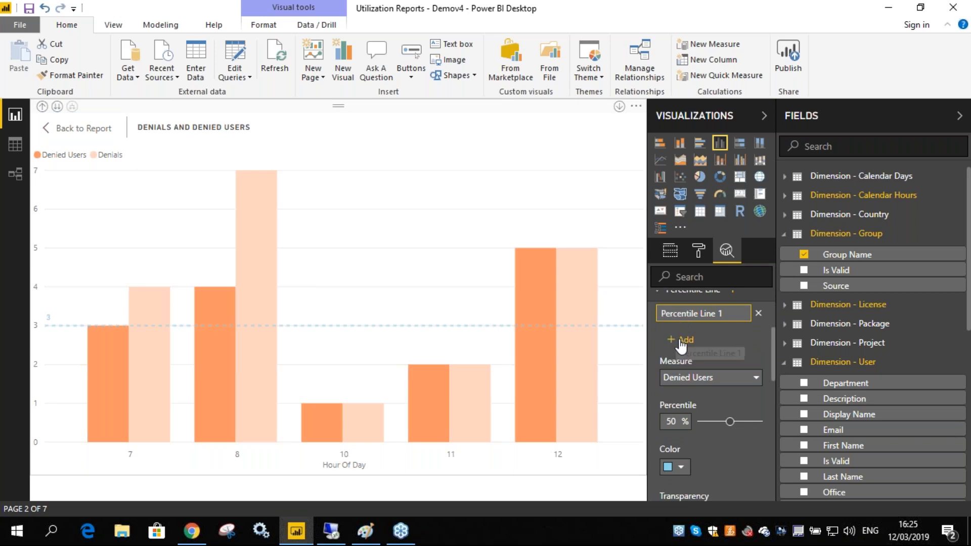
{"action": "scroll", "coordinate": [677, 432], "scroll_direction": "down", "scroll_amount": 2}
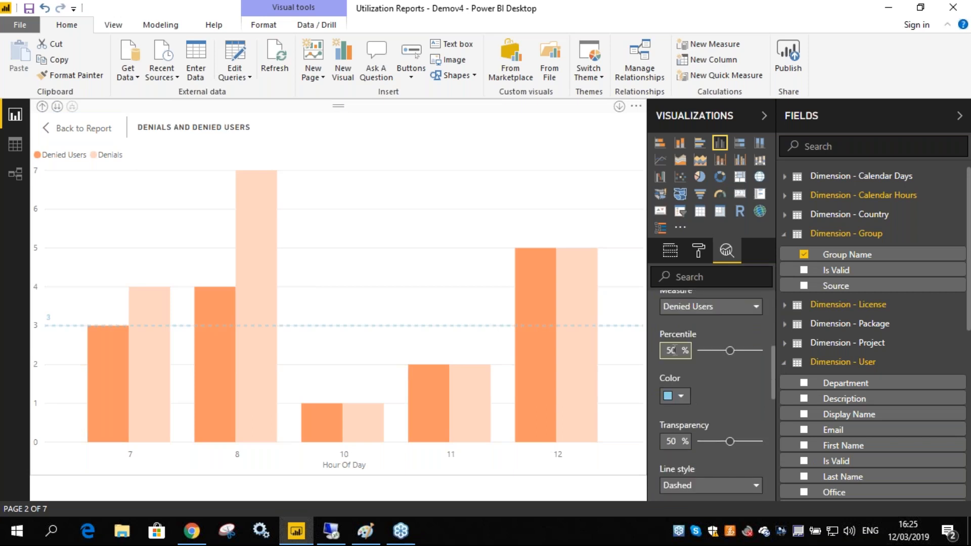
{"action": "scroll", "coordinate": [693, 387], "scroll_direction": "down", "scroll_amount": 5}
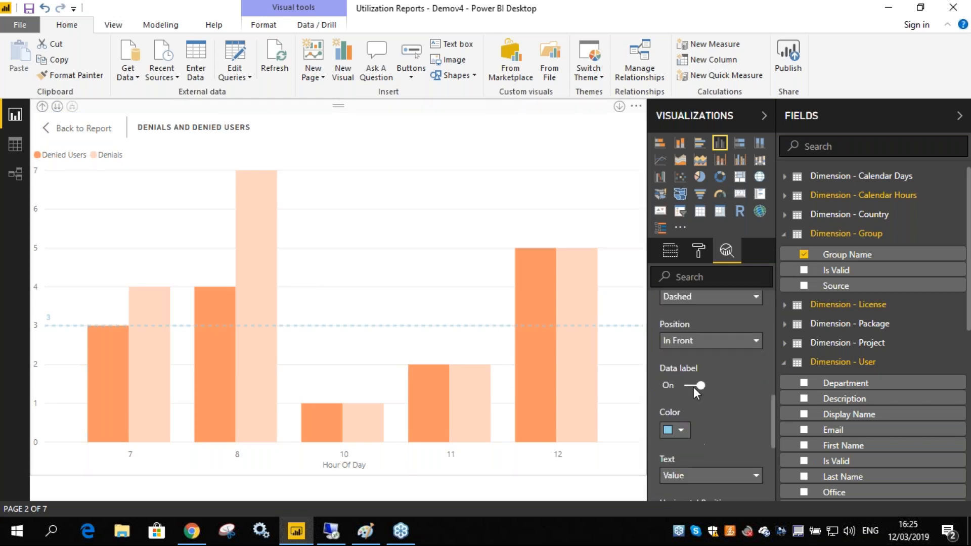
{"action": "scroll", "coordinate": [693, 387], "scroll_direction": "up", "scroll_amount": 4}
{"action": "scroll", "coordinate": [700, 383], "scroll_direction": "up", "scroll_amount": 8}
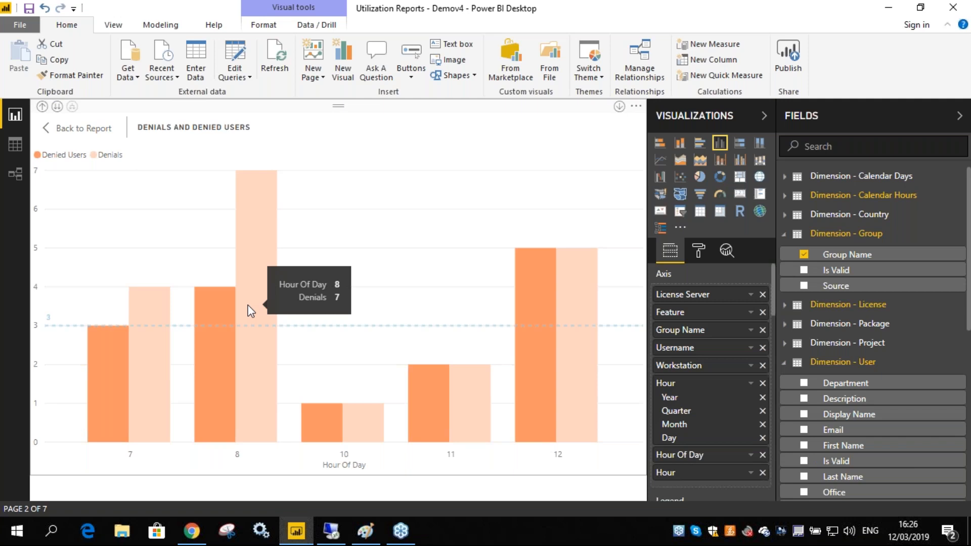
{"action": "left_click", "coordinate": [68, 141]}
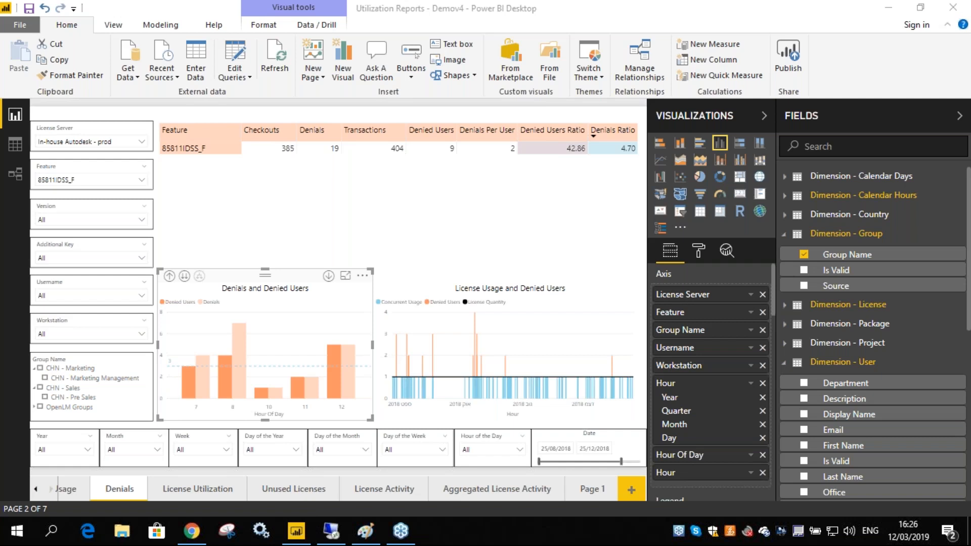
Switch back to OpenLM in Chrome and review the License Usage report's filter settings for Server_2
{"action": "left_click", "coordinate": [191, 531]}
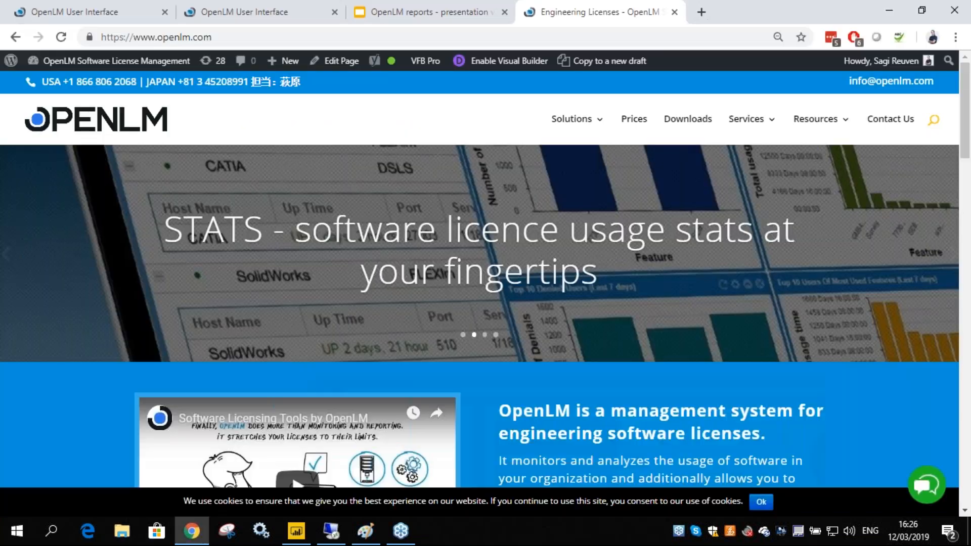
{"action": "left_click", "coordinate": [126, 12]}
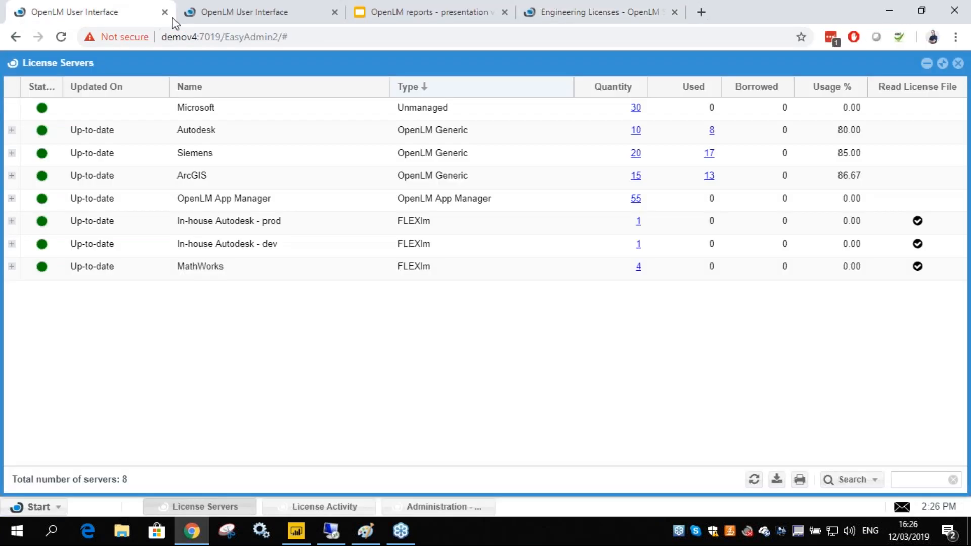
{"action": "left_click", "coordinate": [234, 14]}
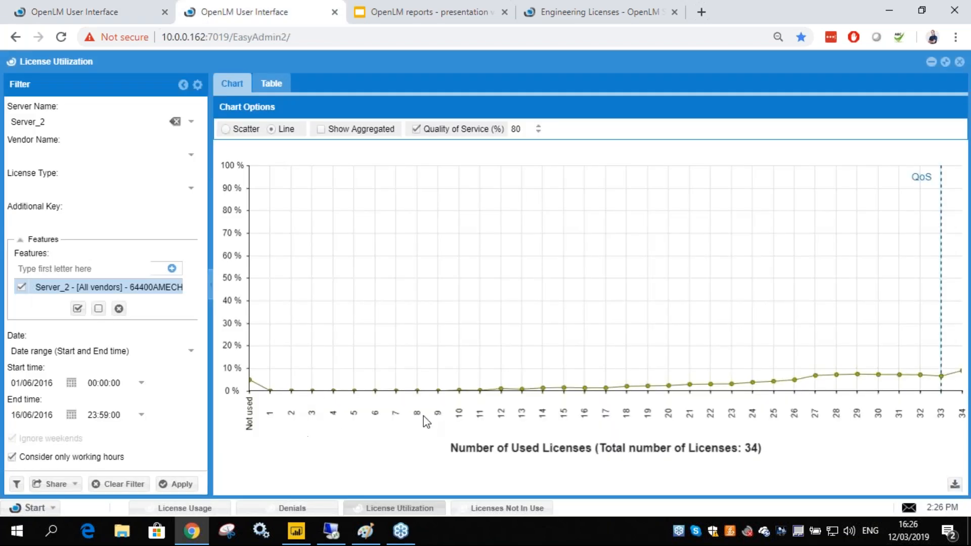
{"action": "left_click", "coordinate": [210, 512]}
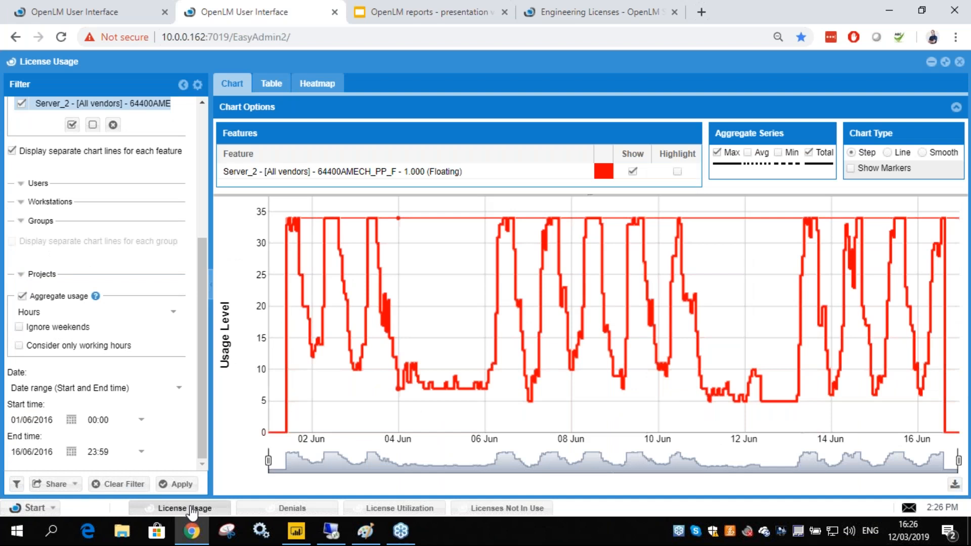
{"action": "left_click_drag", "start_coordinate": [199, 268], "coordinate": [199, 317]}
{"action": "scroll", "coordinate": [76, 354], "scroll_direction": "up", "scroll_amount": 5}
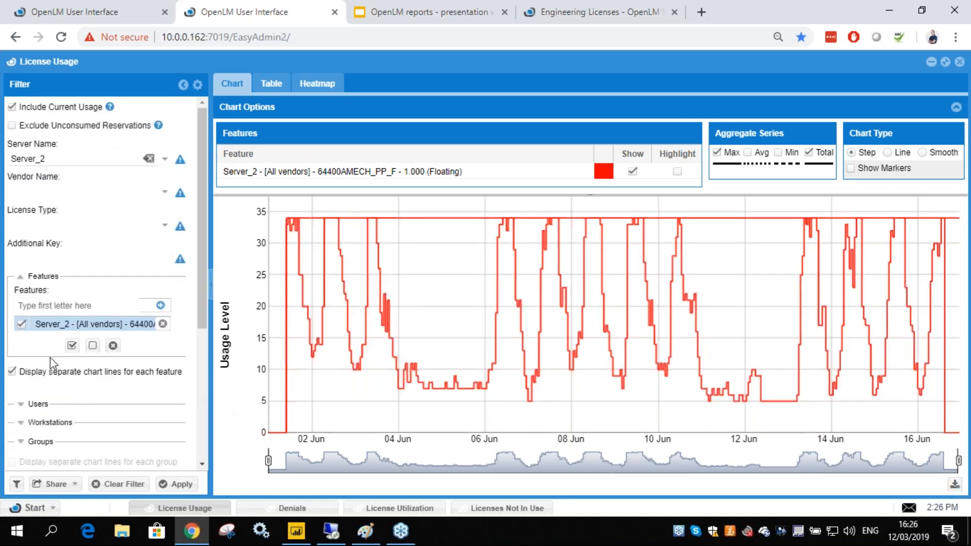
Save the current License Usage filter settings as a new filter named testtest and close filter management
{"action": "left_click_drag", "start_coordinate": [205, 296], "coordinate": [202, 457]}
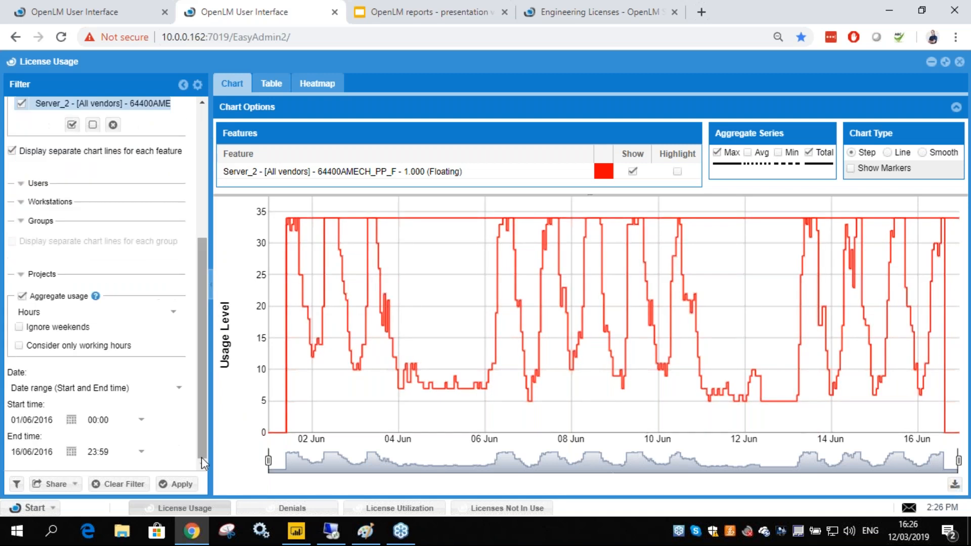
{"action": "left_click", "coordinate": [16, 486]}
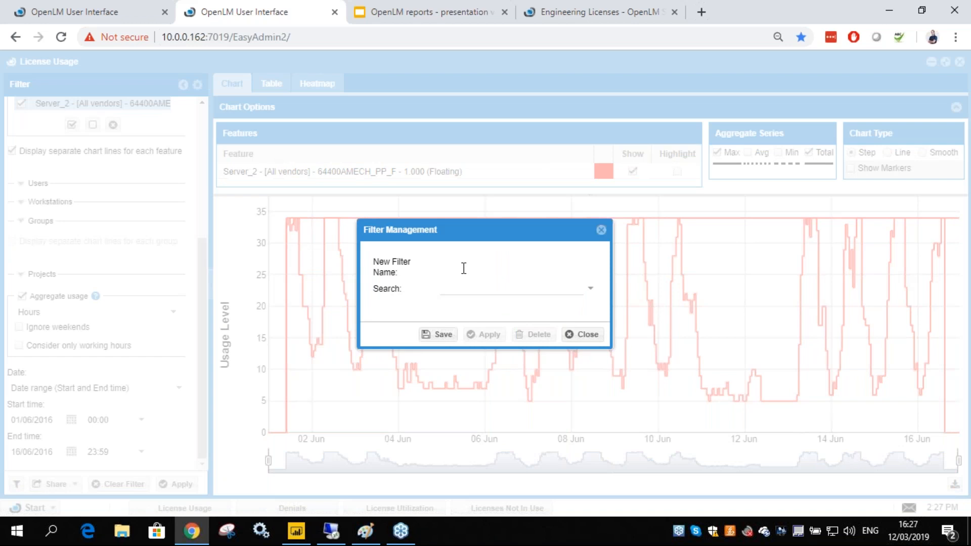
{"action": "type", "text": "Teste"}
{"action": "left_click_drag", "start_coordinate": [479, 269], "coordinate": [434, 271]}
{"action": "type", "text": "testtest"}
{"action": "left_click", "coordinate": [443, 335]}
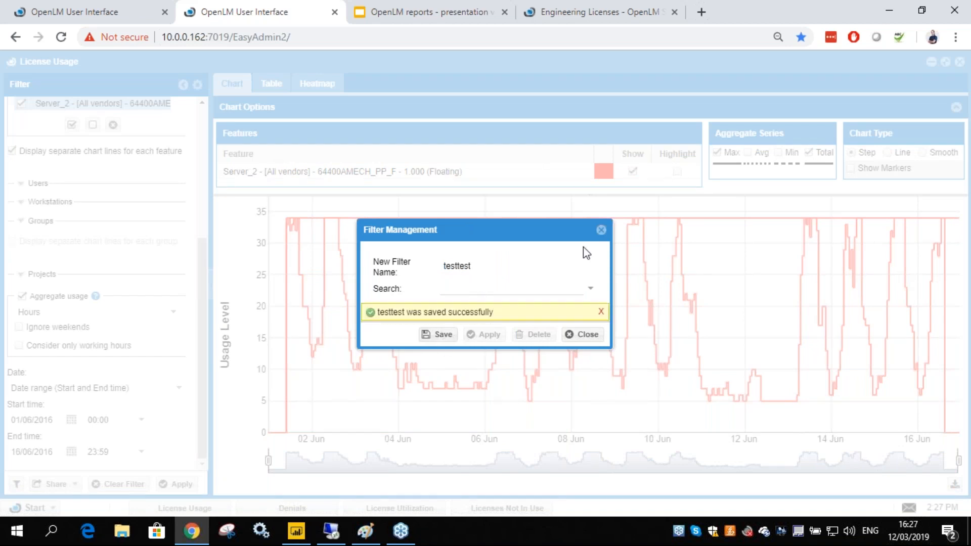
{"action": "left_click", "coordinate": [601, 231]}
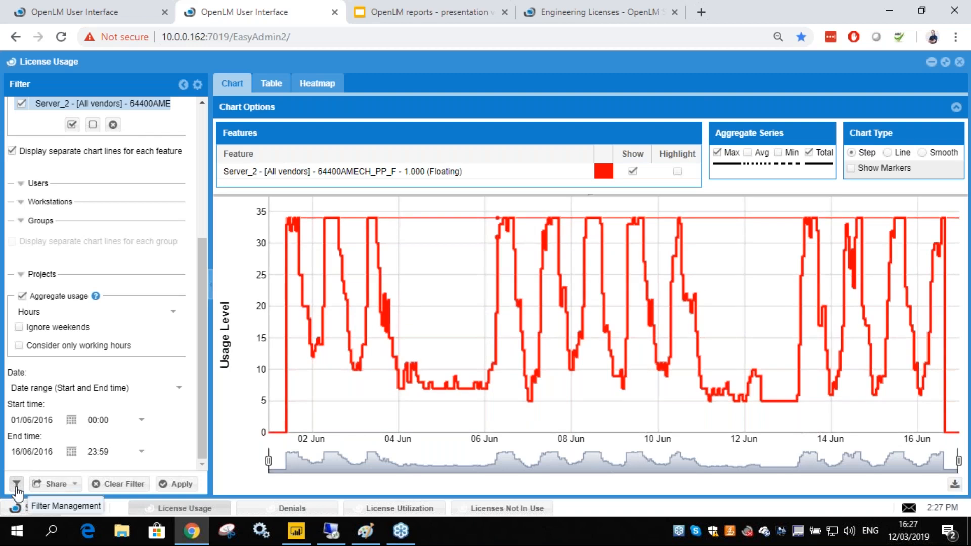
Load the saved testtest filter and apply it to the License Usage report
{"action": "left_click", "coordinate": [16, 487]}
{"action": "left_click", "coordinate": [589, 293]}
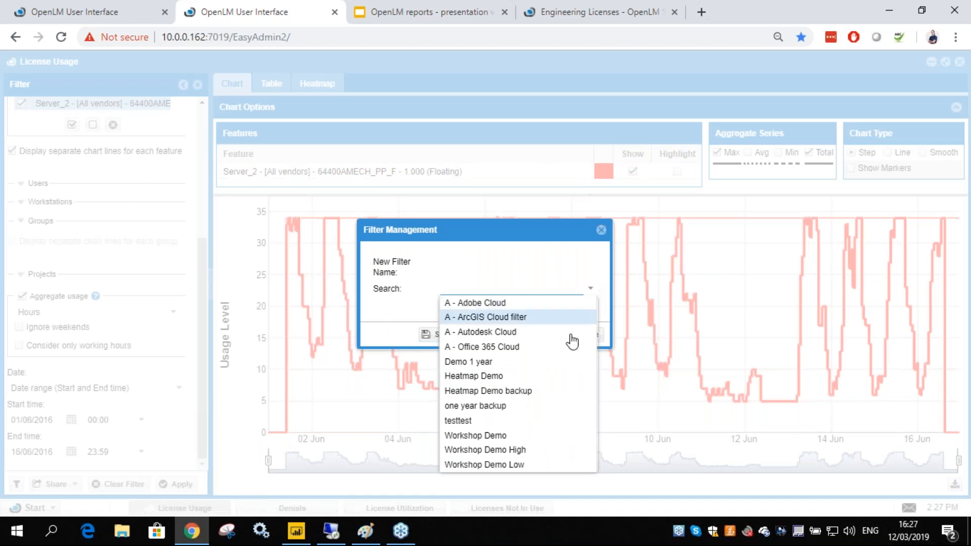
{"action": "left_click", "coordinate": [453, 423]}
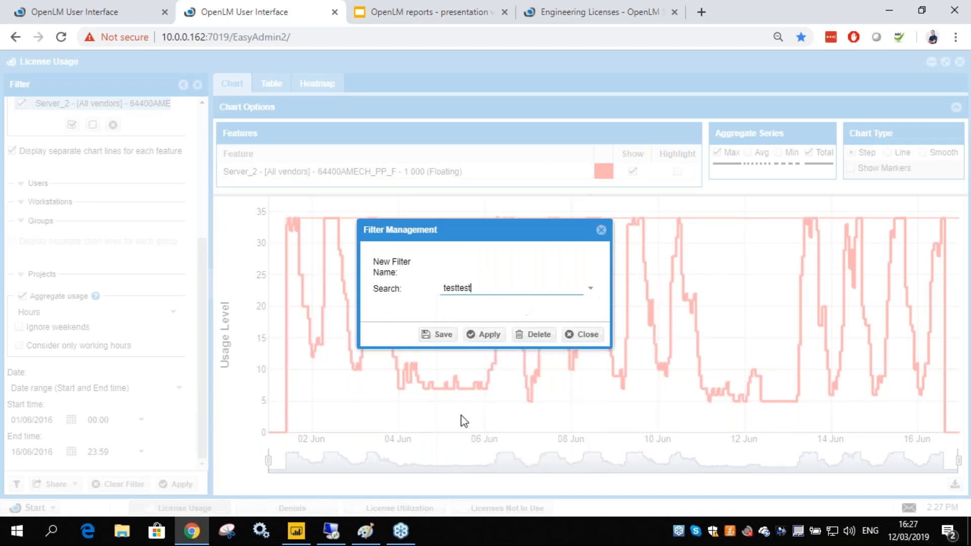
{"action": "left_click", "coordinate": [469, 336]}
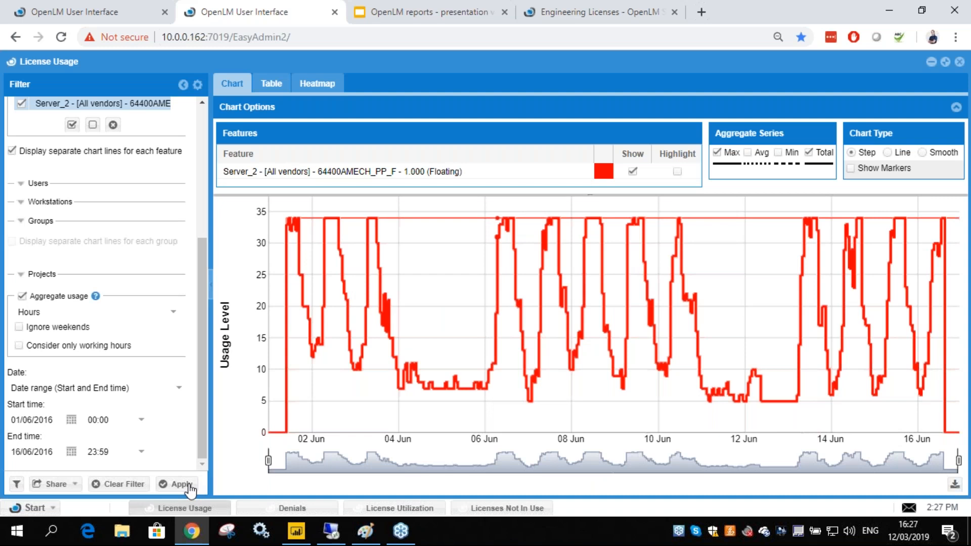
{"action": "left_click", "coordinate": [189, 486]}
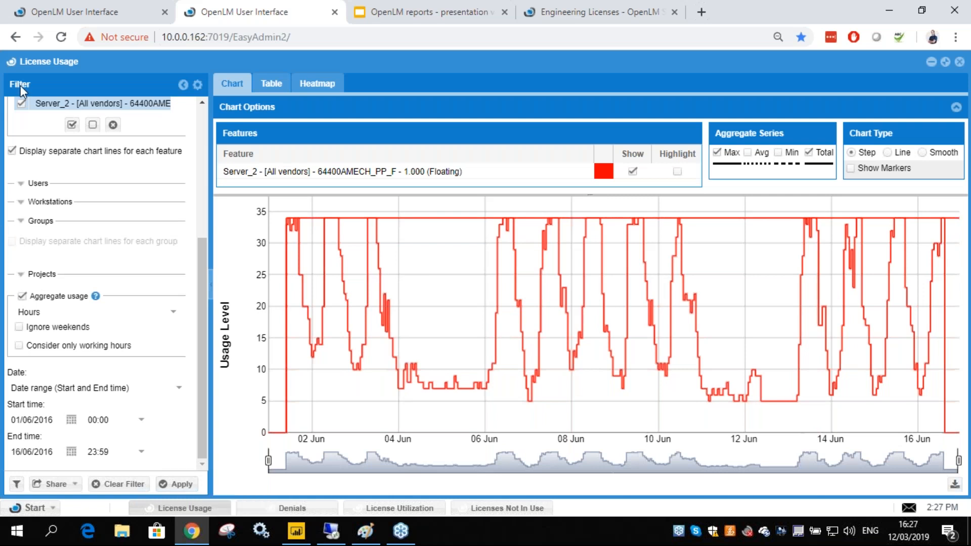
Review the License Usage window's start-up filter choices, cancel without changes, and check the report's sharing and scheduling options
{"action": "left_click", "coordinate": [11, 67]}
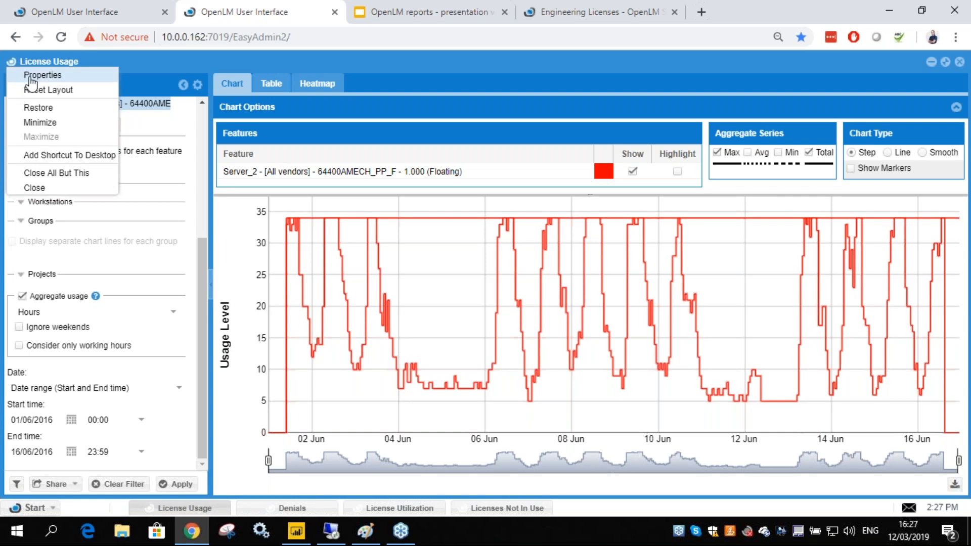
{"action": "left_click", "coordinate": [61, 76]}
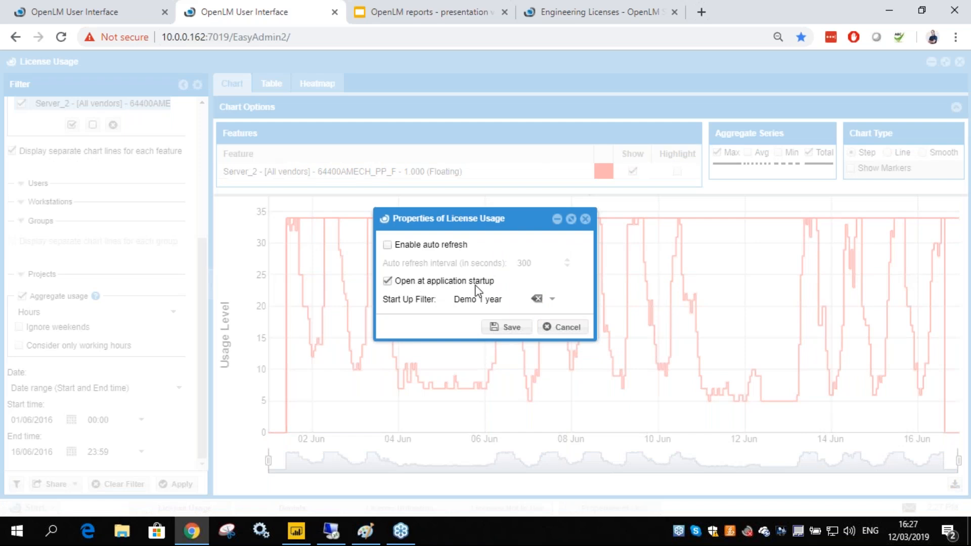
{"action": "left_click", "coordinate": [552, 299]}
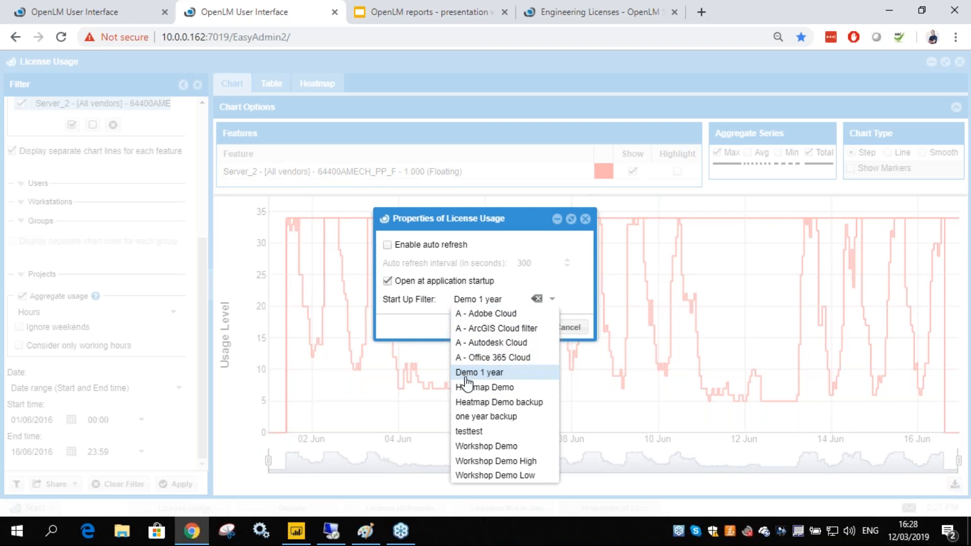
{"action": "left_click", "coordinate": [569, 329]}
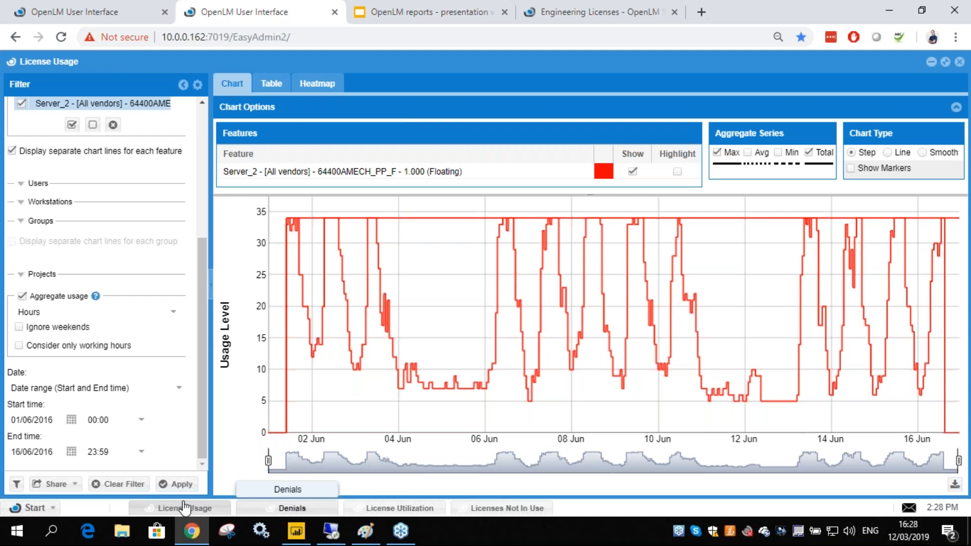
{"action": "left_click", "coordinate": [76, 484]}
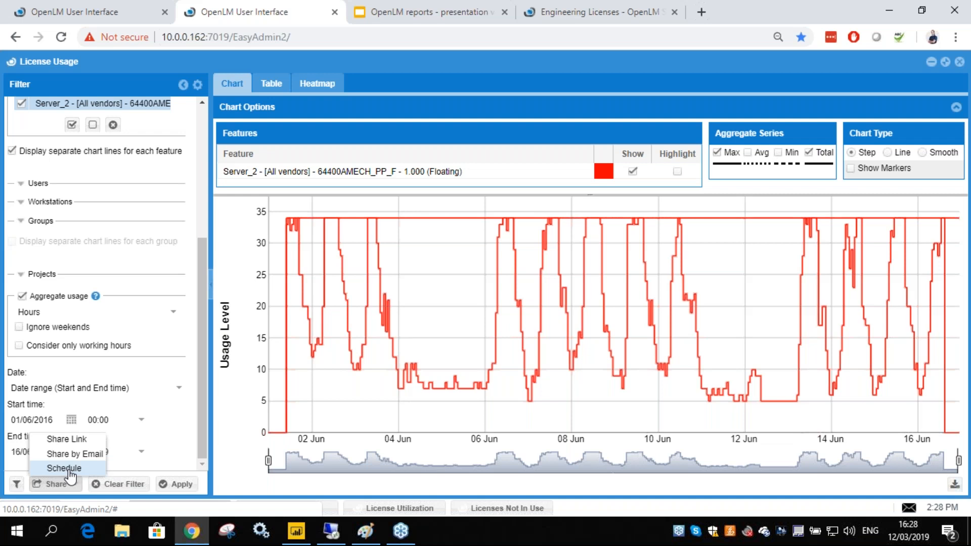
{"action": "mouse_move", "coordinate": [202, 454]}
{"action": "left_mouse_down"}
{"action": "mouse_move", "coordinate": [201, 277]}
{"action": "mouse_move", "coordinate": [196, 463]}
{"action": "left_mouse_up"}
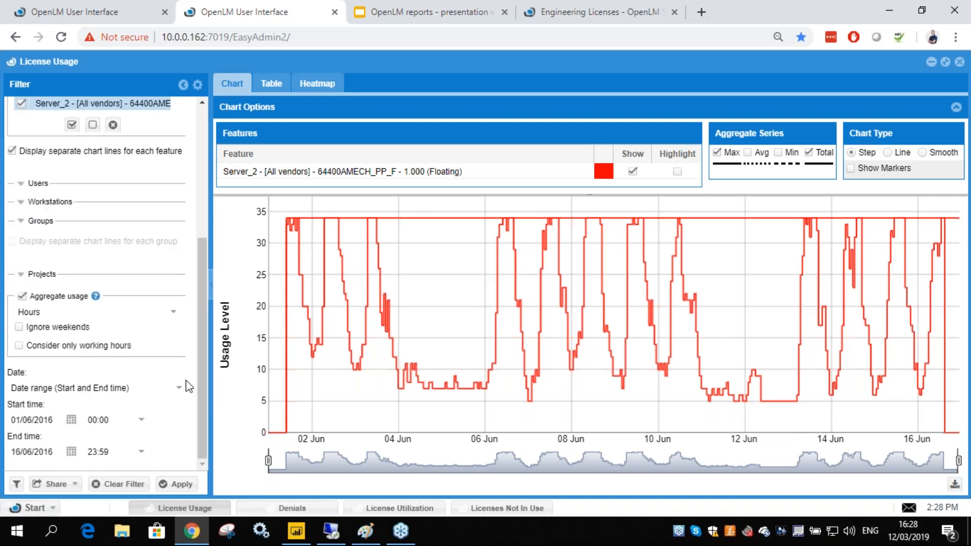
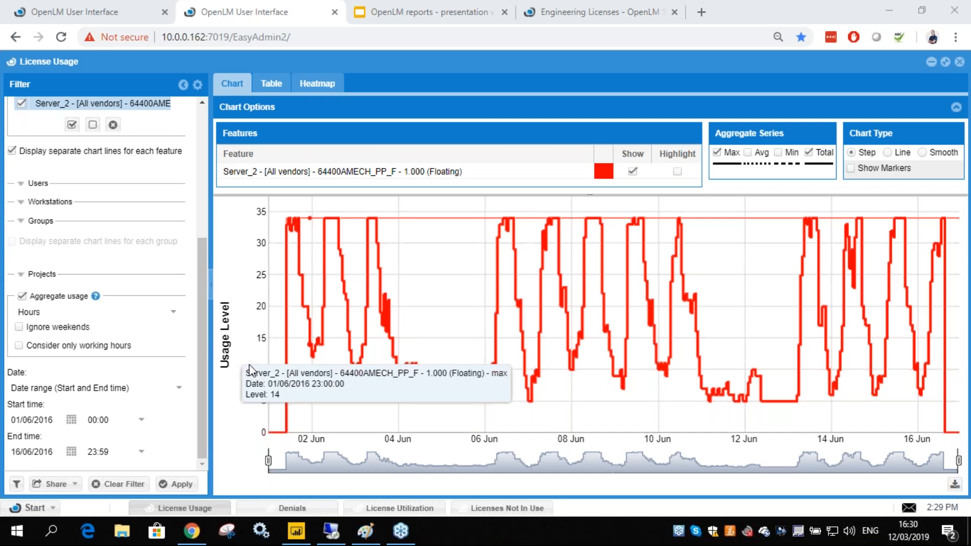
Open the Host Availability widget and run it with the License Server filter option
{"action": "left_click", "coordinate": [21, 509]}
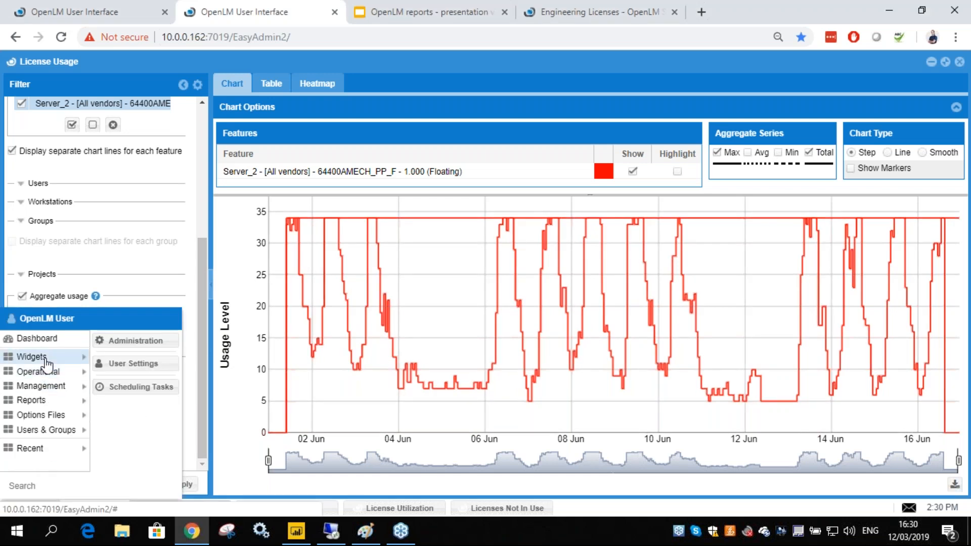
{"action": "mouse_move", "coordinate": [46, 361]}
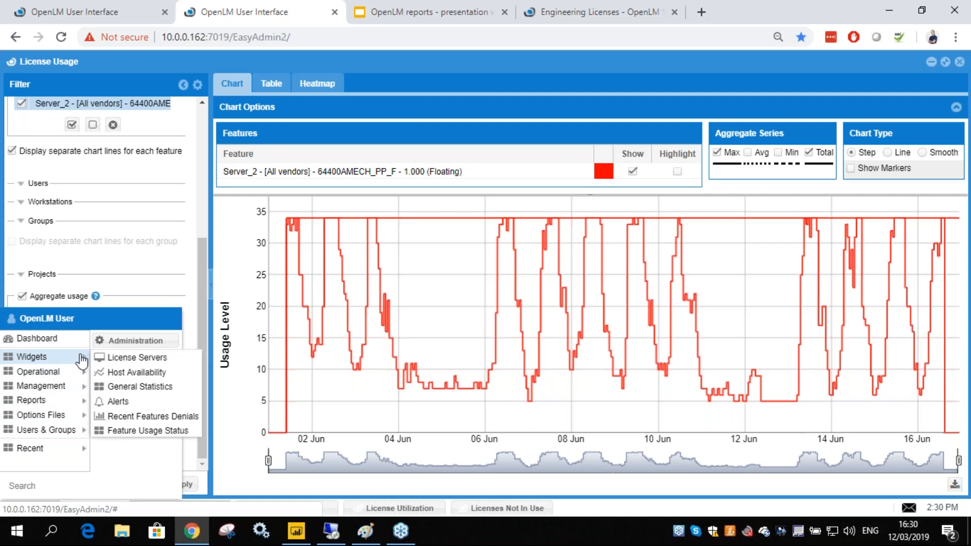
{"action": "left_click", "coordinate": [124, 373]}
{"action": "left_click", "coordinate": [161, 427]}
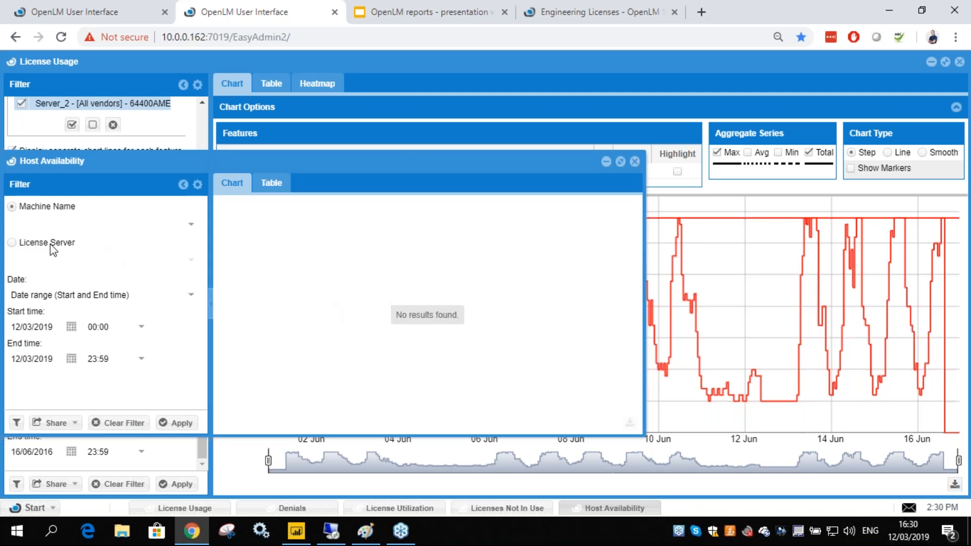
{"action": "left_click", "coordinate": [11, 243]}
{"action": "left_click", "coordinate": [174, 423]}
Switch to the OpenLM session on demov4, open Host Availability and examine the up and down timelines of all hosts
{"action": "left_click", "coordinate": [83, 11]}
{"action": "left_click", "coordinate": [34, 507]}
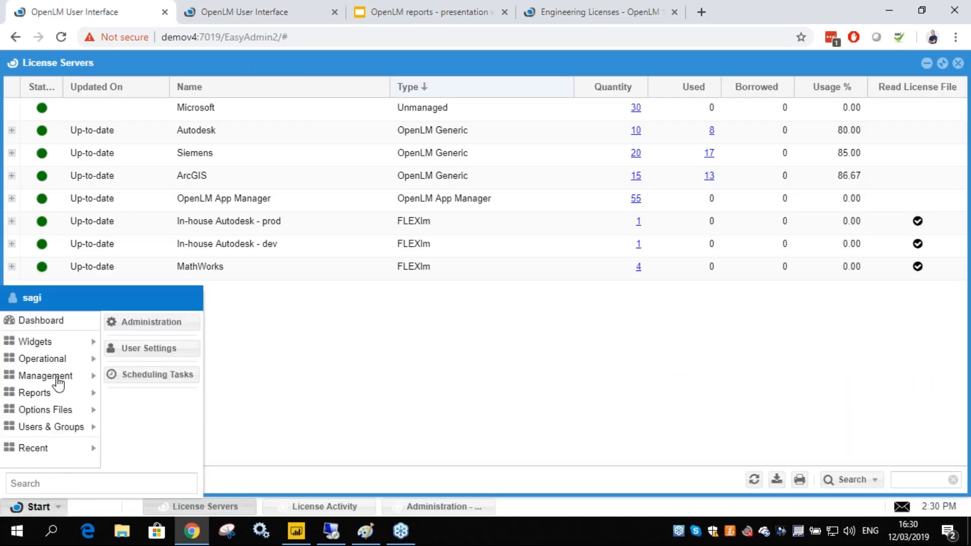
{"action": "mouse_move", "coordinate": [73, 341]}
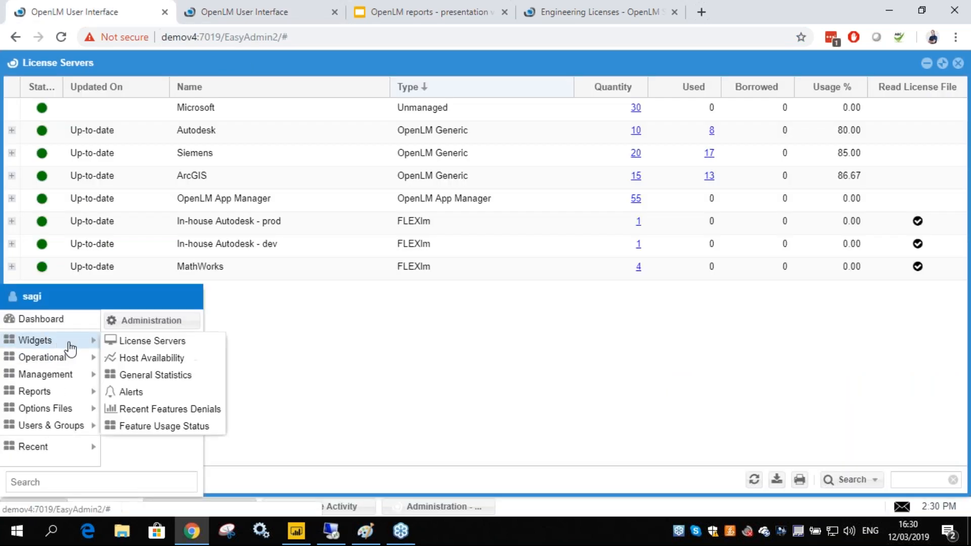
{"action": "left_click", "coordinate": [147, 360]}
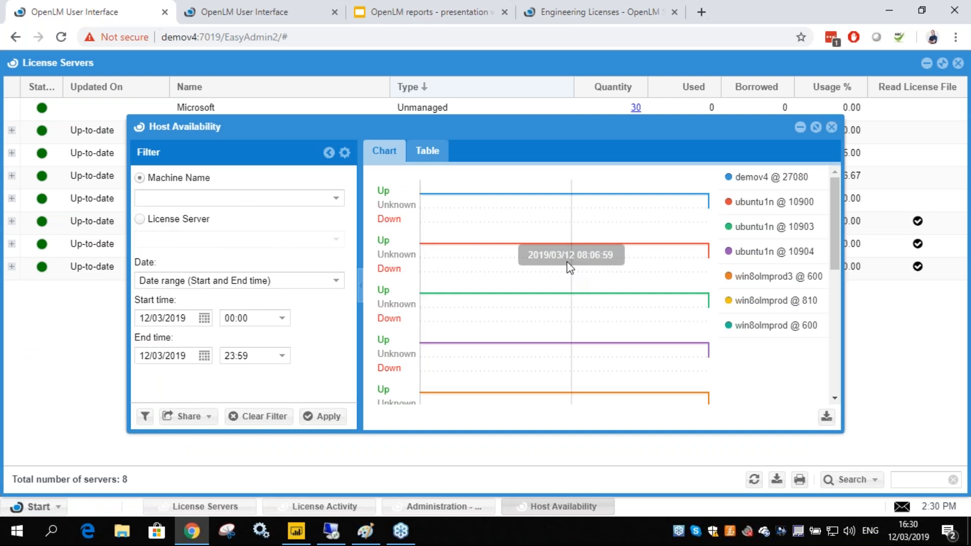
{"action": "scroll", "coordinate": [633, 324], "scroll_direction": "down", "scroll_amount": 5}
{"action": "scroll", "coordinate": [632, 324], "scroll_direction": "up", "scroll_amount": 3}
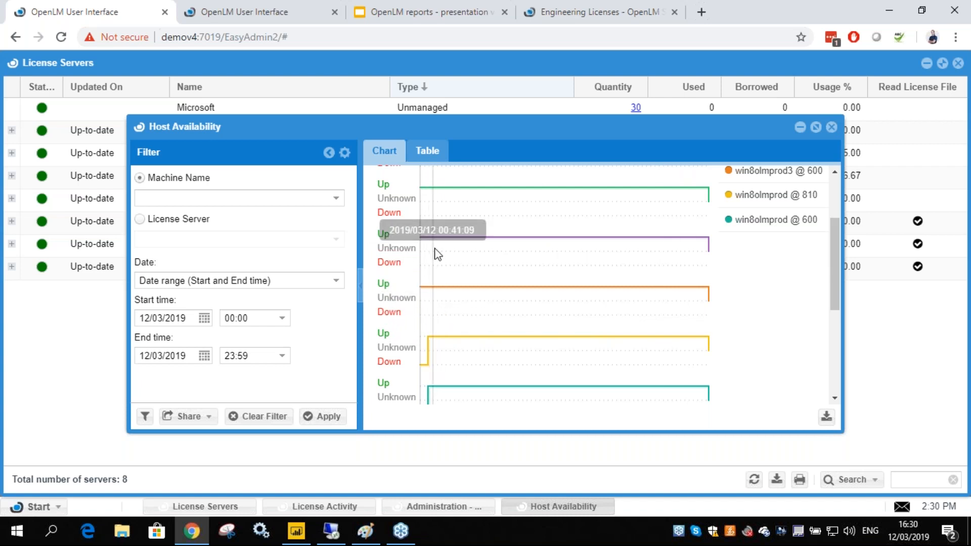
{"action": "scroll", "coordinate": [564, 263], "scroll_direction": "up", "scroll_amount": 3}
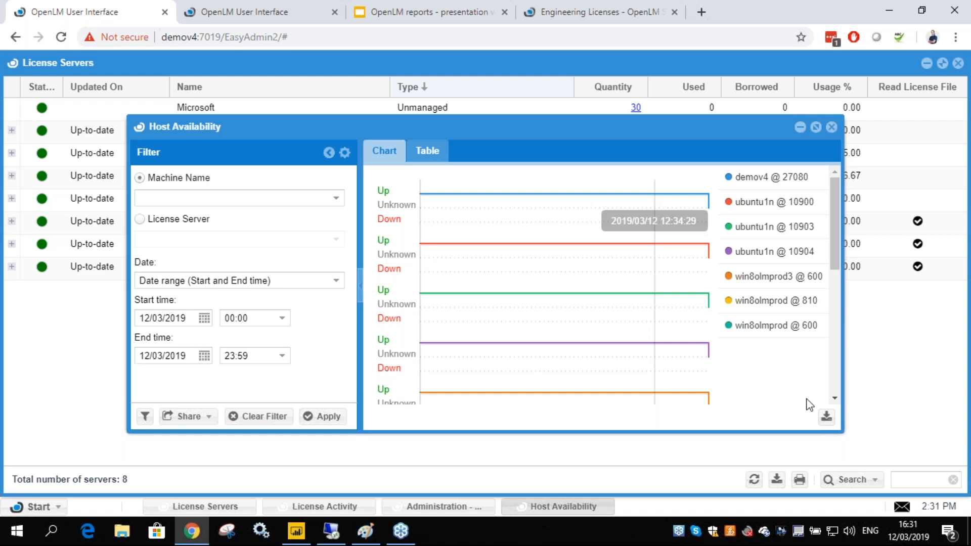
Open Options Files Management, maximize it, and select feature 86700IDSS_2017_0F of the In-house Autodesk - dev server
{"action": "left_click", "coordinate": [37, 510]}
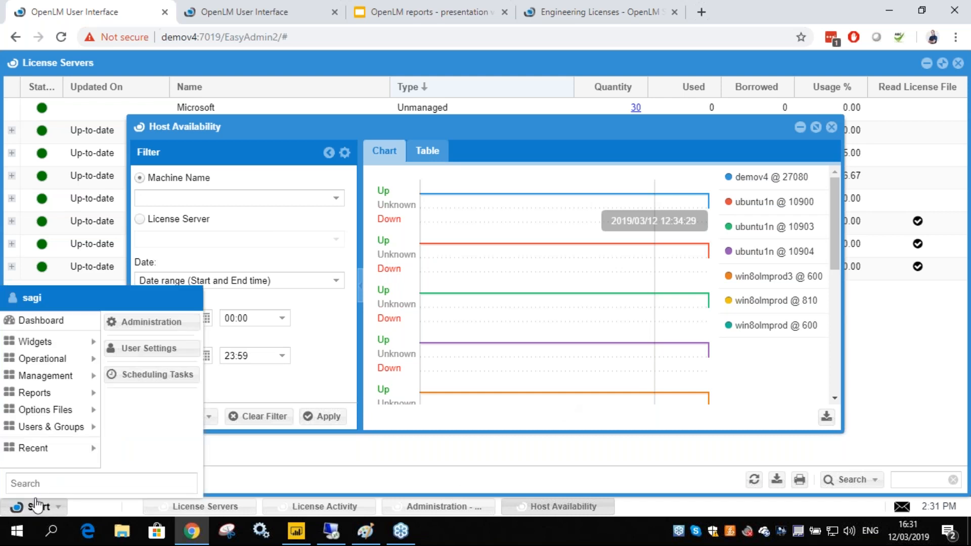
{"action": "mouse_move", "coordinate": [49, 408]}
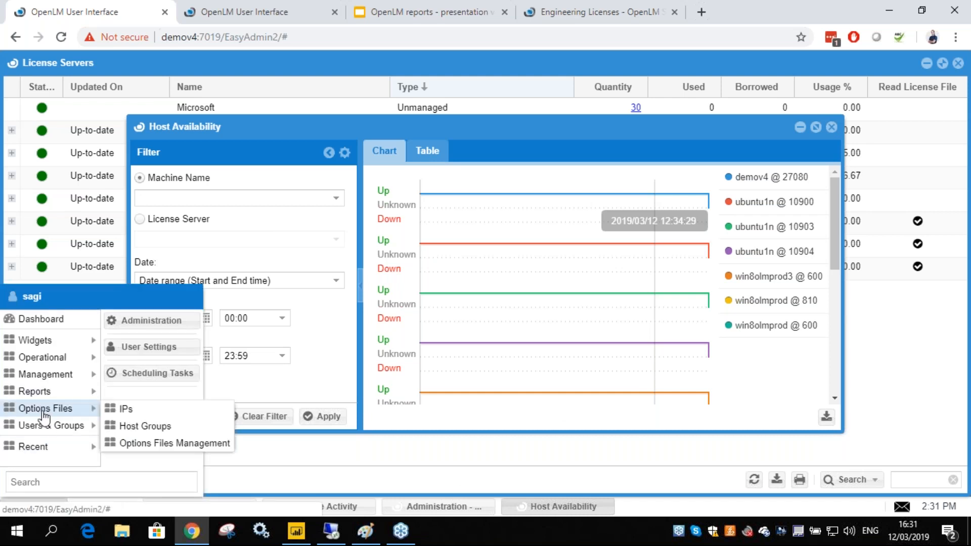
{"action": "left_click", "coordinate": [162, 448]}
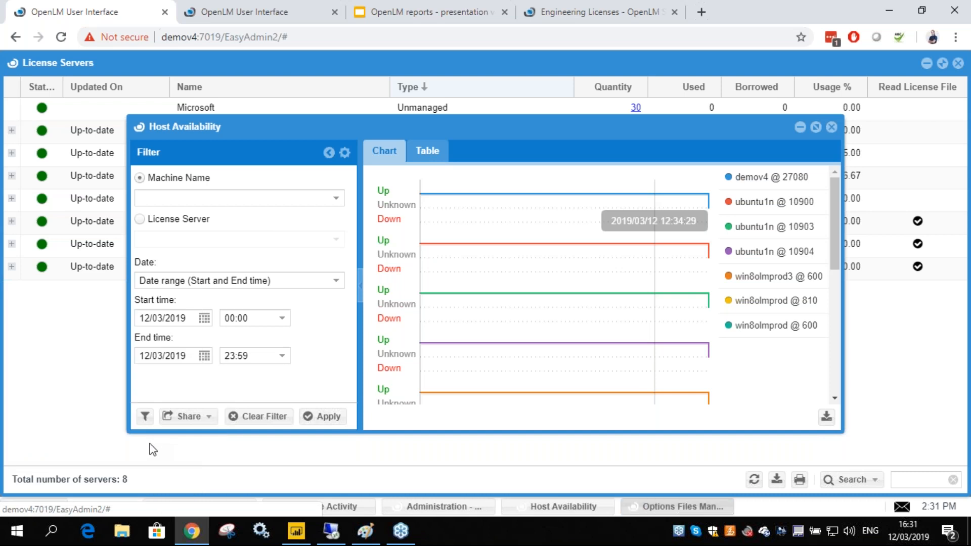
{"action": "double_click", "coordinate": [458, 70]}
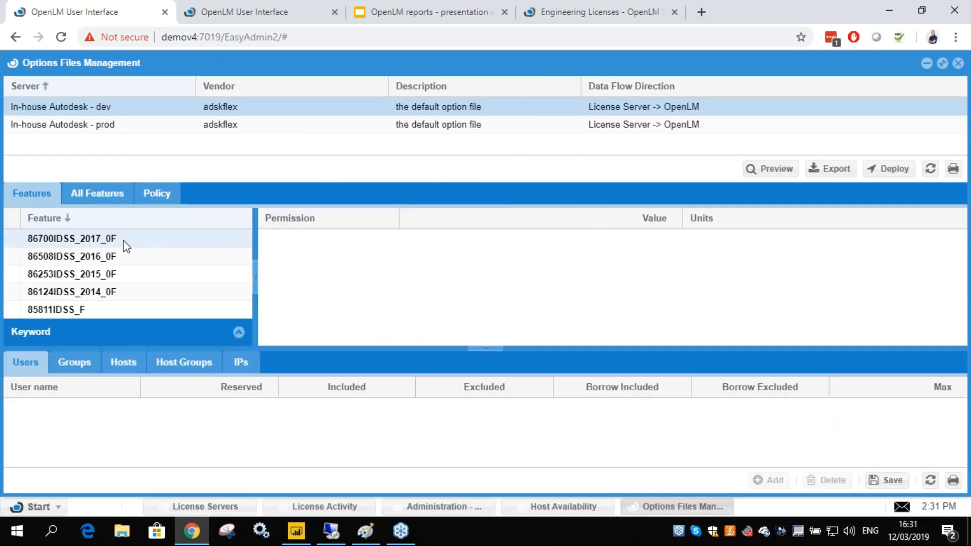
{"action": "left_click", "coordinate": [86, 310]}
{"action": "left_click", "coordinate": [83, 242]}
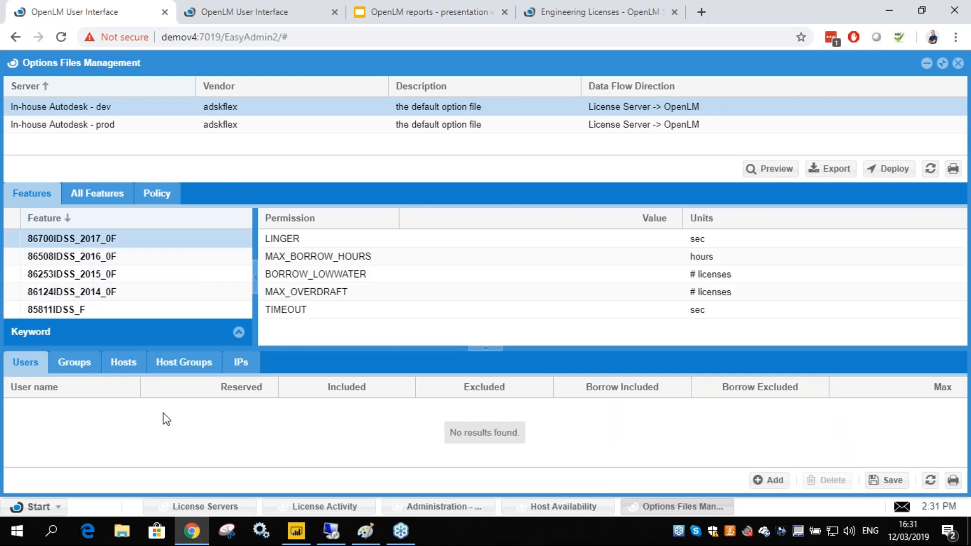
Add TEST group to the group permissions of feature 86700IDSS_2017_0F and mark it as Included
{"action": "left_click", "coordinate": [72, 368]}
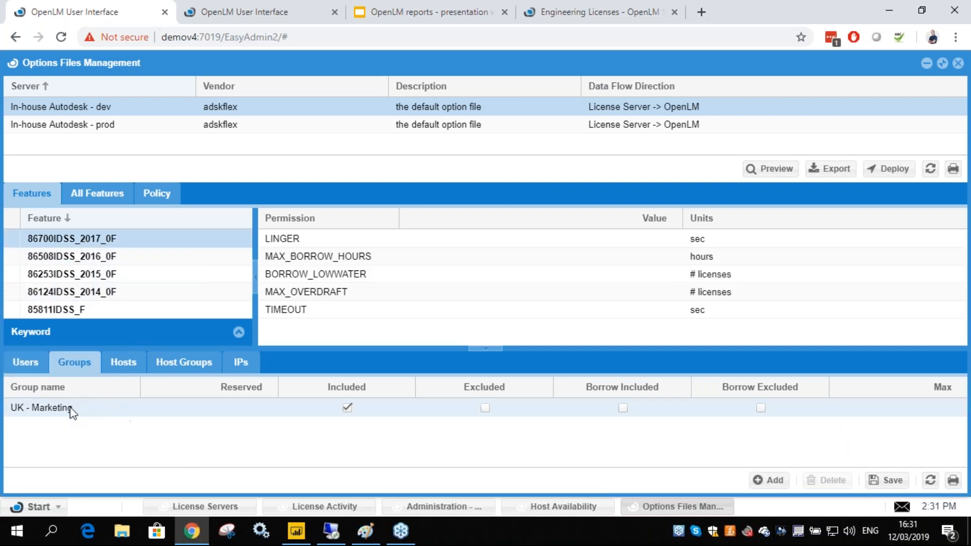
{"action": "left_click", "coordinate": [774, 480]}
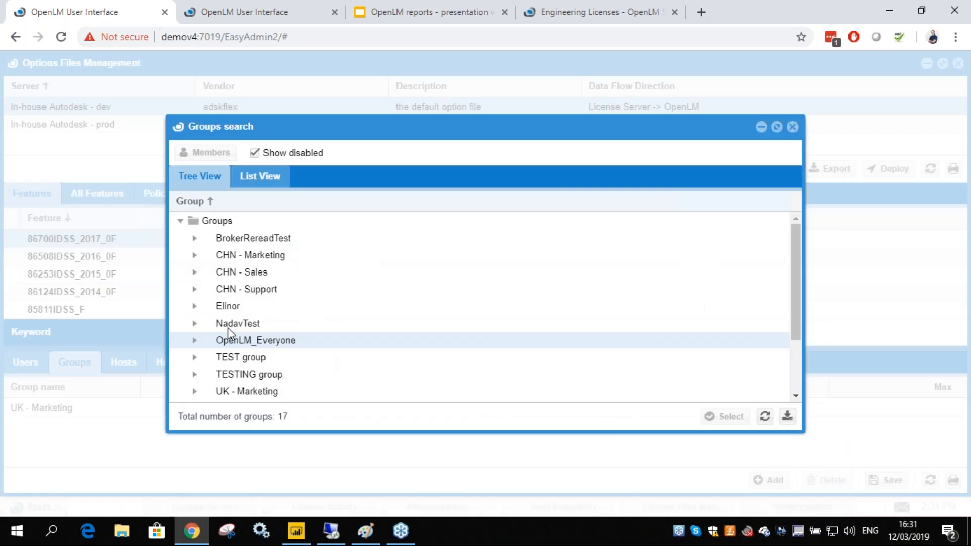
{"action": "left_click", "coordinate": [235, 324]}
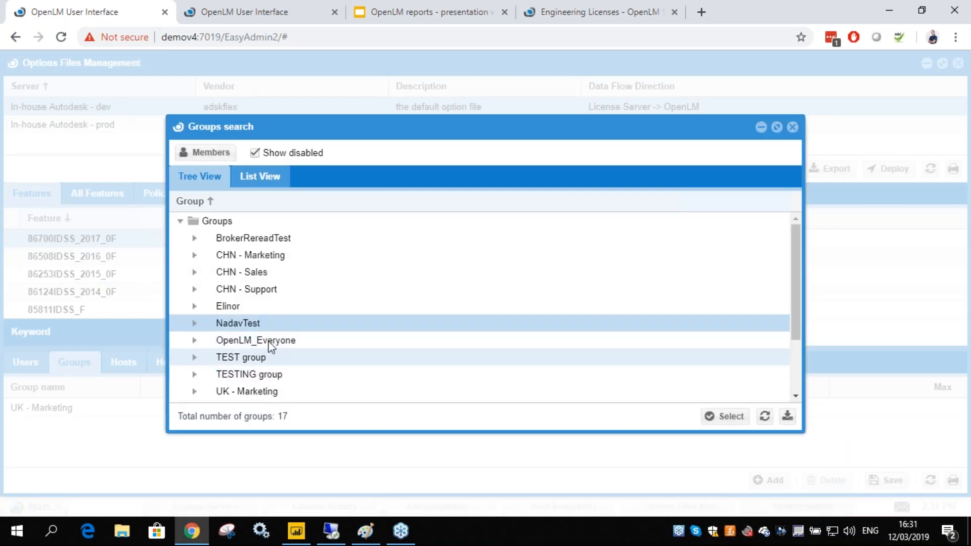
{"action": "left_click", "coordinate": [244, 360]}
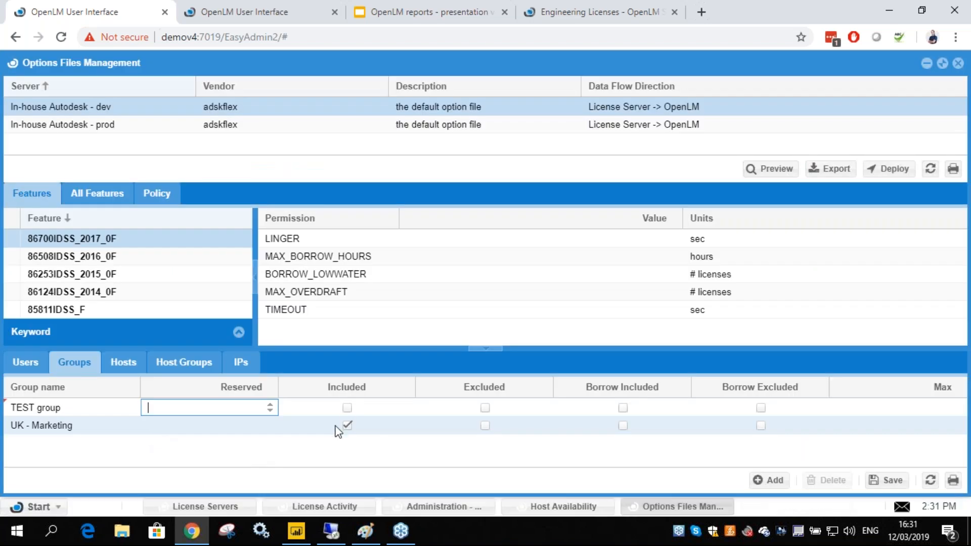
{"action": "left_click", "coordinate": [348, 408]}
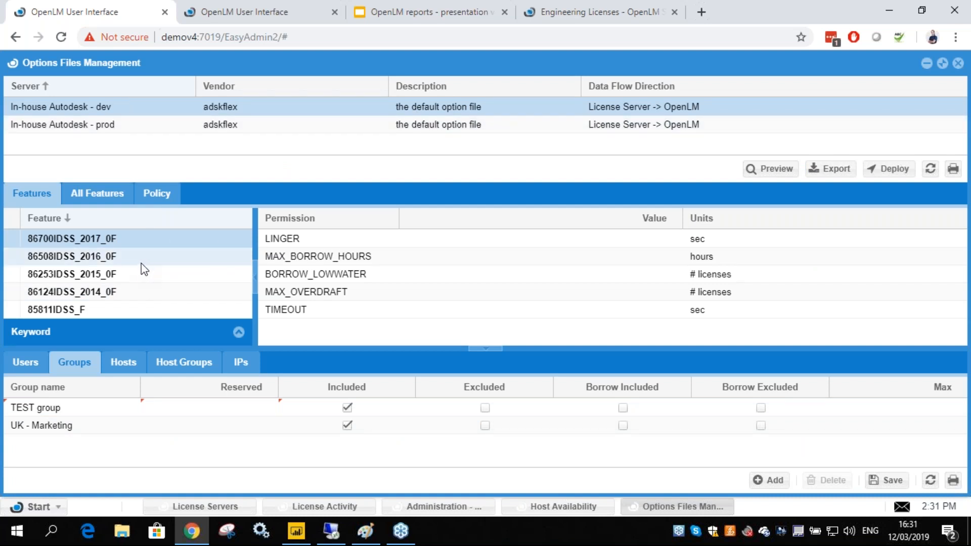
Try to save the pending group permission changes of the selected feature while switching to the All Features permissions
{"action": "left_click", "coordinate": [122, 365]}
{"action": "left_click", "coordinate": [81, 364]}
{"action": "left_click", "coordinate": [166, 373]}
{"action": "left_click", "coordinate": [84, 364]}
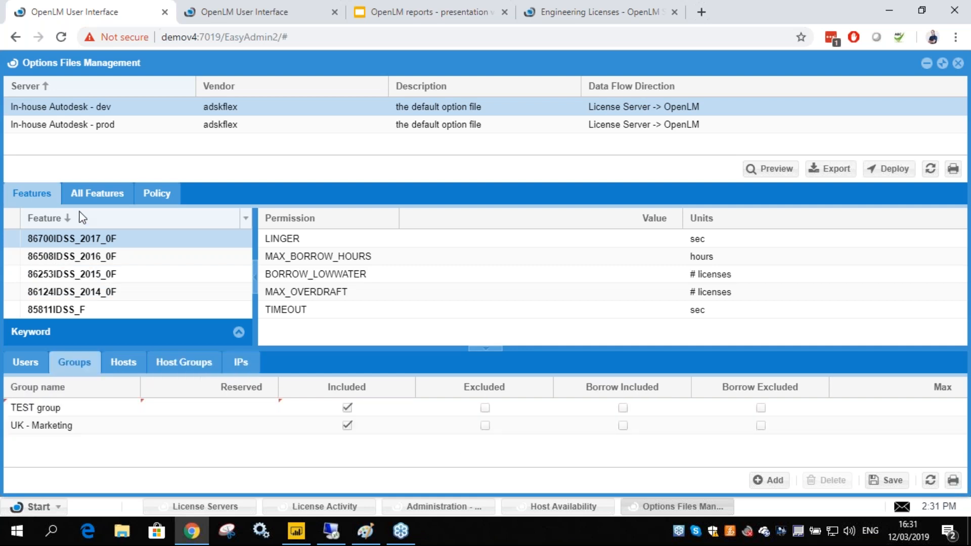
{"action": "left_click", "coordinate": [92, 193]}
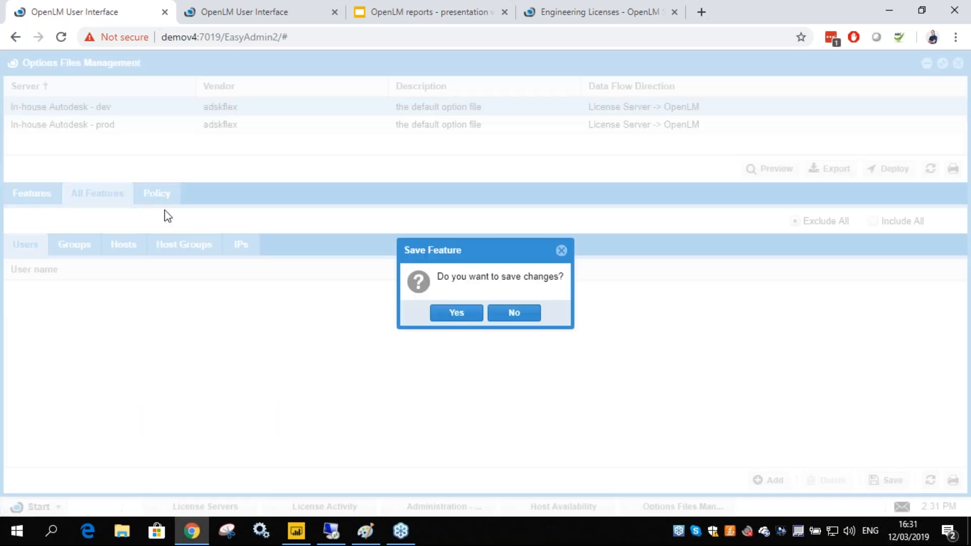
{"action": "left_click", "coordinate": [458, 314]}
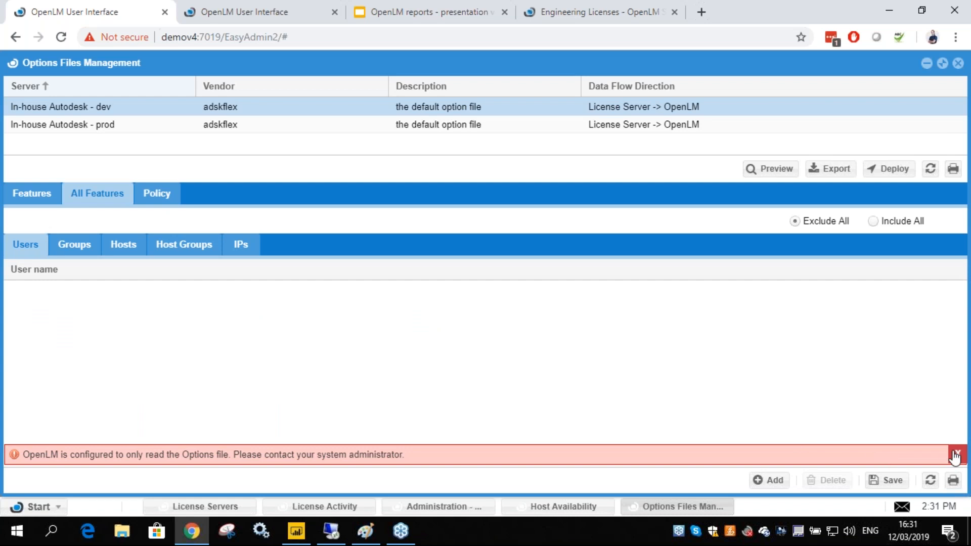
{"action": "left_click", "coordinate": [951, 451]}
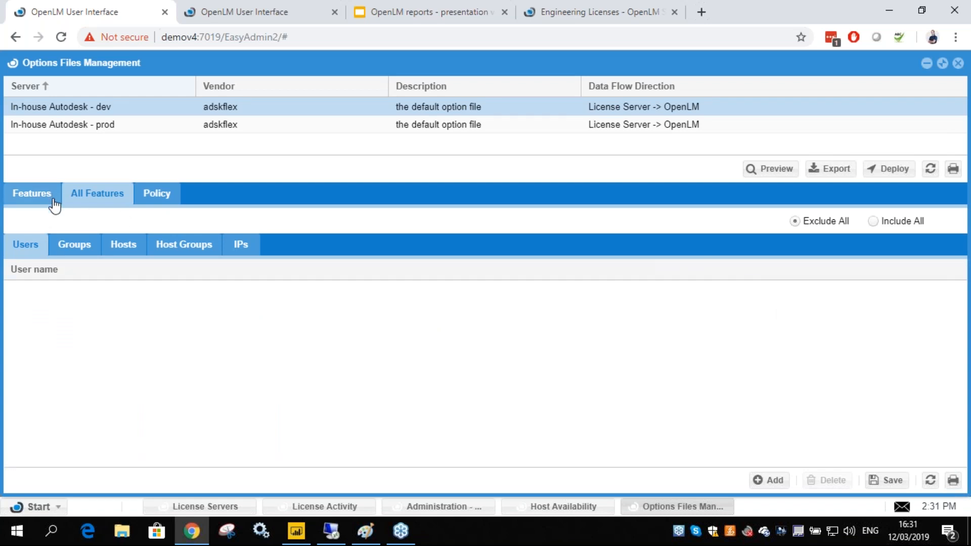
Return to the individual features and review the group permissions of 86508IDSS_2016_0F, 86124IDSS_2014_0F and 85811IDSS_F
{"action": "left_click", "coordinate": [54, 202]}
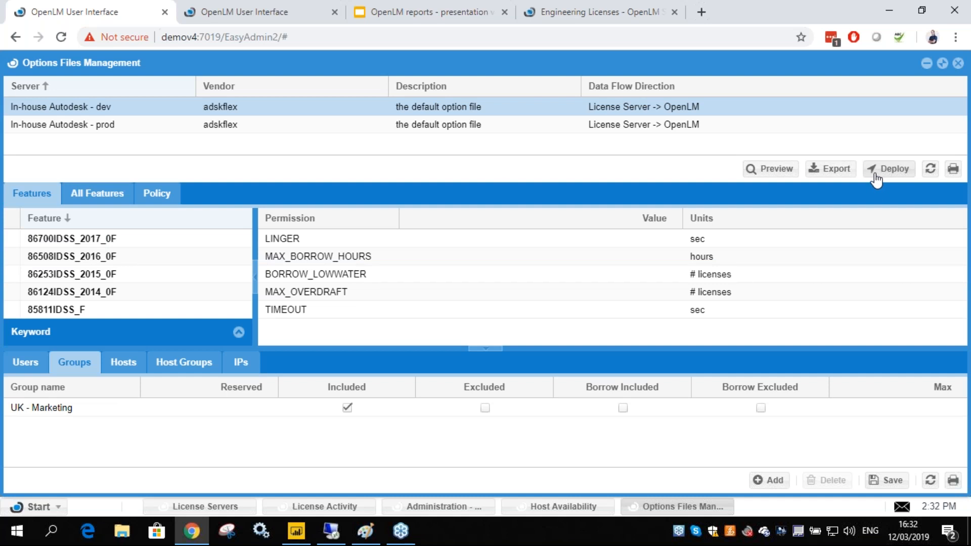
{"action": "left_click", "coordinate": [440, 412]}
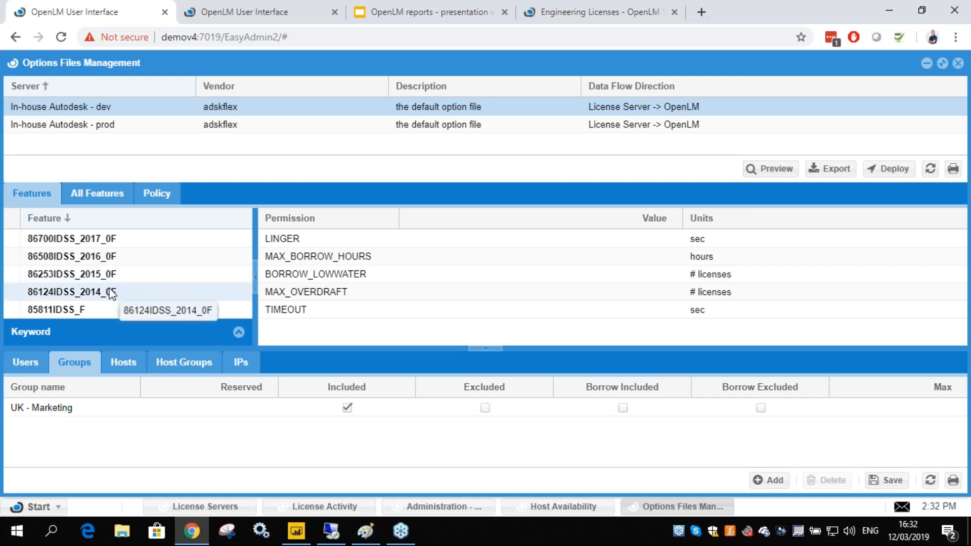
{"action": "left_click", "coordinate": [98, 260]}
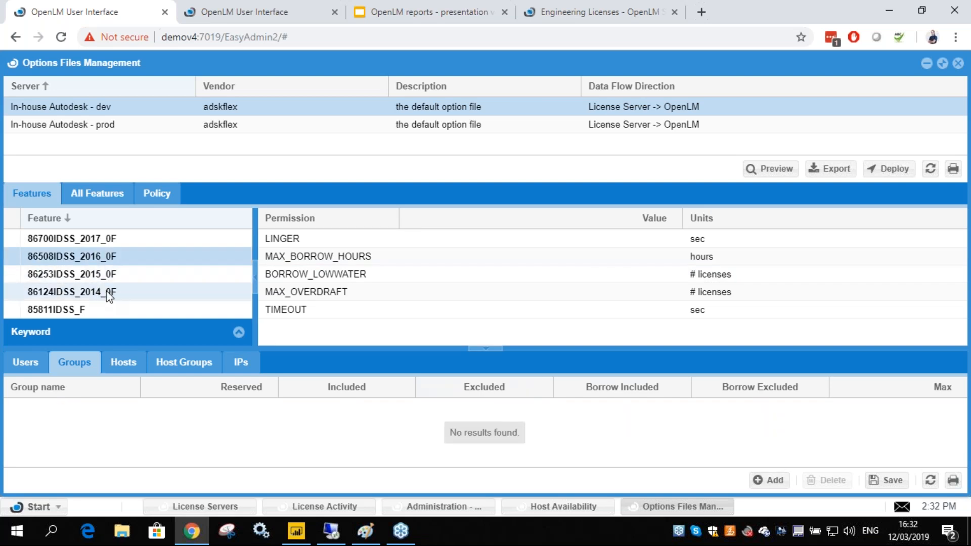
{"action": "left_click", "coordinate": [112, 292]}
{"action": "key", "text": "Down"}
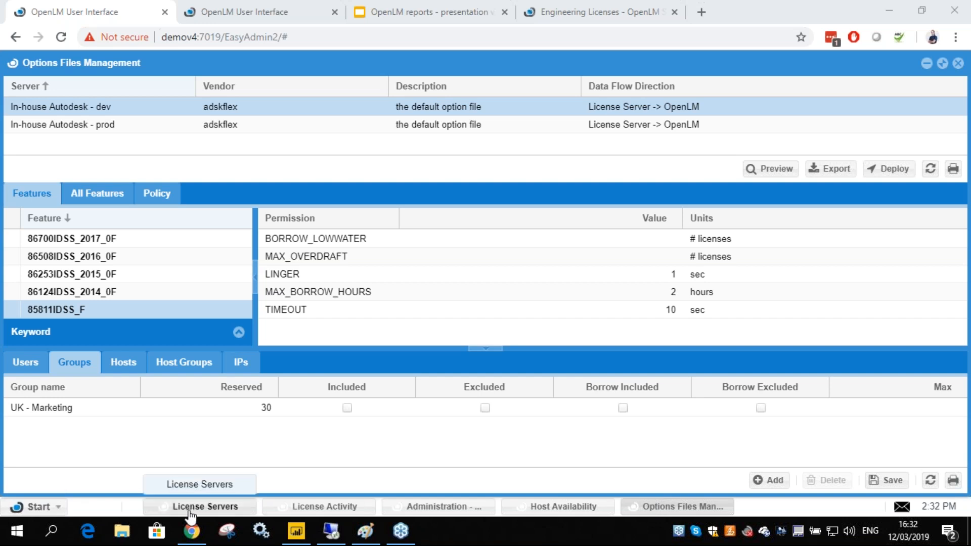
Open the License Activity report and group its usage time by User
{"action": "left_click", "coordinate": [33, 509]}
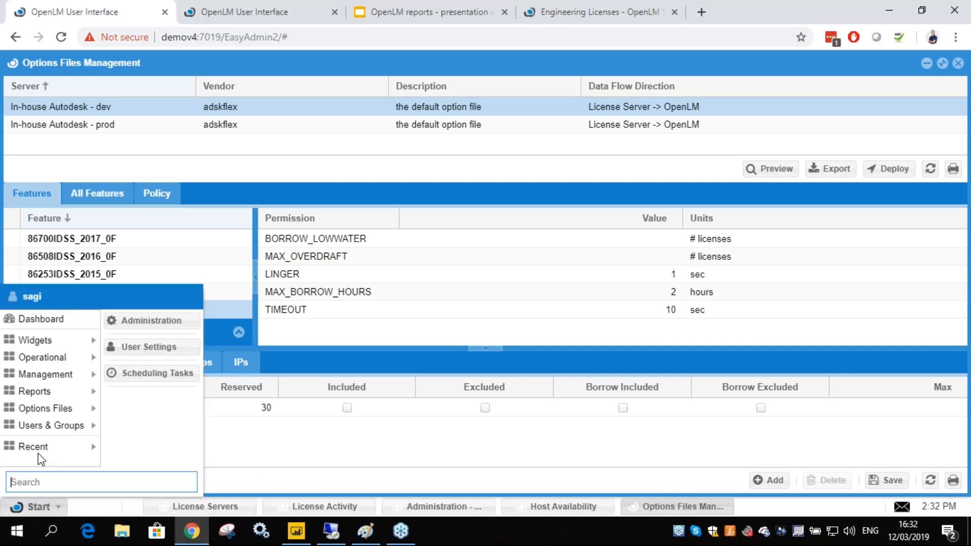
{"action": "mouse_move", "coordinate": [38, 392]}
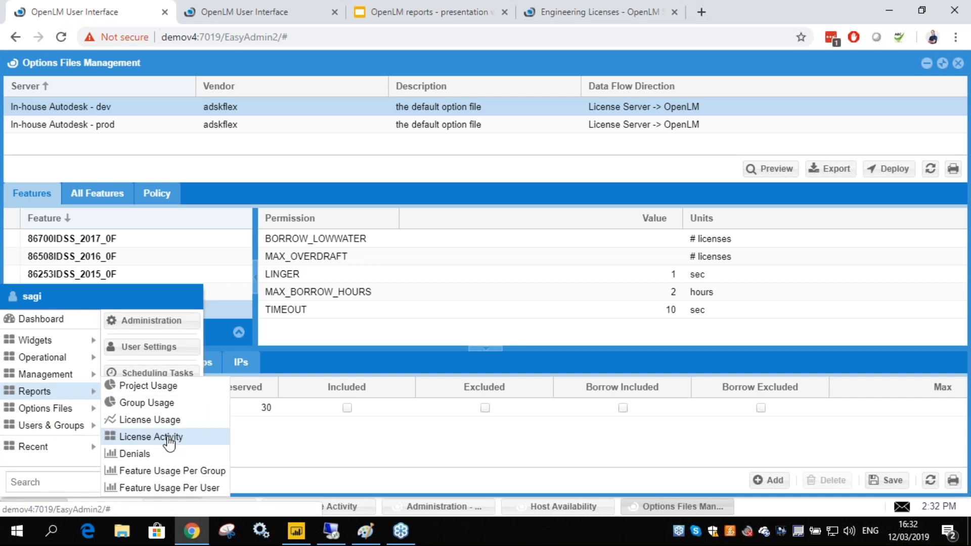
{"action": "left_click", "coordinate": [169, 438]}
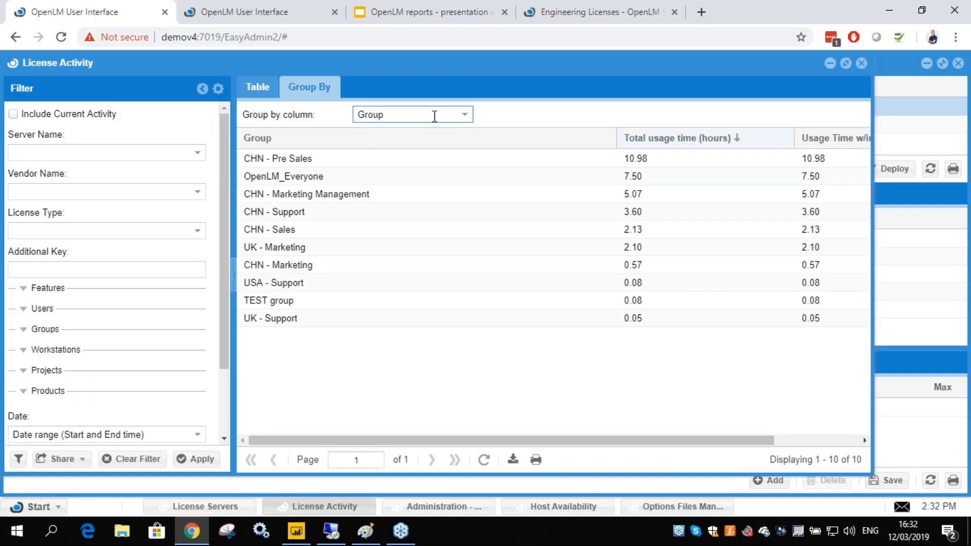
{"action": "left_click", "coordinate": [260, 90]}
{"action": "left_click", "coordinate": [303, 91]}
{"action": "left_click", "coordinate": [464, 116]}
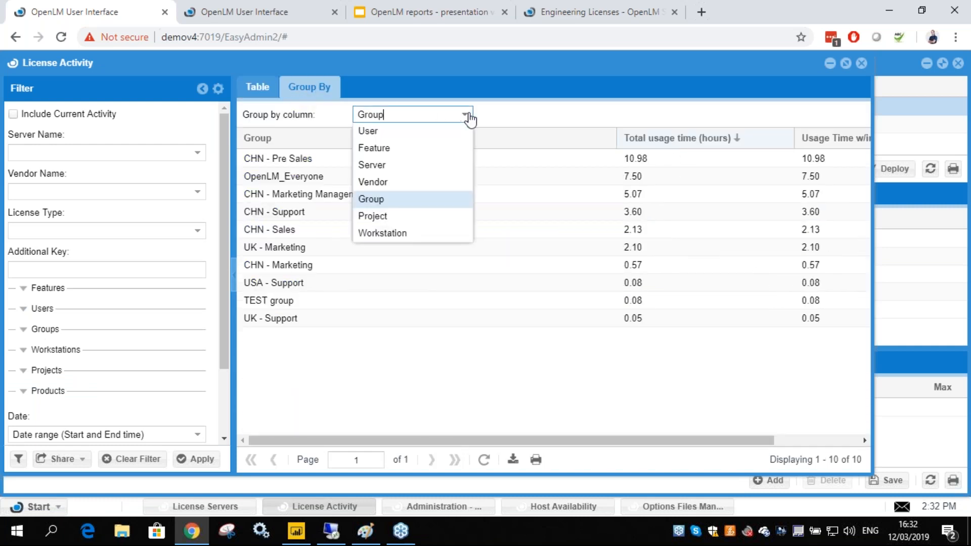
{"action": "left_click", "coordinate": [368, 131]}
Set the License Activity date filter to Last 365 days and apply it
{"action": "scroll", "coordinate": [205, 388], "scroll_direction": "down", "scroll_amount": 2}
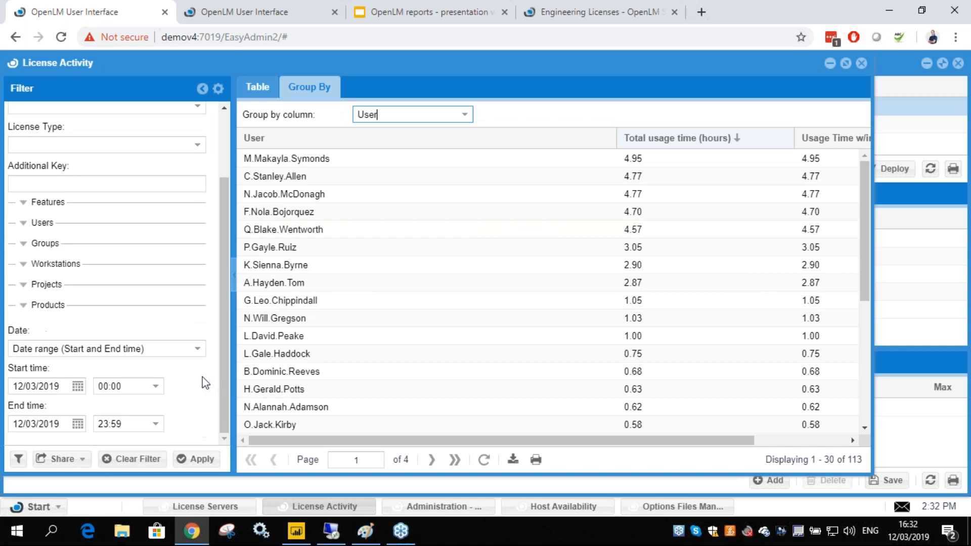
{"action": "left_click", "coordinate": [195, 349]}
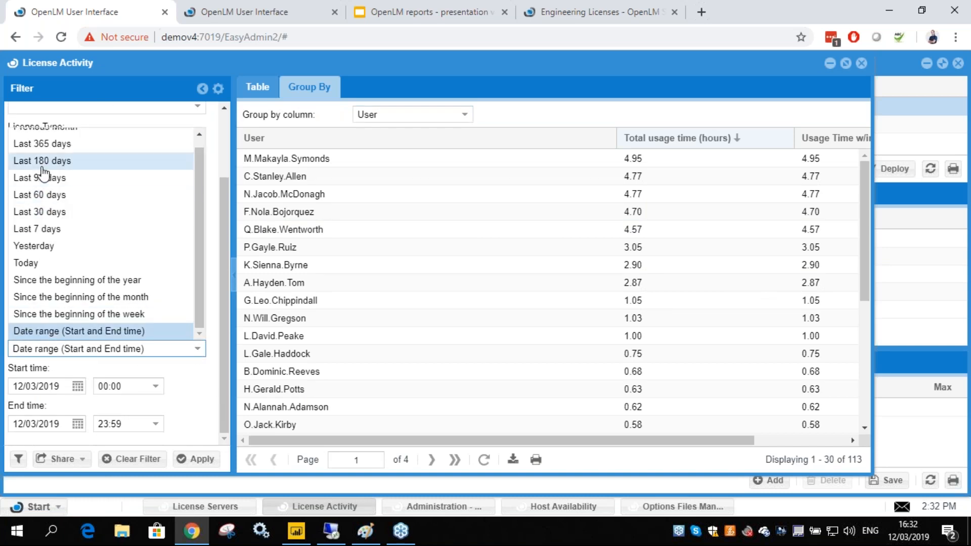
{"action": "left_click", "coordinate": [43, 144]}
{"action": "left_click", "coordinate": [197, 458]}
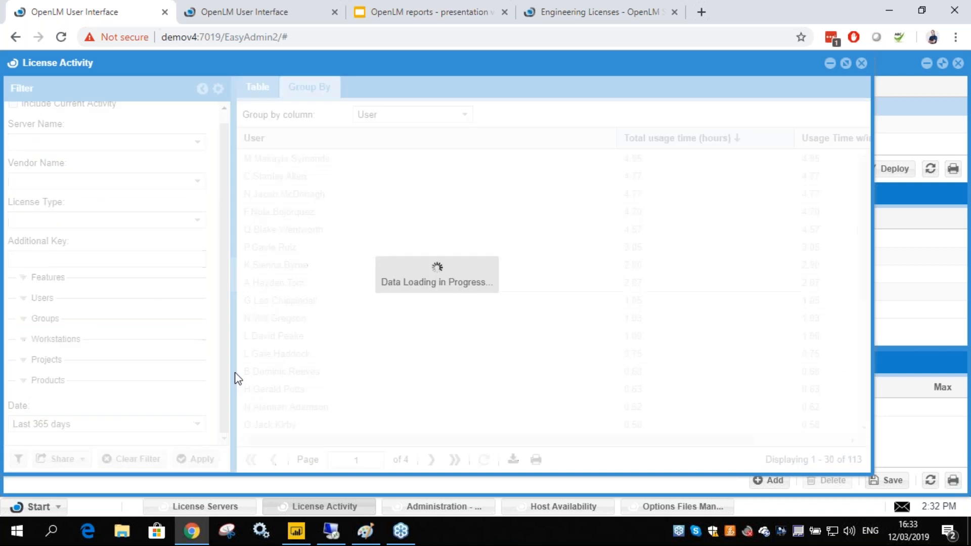
Examine the total usage time per user and the detailed License Activity session table
{"action": "scroll", "coordinate": [376, 212], "scroll_direction": "down", "scroll_amount": 5}
{"action": "scroll", "coordinate": [372, 210], "scroll_direction": "up", "scroll_amount": 5}
{"action": "left_click", "coordinate": [636, 159]}
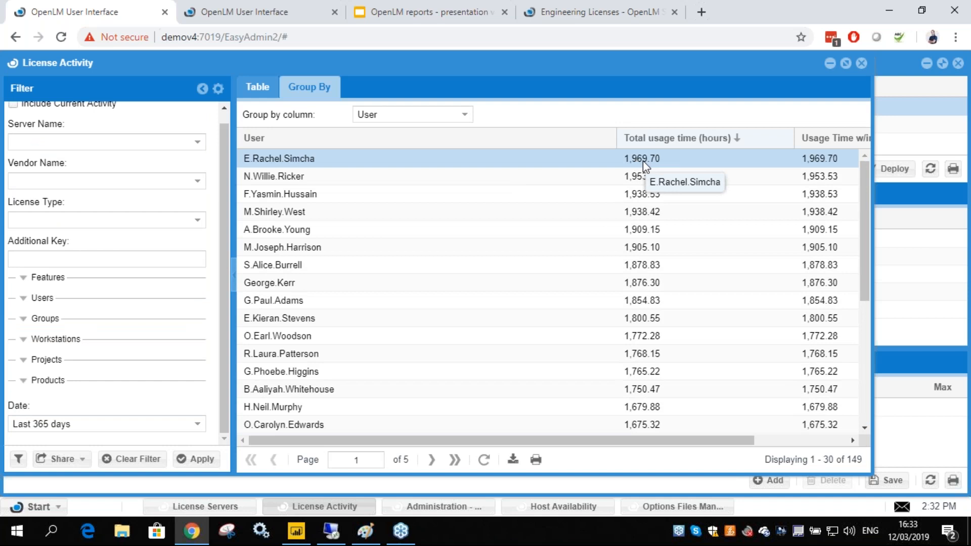
{"action": "scroll", "coordinate": [653, 329], "scroll_direction": "down", "scroll_amount": 5}
{"action": "scroll", "coordinate": [658, 304], "scroll_direction": "up", "scroll_amount": 4}
{"action": "scroll", "coordinate": [670, 158], "scroll_direction": "up", "scroll_amount": 2}
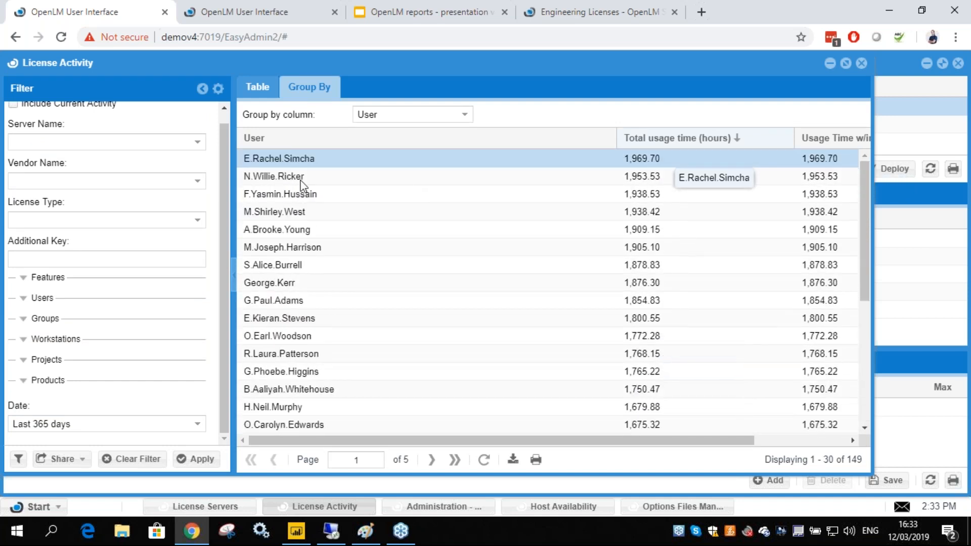
{"action": "left_click", "coordinate": [266, 93]}
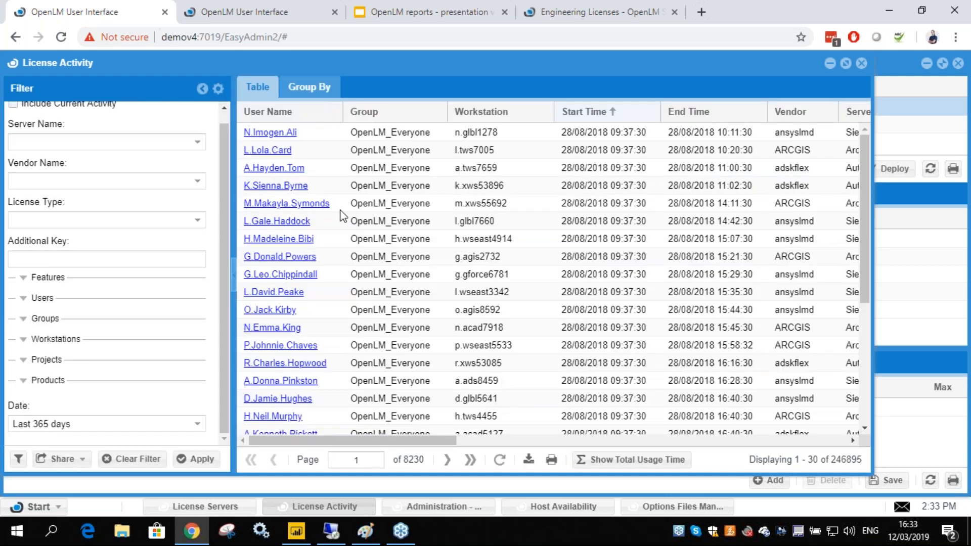
{"action": "scroll", "coordinate": [343, 218], "scroll_direction": "down", "scroll_amount": 1}
{"action": "scroll", "coordinate": [343, 218], "scroll_direction": "down", "scroll_amount": 3}
{"action": "scroll", "coordinate": [319, 232], "scroll_direction": "up", "scroll_amount": 4}
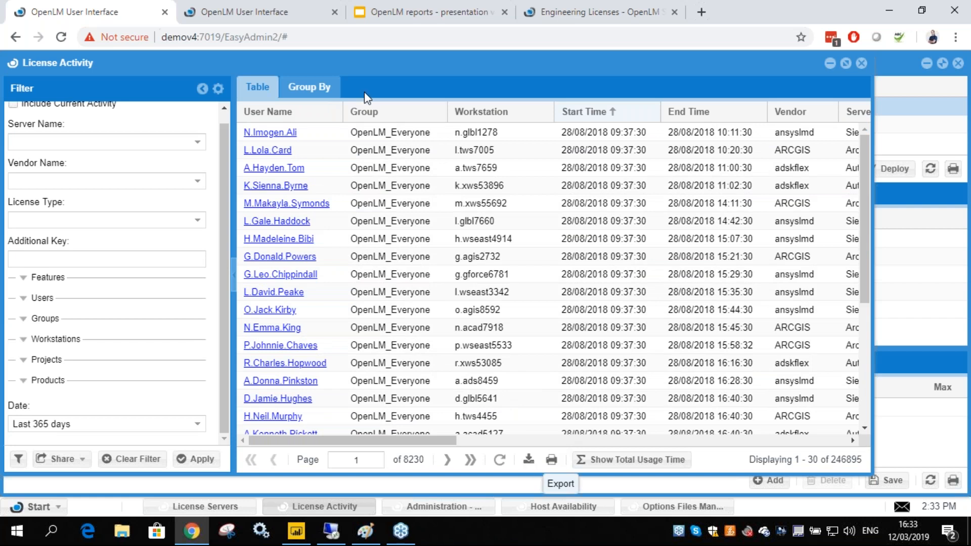
{"action": "left_click", "coordinate": [299, 90]}
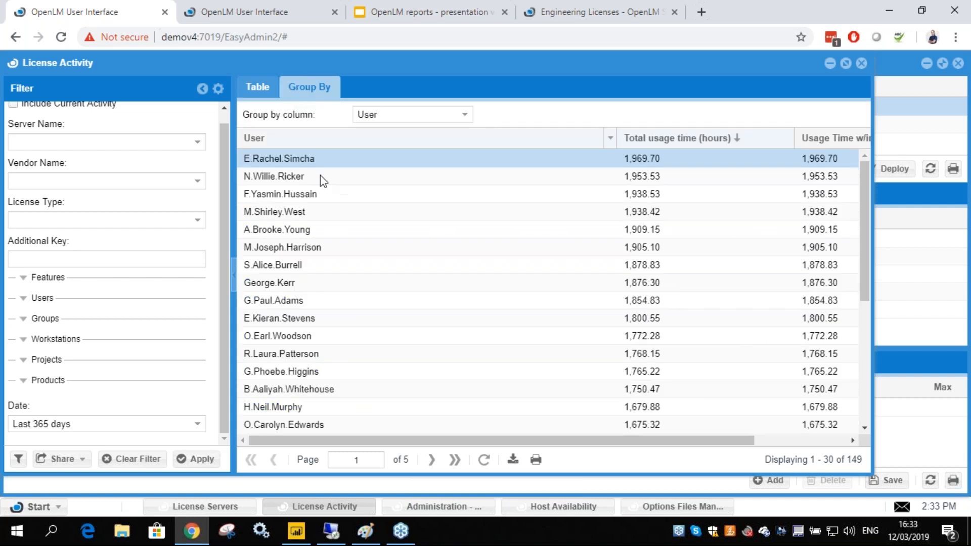
{"action": "scroll", "coordinate": [592, 311], "scroll_direction": "down", "scroll_amount": 4}
{"action": "scroll", "coordinate": [592, 309], "scroll_direction": "up", "scroll_amount": 4}
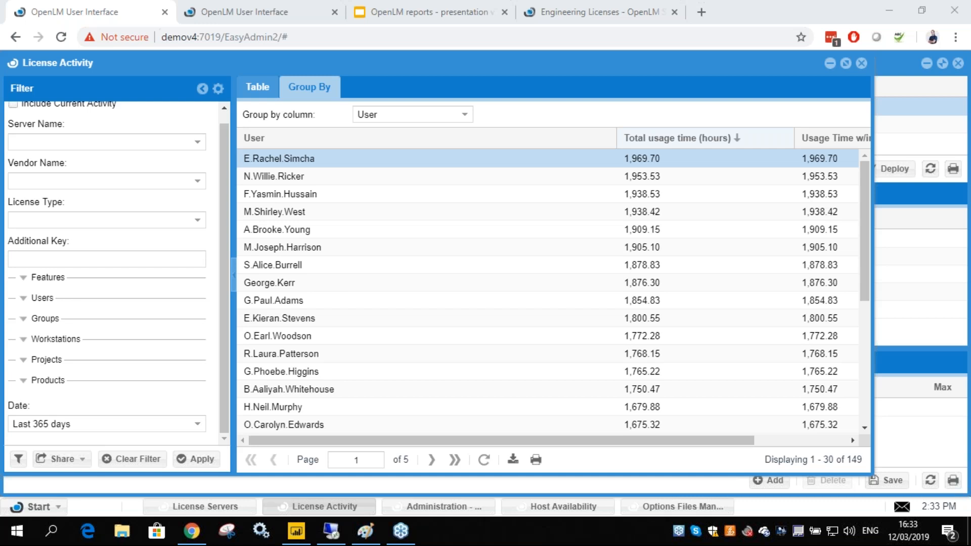
Switch to the OpenLM session on 10.0.0.162 and apply Group_168 as a group filter on the License Usage report
{"action": "left_click", "coordinate": [46, 507]}
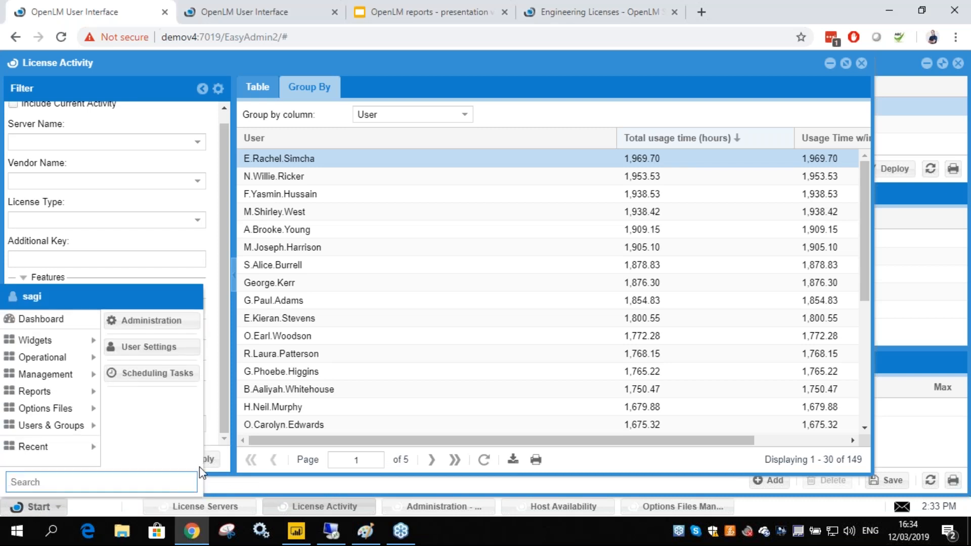
{"action": "key", "text": "ctrl+Tab"}
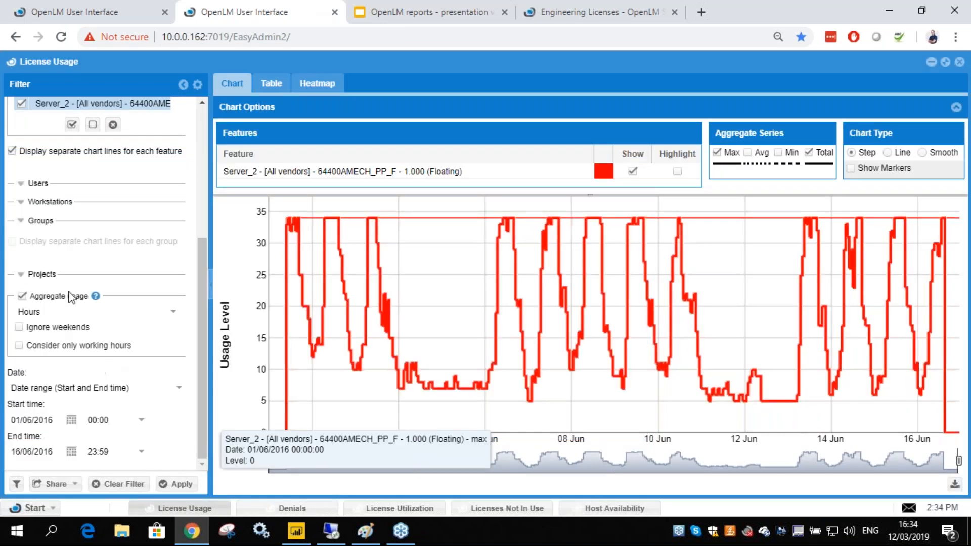
{"action": "left_click", "coordinate": [22, 221]}
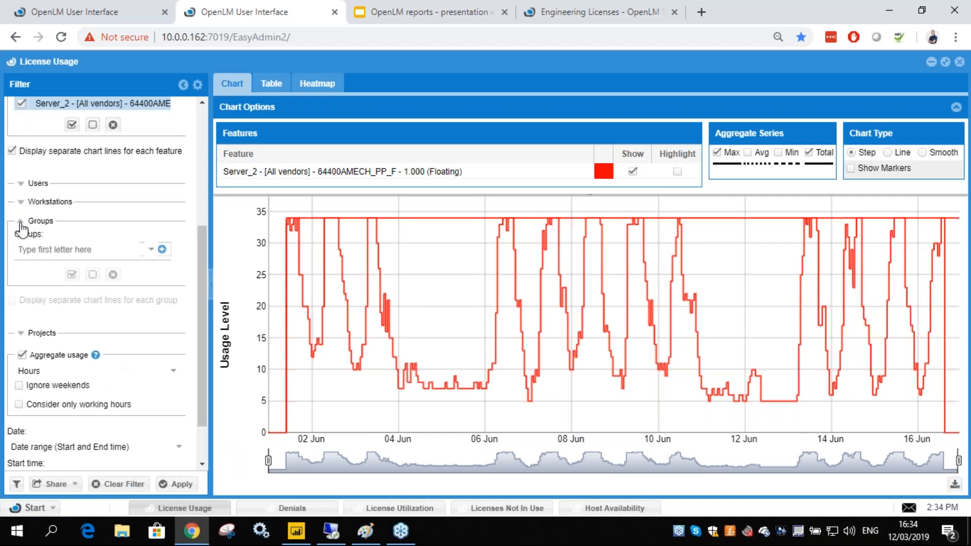
{"action": "left_click", "coordinate": [163, 249]}
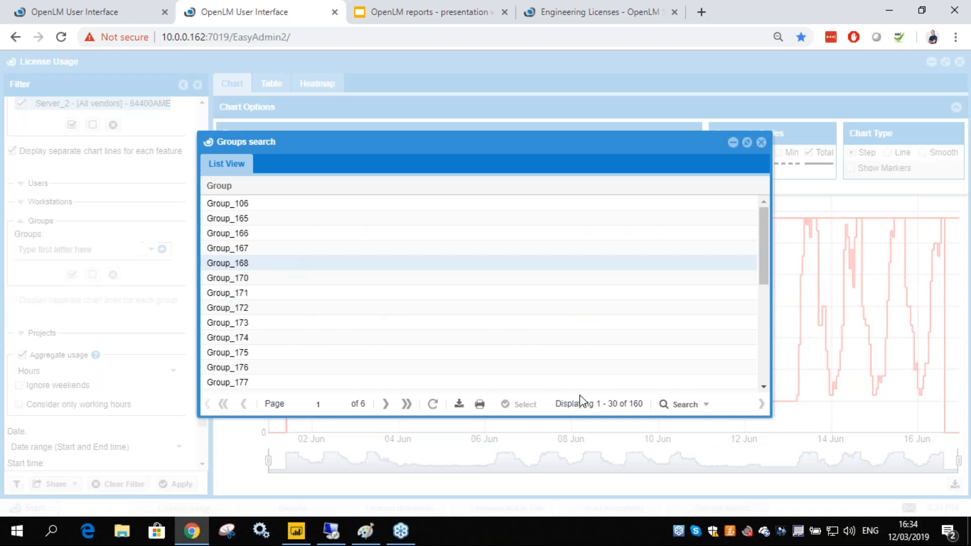
{"action": "left_click", "coordinate": [248, 264]}
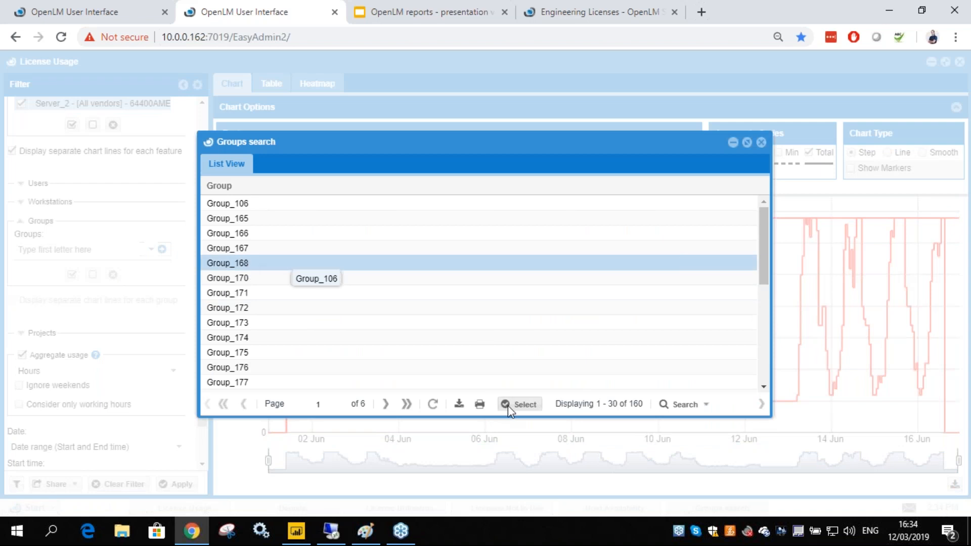
{"action": "left_click", "coordinate": [170, 486]}
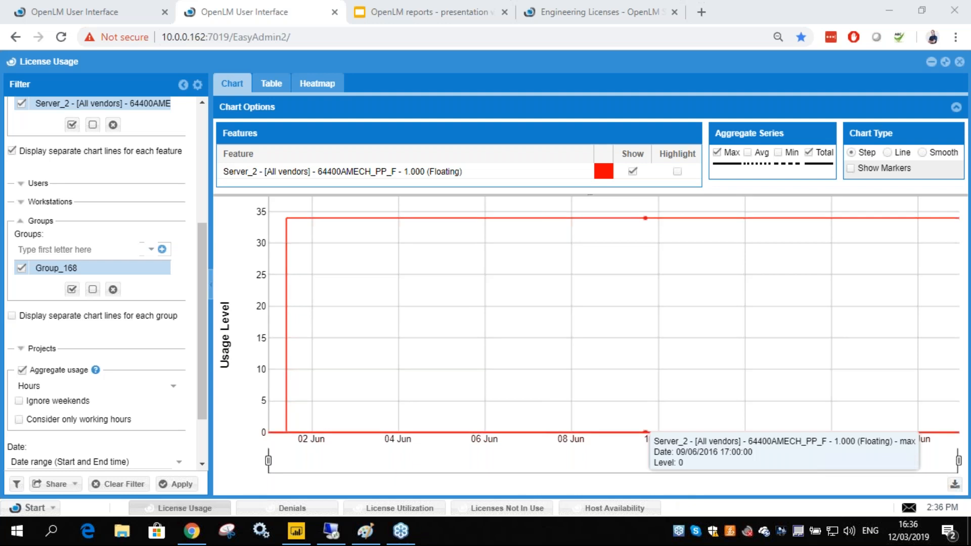
Open Product Packages in Administration and examine the list of features, product names and parent packages
{"action": "left_click", "coordinate": [36, 508]}
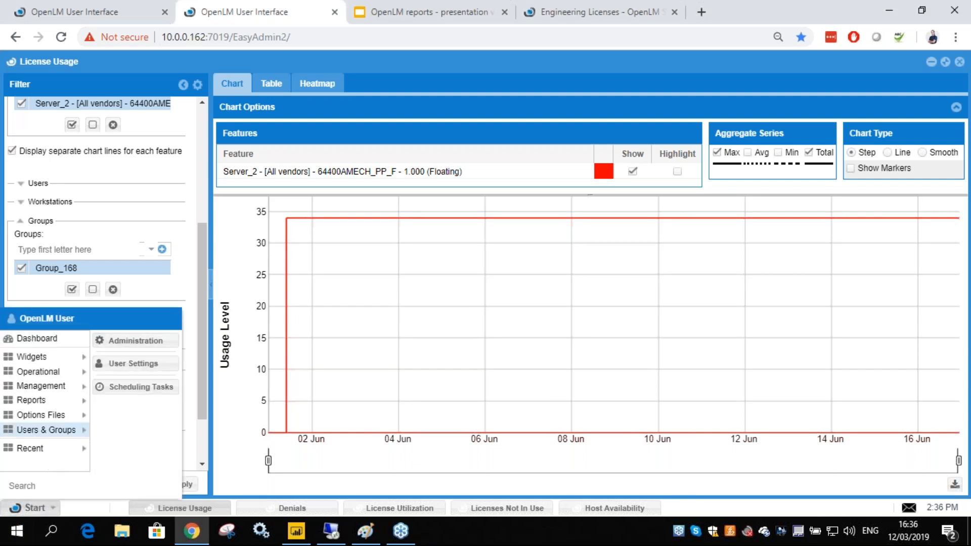
{"action": "left_click", "coordinate": [154, 341]}
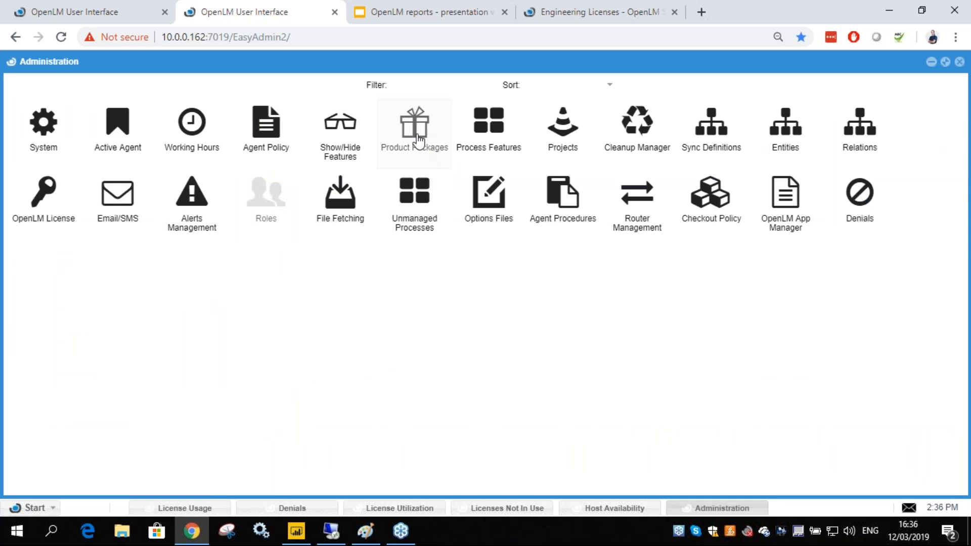
{"action": "left_click", "coordinate": [418, 141]}
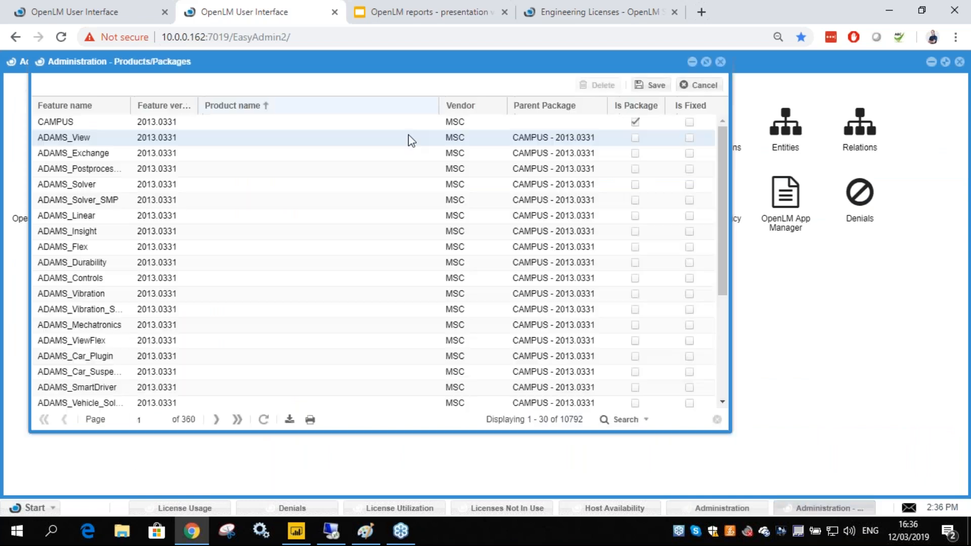
{"action": "left_click", "coordinate": [248, 139]}
{"action": "scroll", "coordinate": [317, 389], "scroll_direction": "down", "scroll_amount": 3}
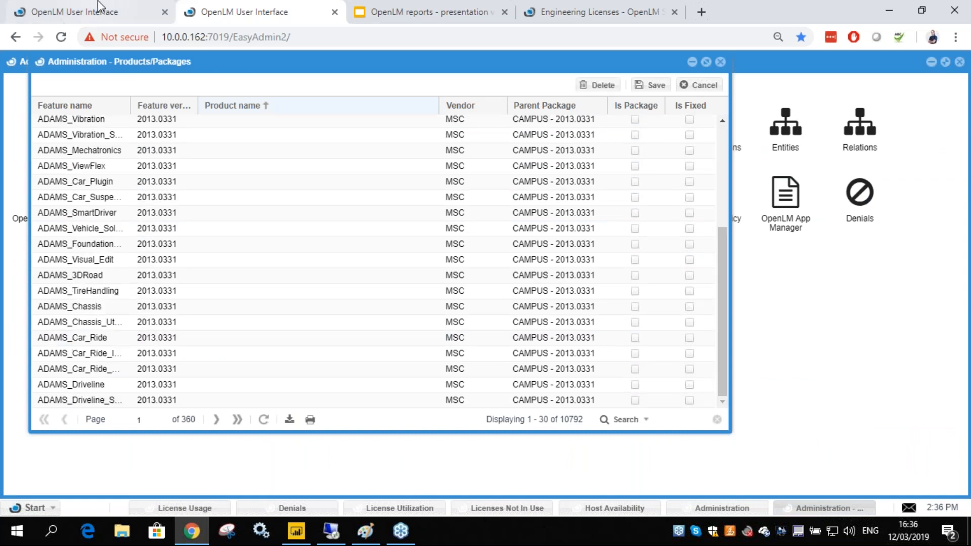
Switch to the OpenLM session on demov4, open Product Packages in Administration, and open the product name of feature 70000MAXDES_2010_0F for editing
{"action": "left_click", "coordinate": [127, 13]}
{"action": "left_click", "coordinate": [30, 507]}
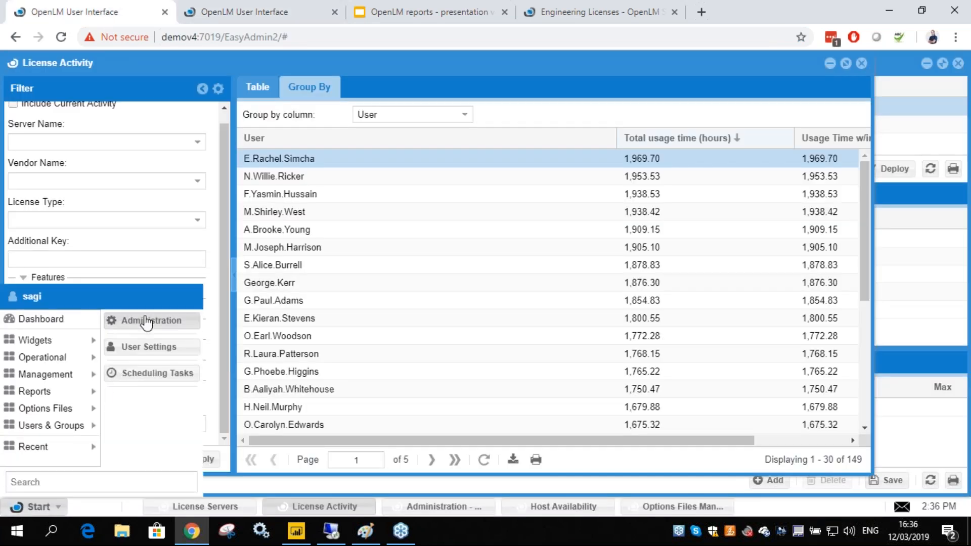
{"action": "left_click", "coordinate": [165, 322]}
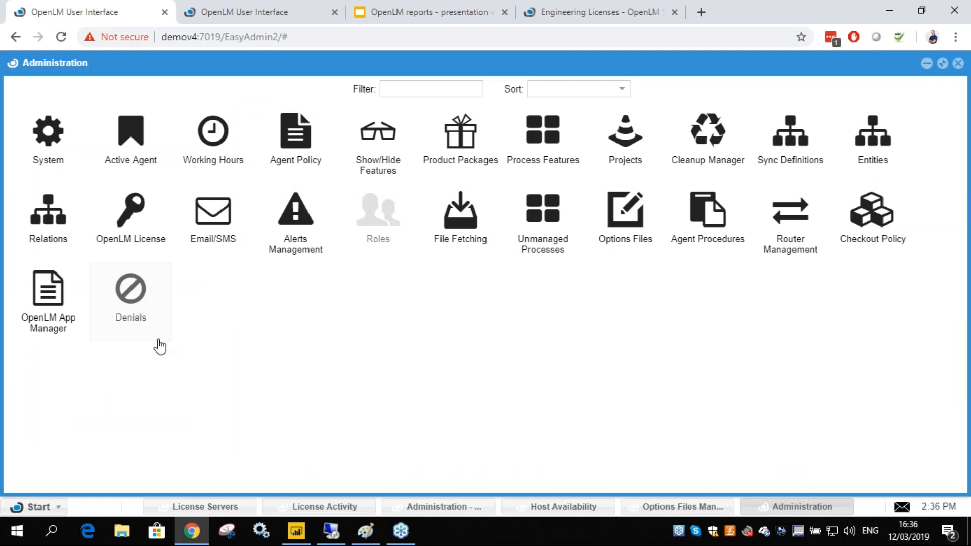
{"action": "left_click", "coordinate": [477, 152]}
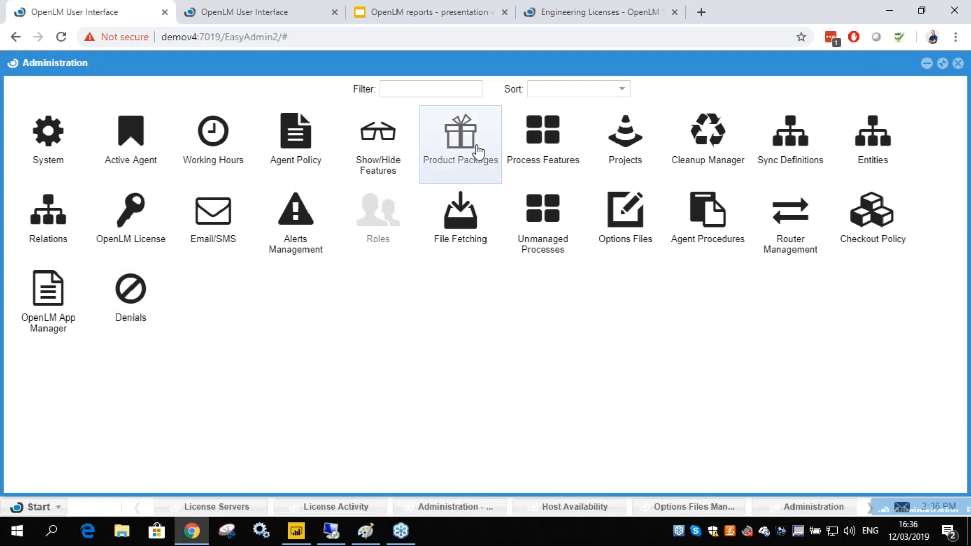
{"action": "left_click", "coordinate": [334, 154]}
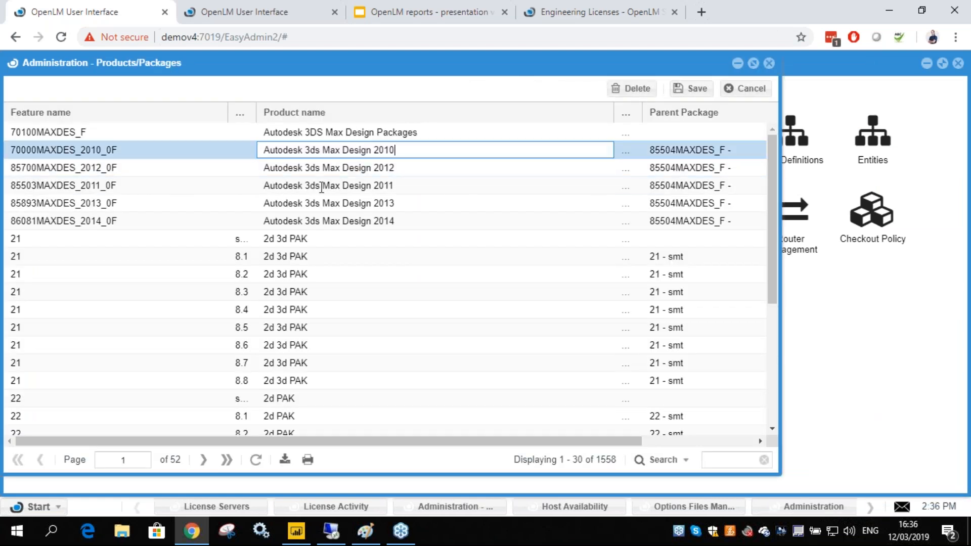
Set the product name of feature 21 version 8.3 to "2d 3d PAK 2" and mark that entry as fixed
{"action": "double_click", "coordinate": [314, 291]}
{"action": "left_click", "coordinate": [317, 291]}
{"action": "type", "text": "2"}
{"action": "left_click", "coordinate": [314, 311]}
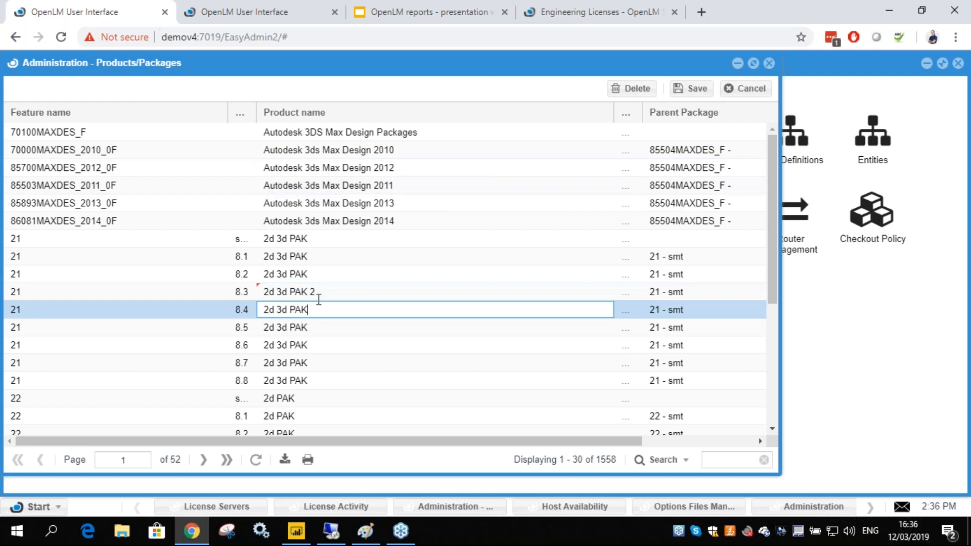
{"action": "left_click", "coordinate": [316, 293]}
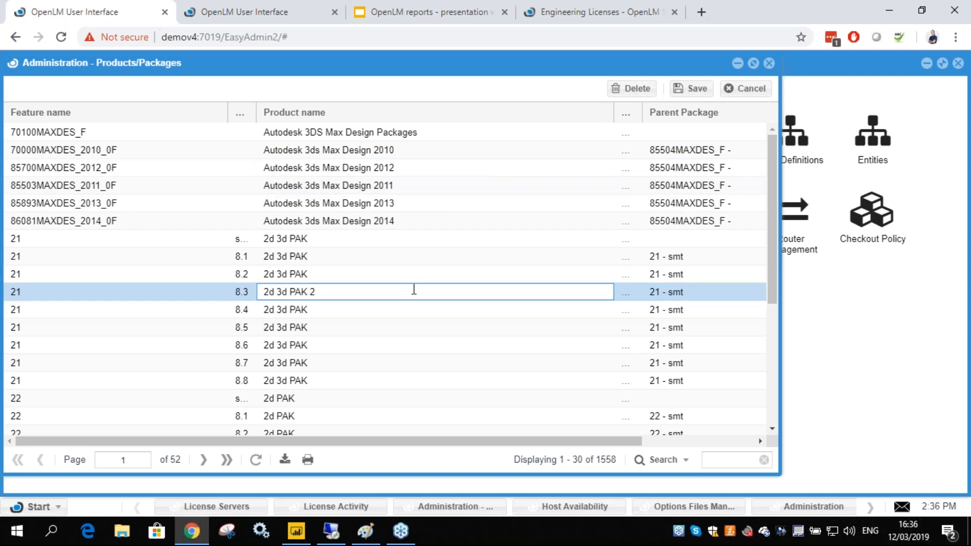
{"action": "left_click_drag", "start_coordinate": [553, 445], "coordinate": [666, 445]}
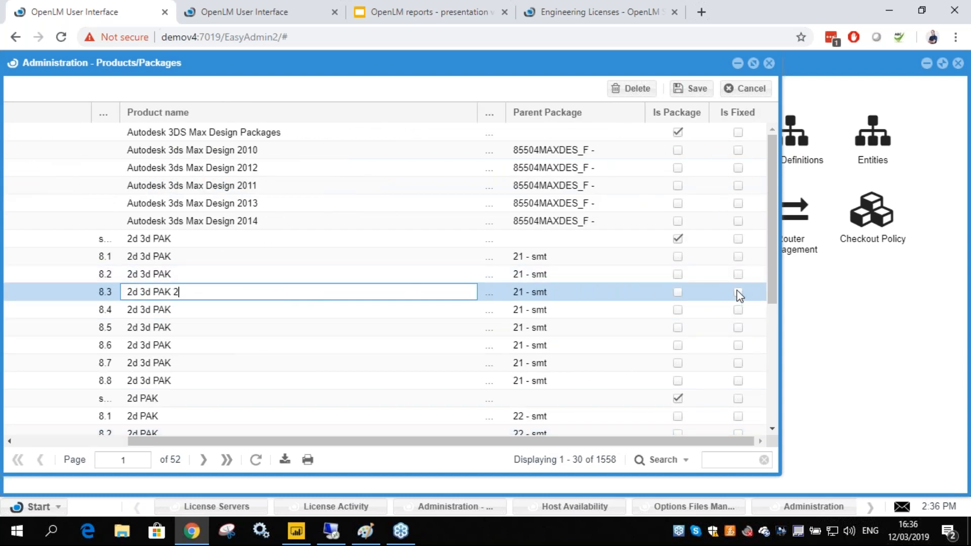
{"action": "left_click", "coordinate": [738, 291]}
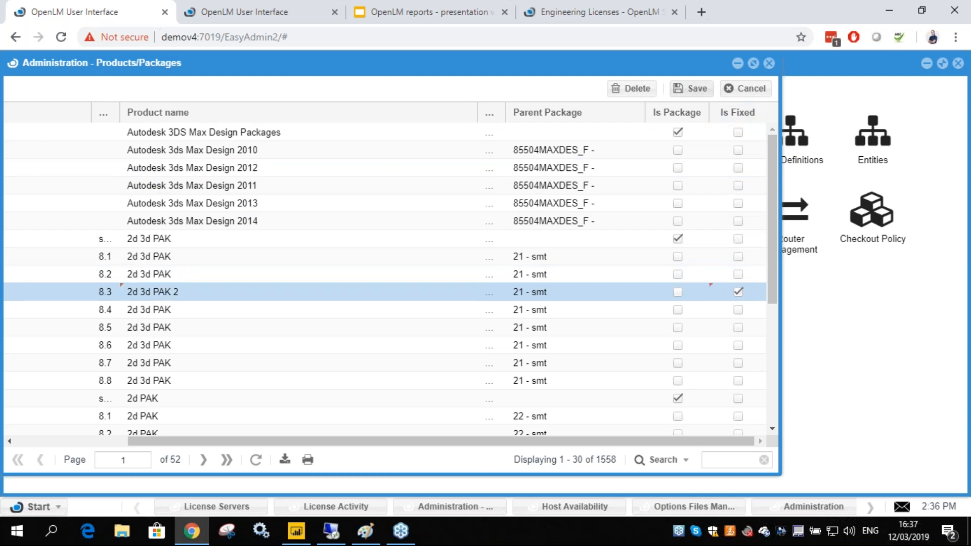
{"action": "left_click_drag", "start_coordinate": [205, 443], "coordinate": [95, 444]}
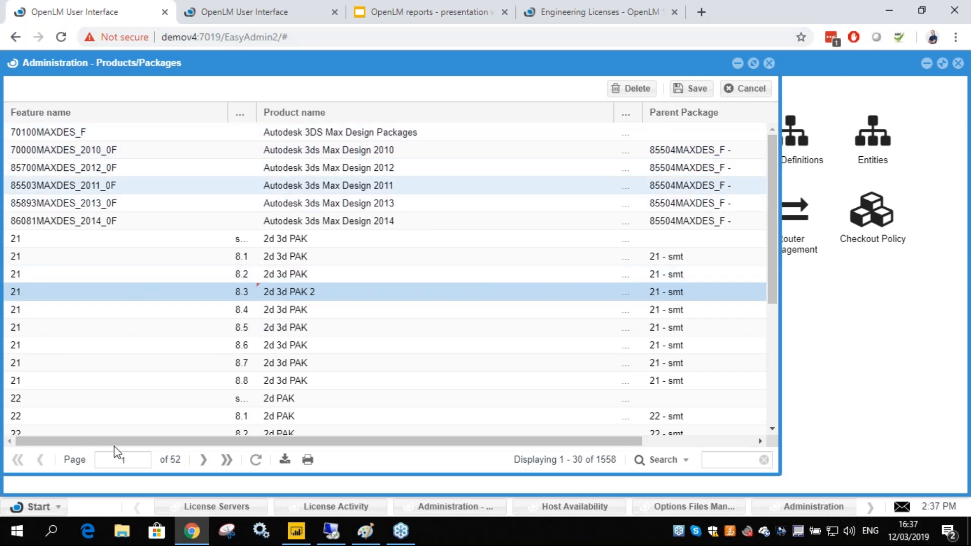
Open the feature selection list of the License Activity filter and widen the Product Name column to read the full names
{"action": "left_click", "coordinate": [316, 506]}
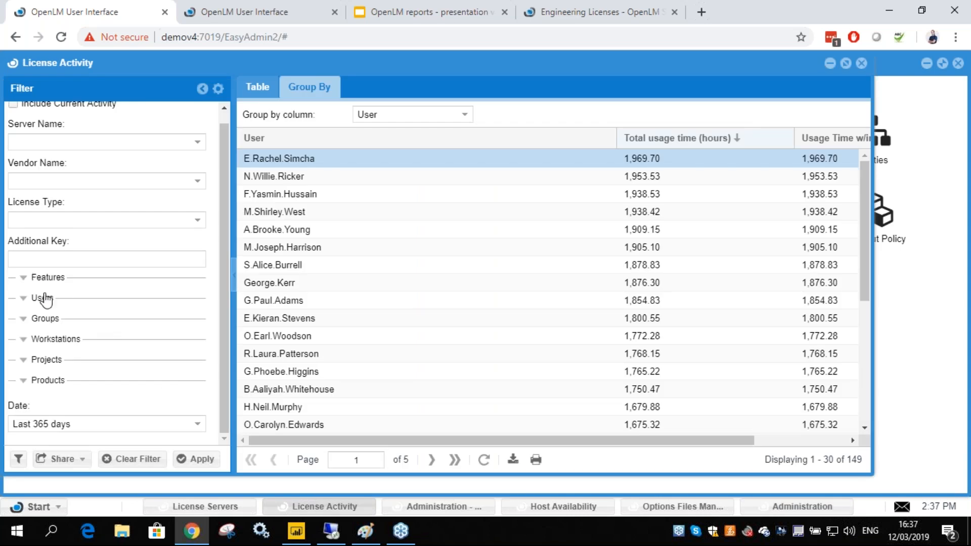
{"action": "left_click", "coordinate": [23, 277]}
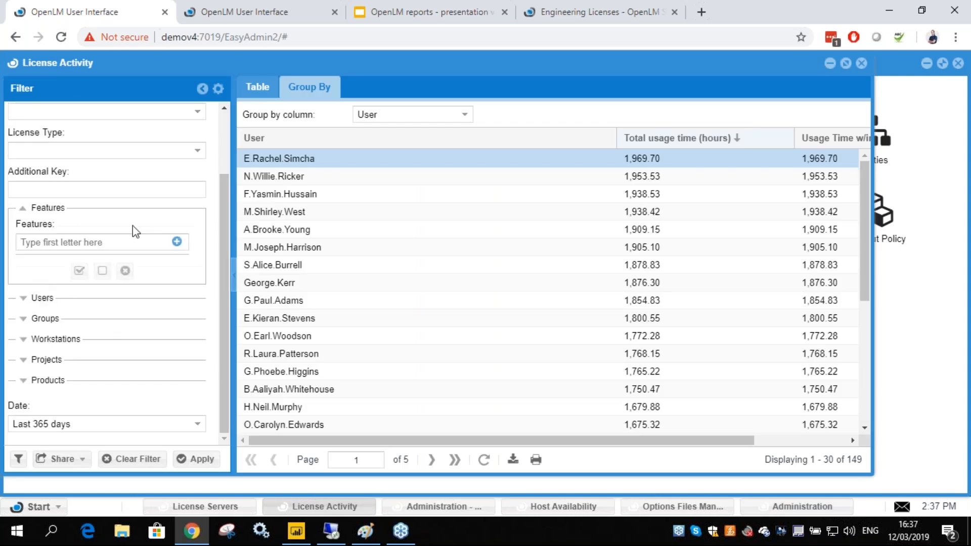
{"action": "left_click", "coordinate": [177, 239]}
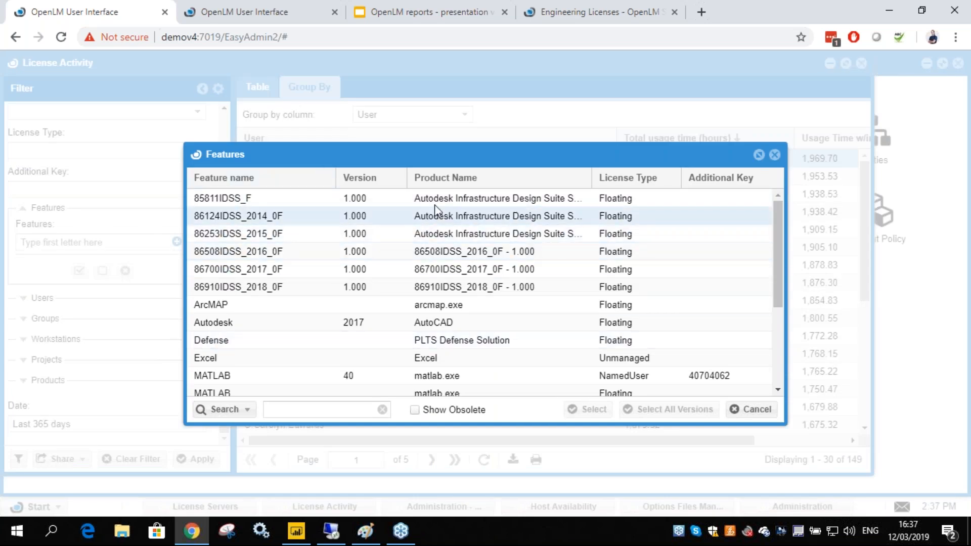
{"action": "left_click", "coordinate": [531, 198]}
{"action": "left_click_drag", "start_coordinate": [592, 177], "coordinate": [782, 177]}
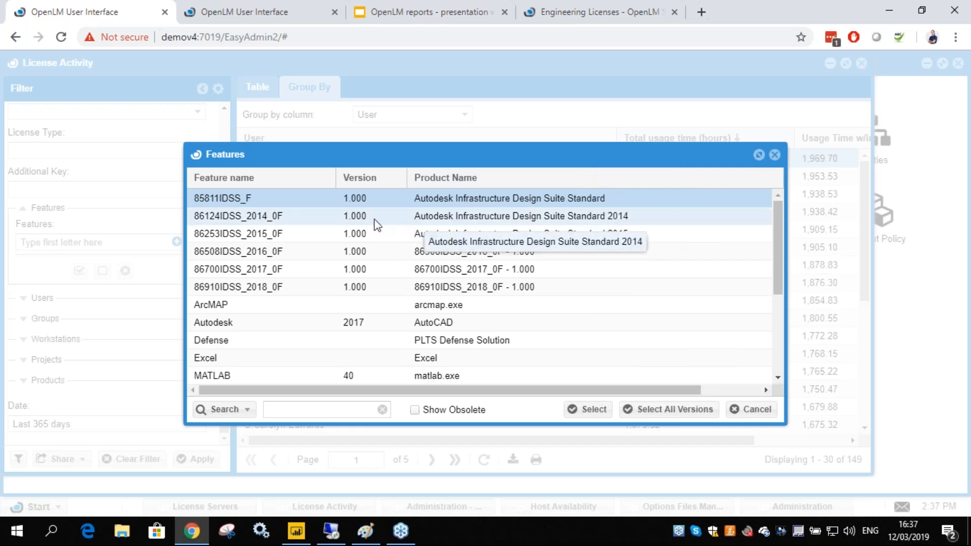
{"action": "left_click", "coordinate": [394, 221]}
{"action": "left_click", "coordinate": [511, 234]}
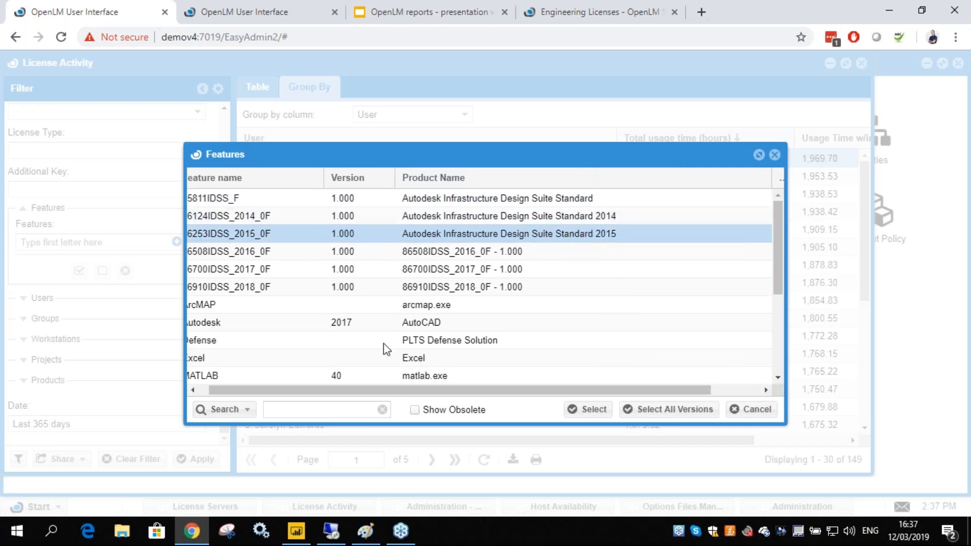
{"action": "left_click_drag", "start_coordinate": [299, 389], "coordinate": [288, 390]}
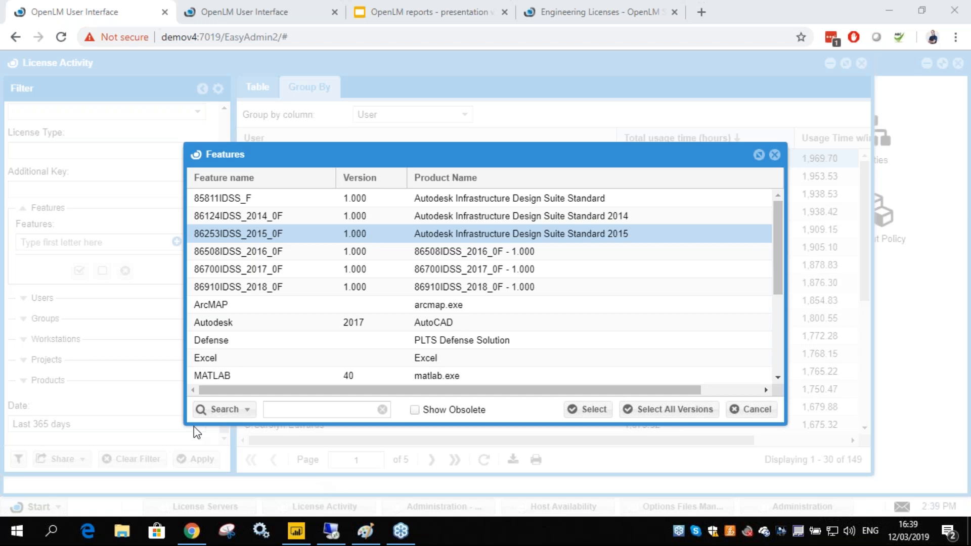
{"action": "left_click", "coordinate": [775, 155]}
Open Alerts Management in Administration and examine the conditions of alert rule "a", including License servers not responding
{"action": "left_click", "coordinate": [36, 508]}
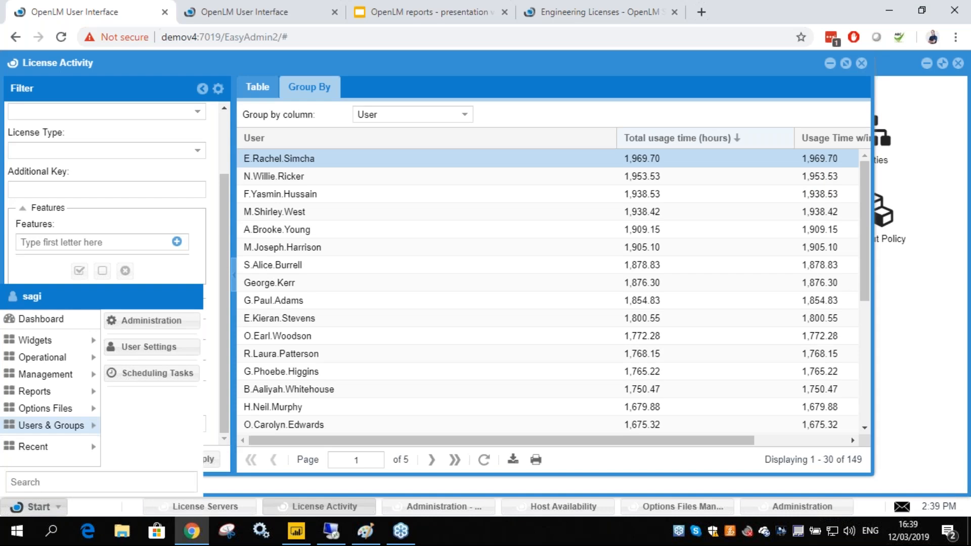
{"action": "left_click", "coordinate": [168, 322]}
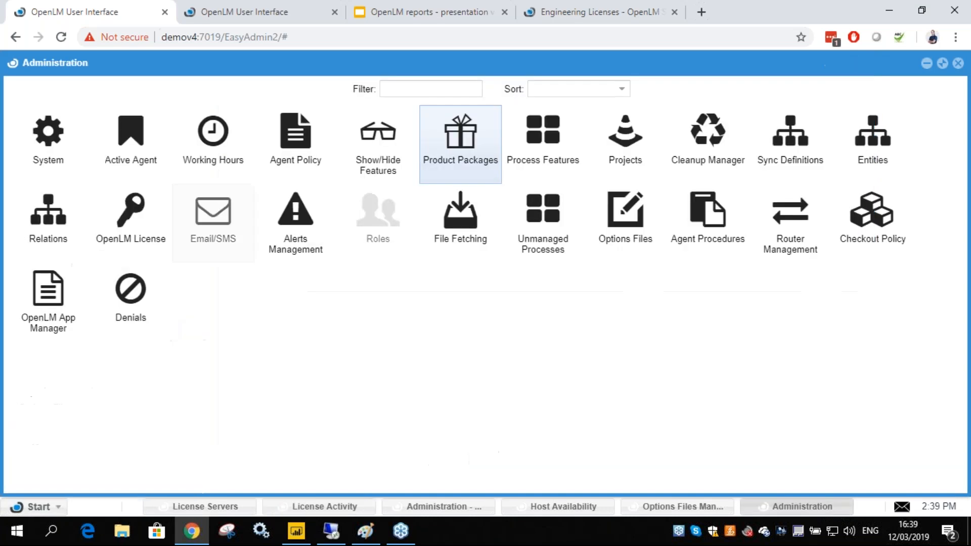
{"action": "left_click", "coordinate": [323, 224]}
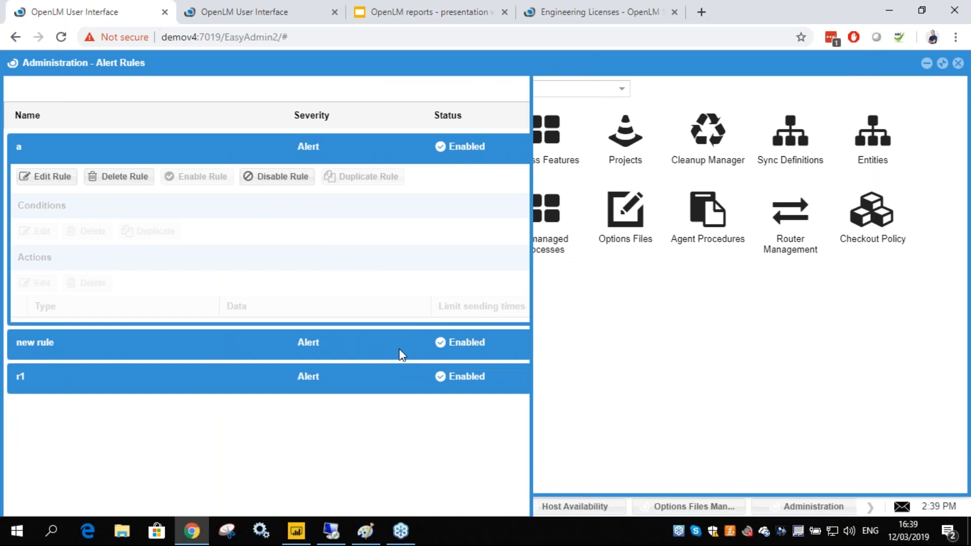
{"action": "left_click", "coordinate": [290, 347]}
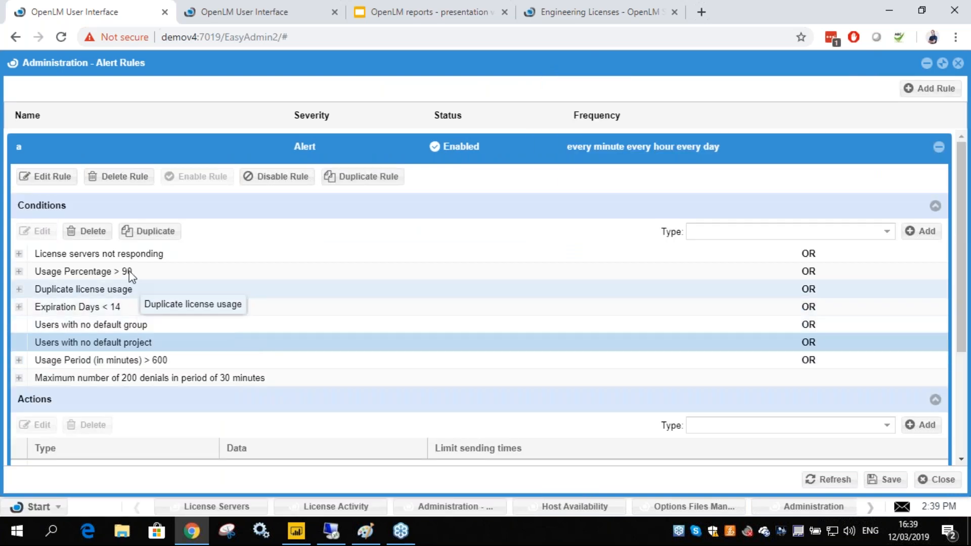
{"action": "left_click", "coordinate": [121, 256]}
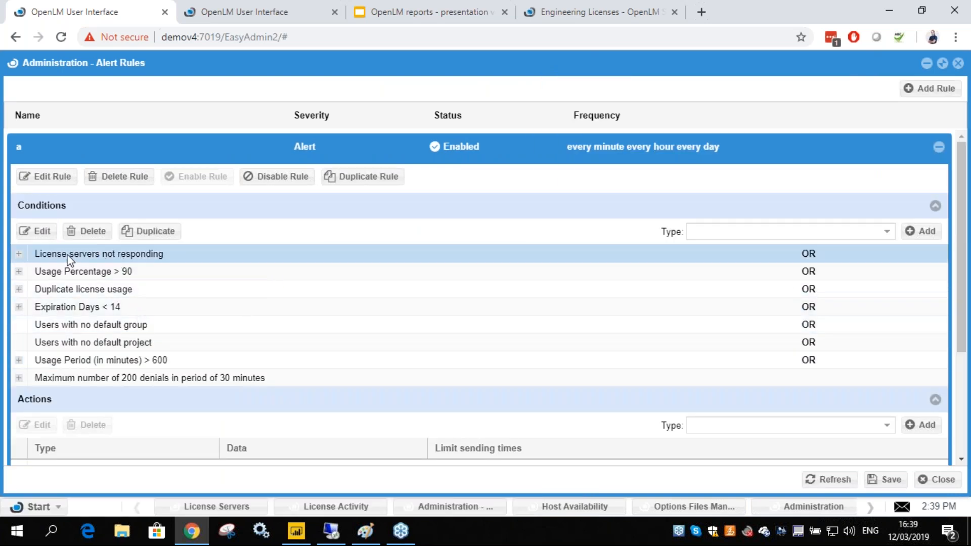
Examine the actions of alert rule "a", including the Run a Broker command on LM Server action
{"action": "scroll", "coordinate": [265, 389], "scroll_direction": "down", "scroll_amount": 3}
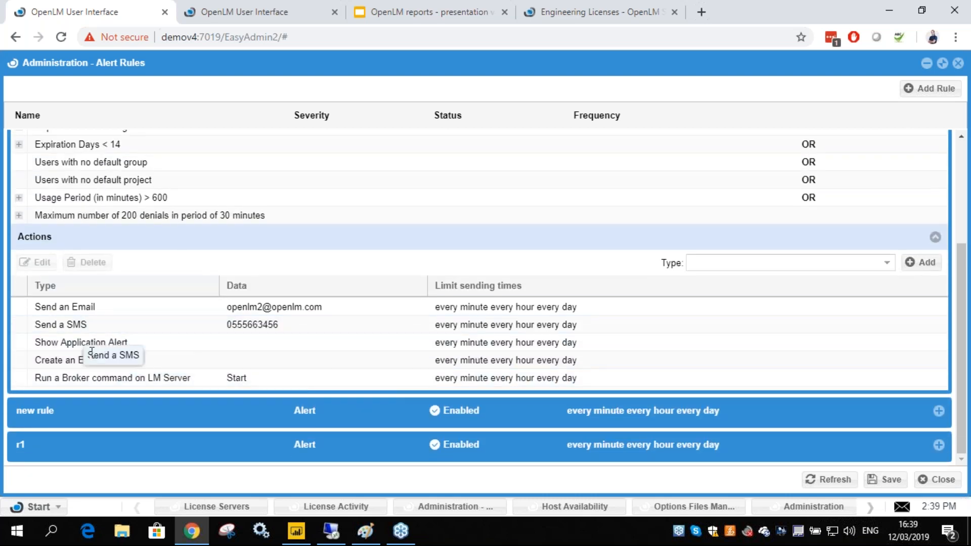
{"action": "left_click", "coordinate": [74, 386]}
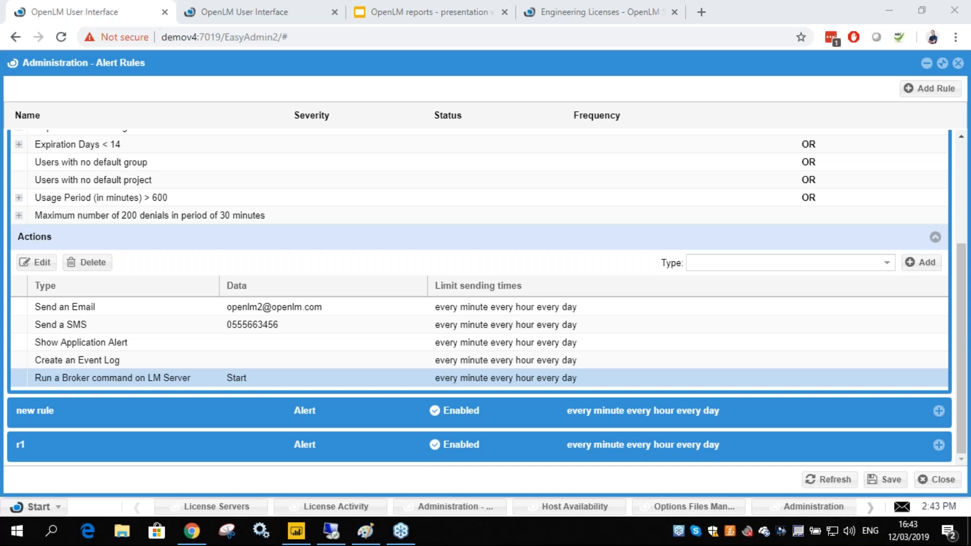
{"action": "scroll", "coordinate": [481, 256], "scroll_direction": "up", "scroll_amount": 2}
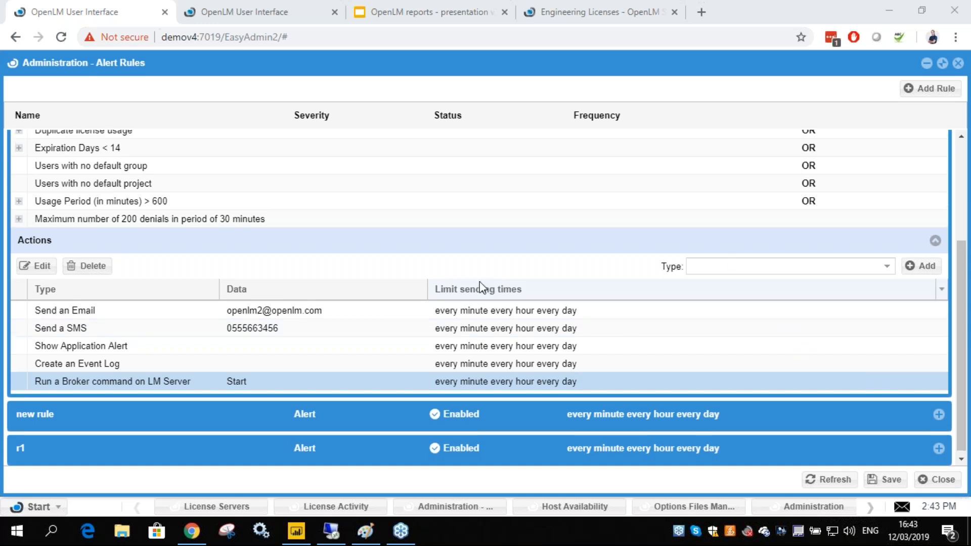
{"action": "scroll", "coordinate": [327, 335], "scroll_direction": "down", "scroll_amount": 2}
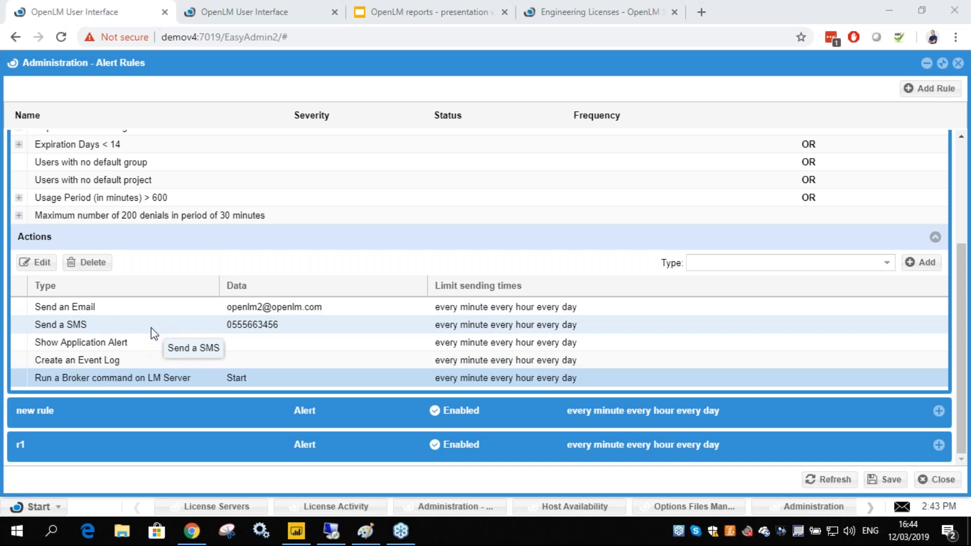
{"action": "scroll", "coordinate": [287, 269], "scroll_direction": "up", "scroll_amount": 3}
{"action": "scroll", "coordinate": [180, 269], "scroll_direction": "down", "scroll_amount": 3}
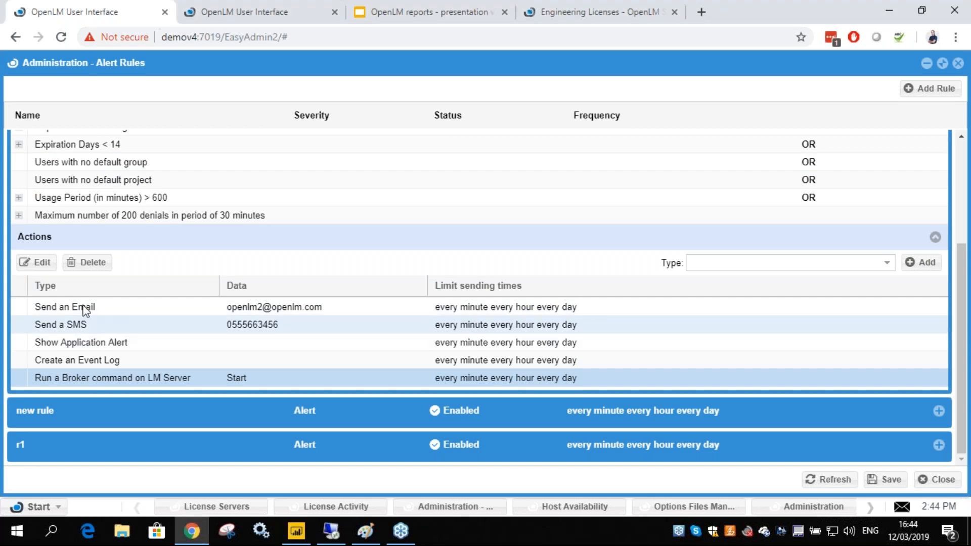
View the settings of the Send a SMS action in a maximized editor and close it without changes
{"action": "double_click", "coordinate": [233, 322]}
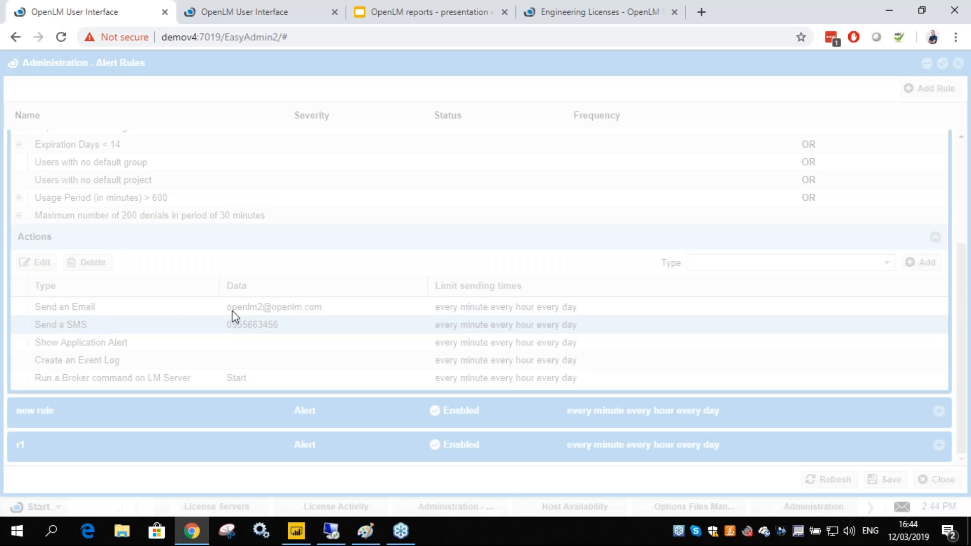
{"action": "left_click", "coordinate": [734, 68]}
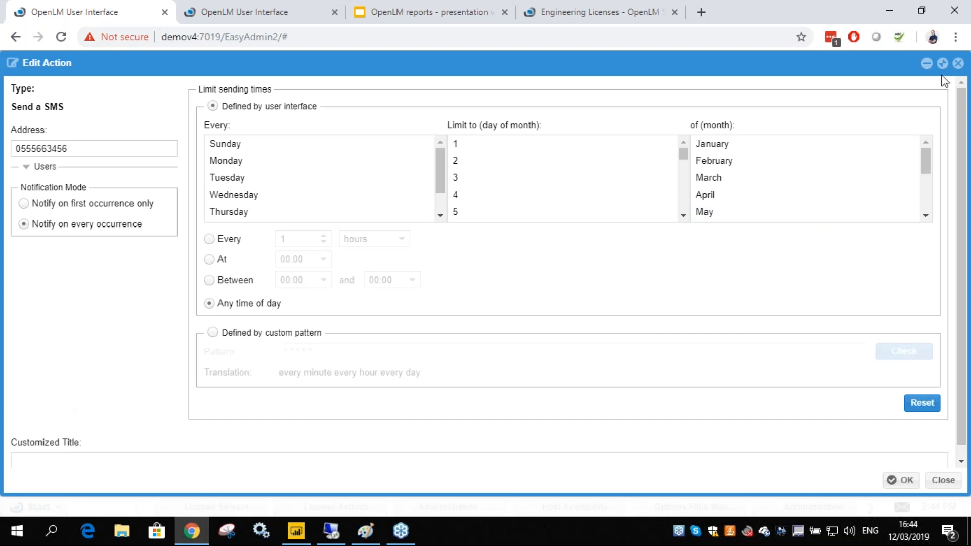
{"action": "left_click", "coordinate": [957, 63]}
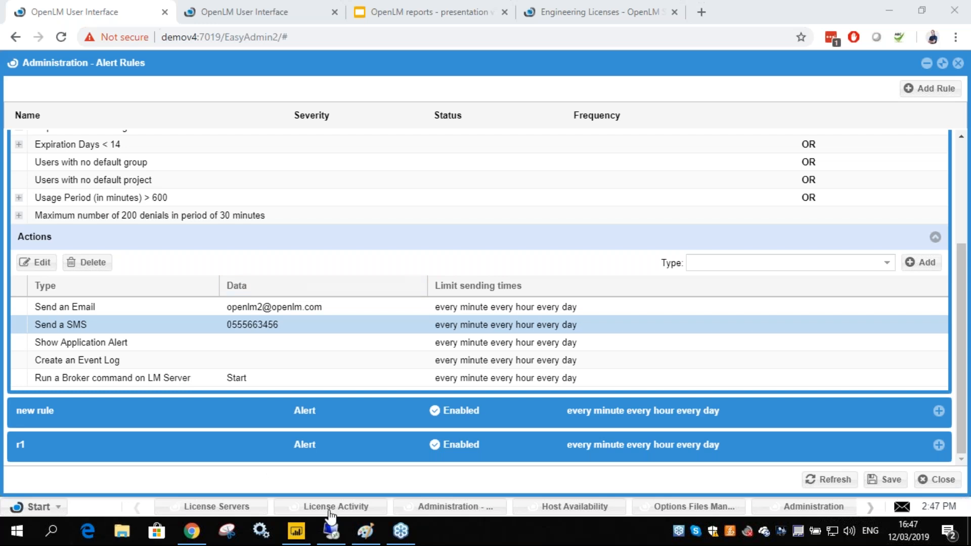
Return to the License Activity report and look through the selection list of its Products filter
{"action": "left_click", "coordinate": [349, 500]}
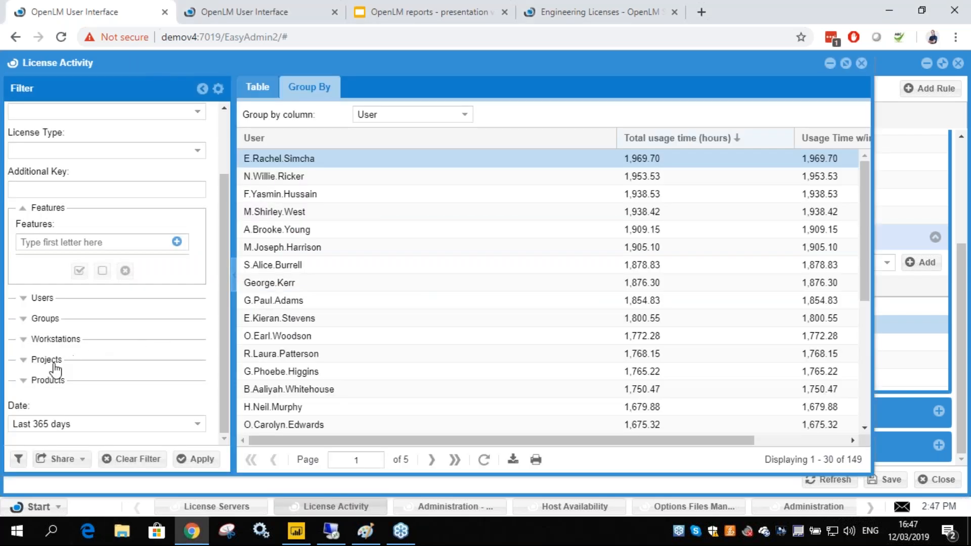
{"action": "scroll", "coordinate": [80, 209], "scroll_direction": "up", "scroll_amount": 3}
{"action": "scroll", "coordinate": [28, 393], "scroll_direction": "down", "scroll_amount": 3}
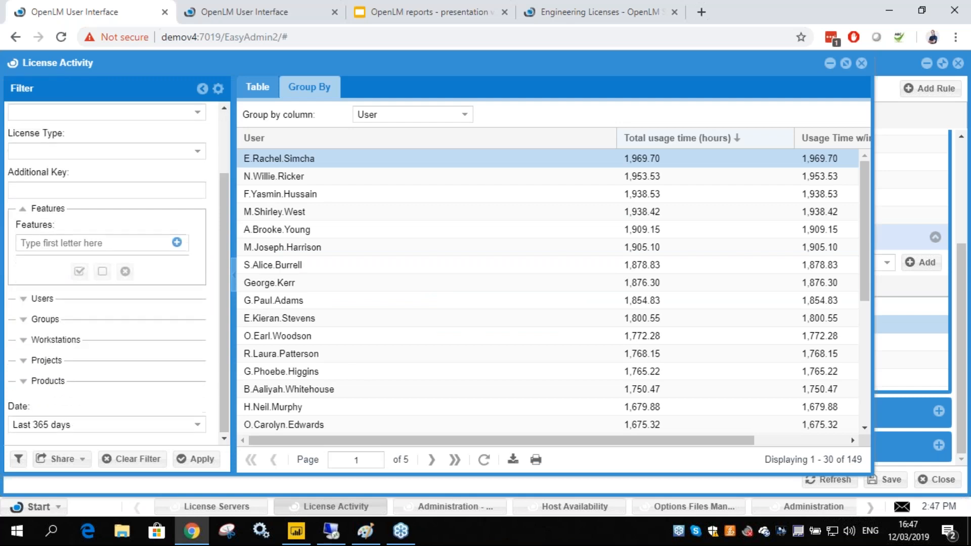
{"action": "left_click", "coordinate": [23, 384]}
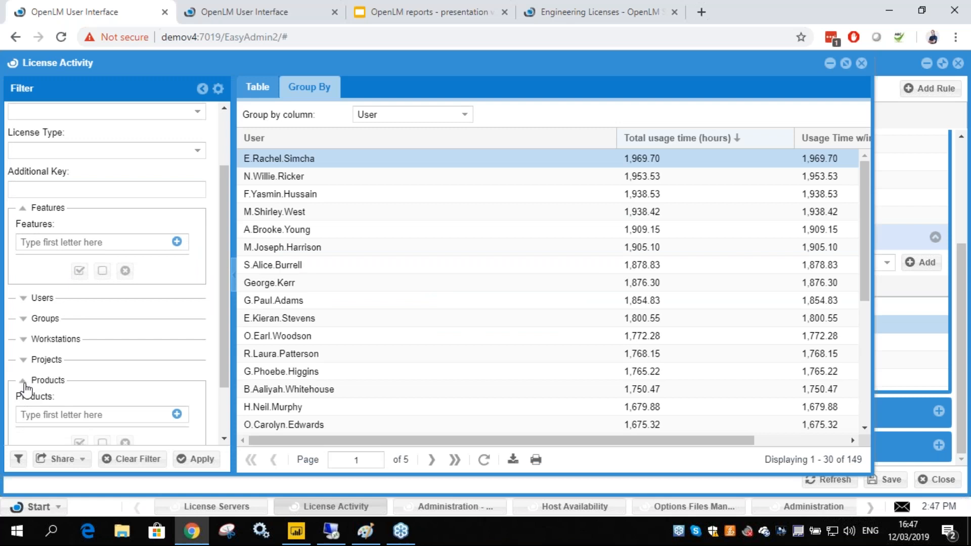
{"action": "left_click", "coordinate": [176, 415]}
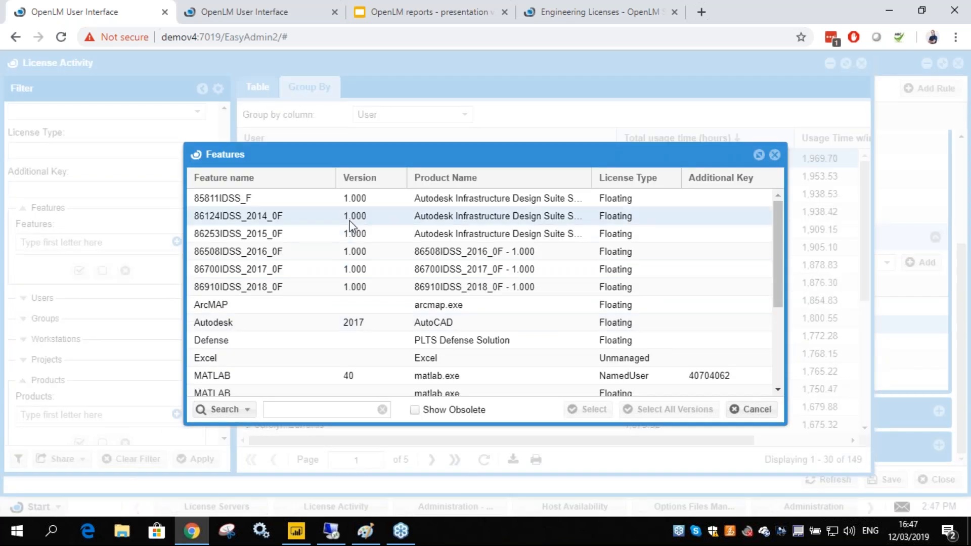
{"action": "scroll", "coordinate": [486, 220], "scroll_direction": "down", "scroll_amount": 3}
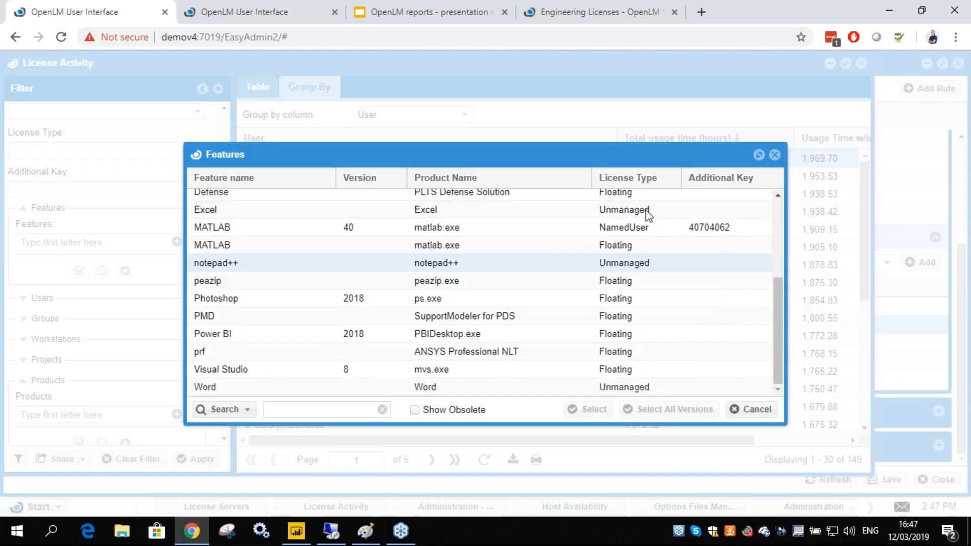
{"action": "left_click", "coordinate": [774, 154]}
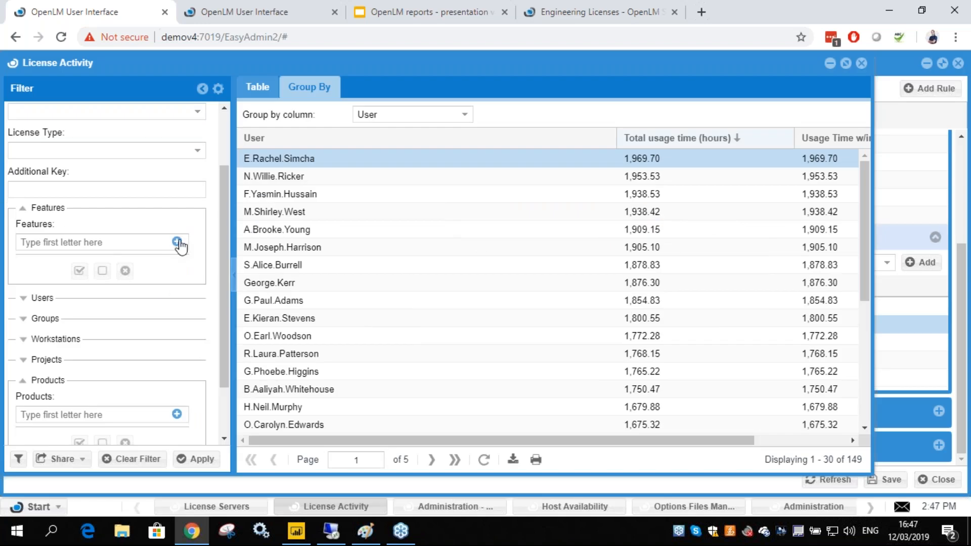
Compare the selection lists of the Features and Products filters in License Activity, closing each without selecting anything
{"action": "left_click", "coordinate": [178, 244]}
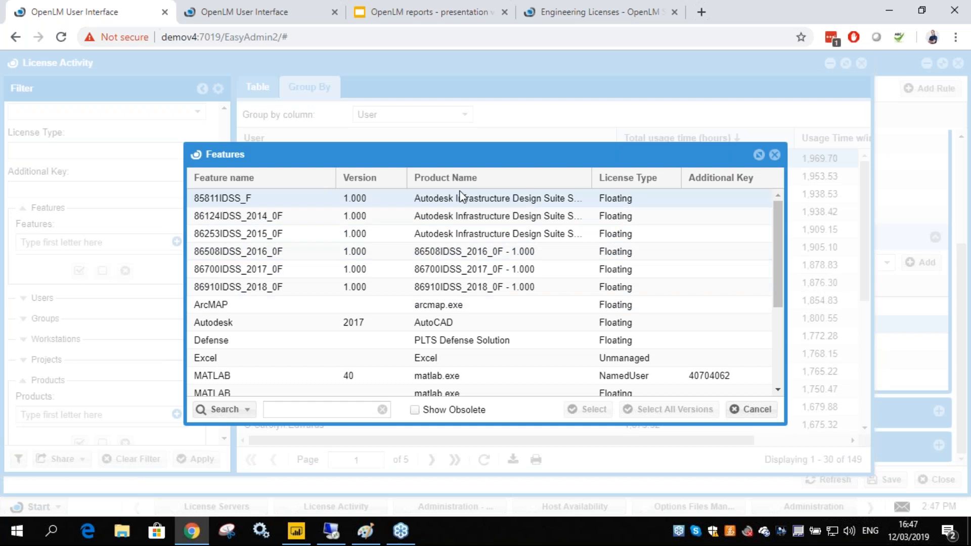
{"action": "left_click", "coordinate": [775, 155]}
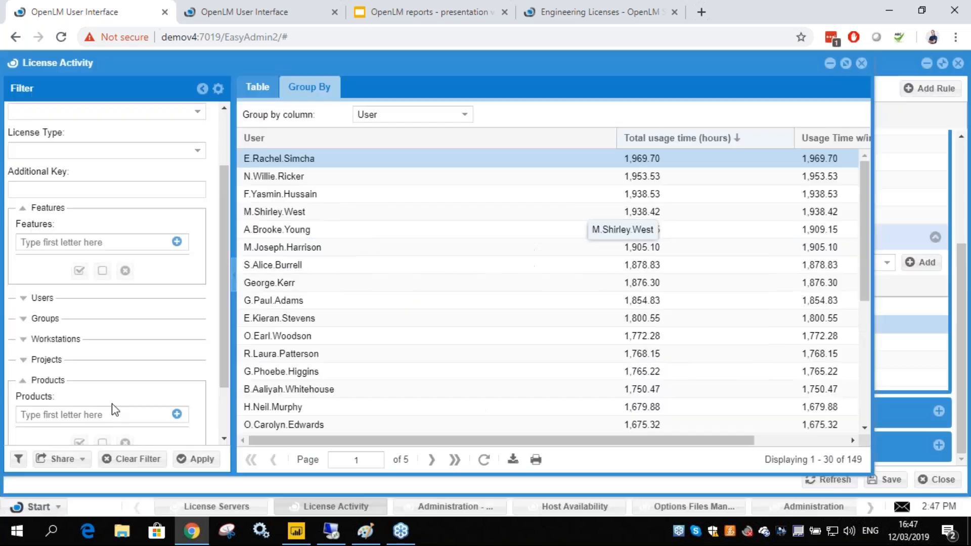
{"action": "left_click", "coordinate": [176, 415]}
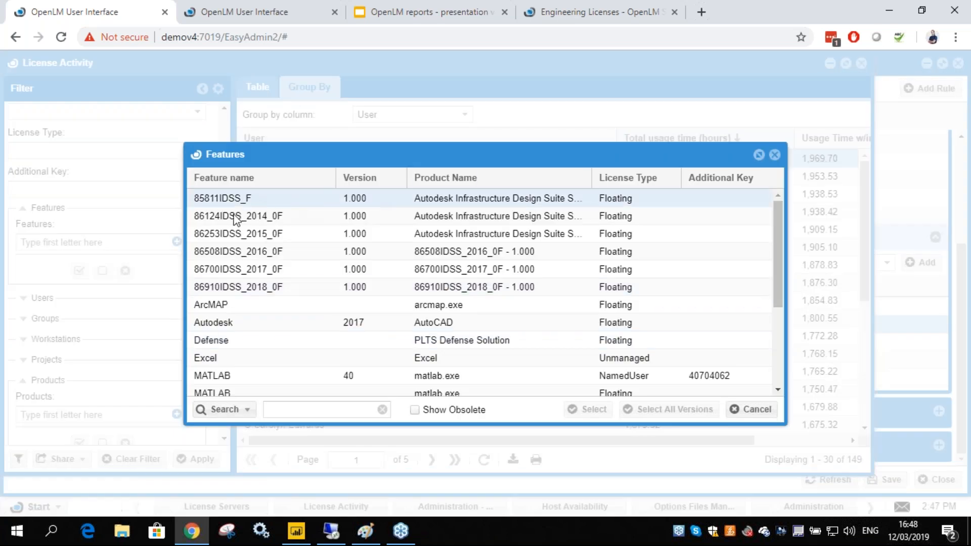
{"action": "scroll", "coordinate": [243, 349], "scroll_direction": "down", "scroll_amount": 3}
{"action": "scroll", "coordinate": [295, 329], "scroll_direction": "up", "scroll_amount": 3}
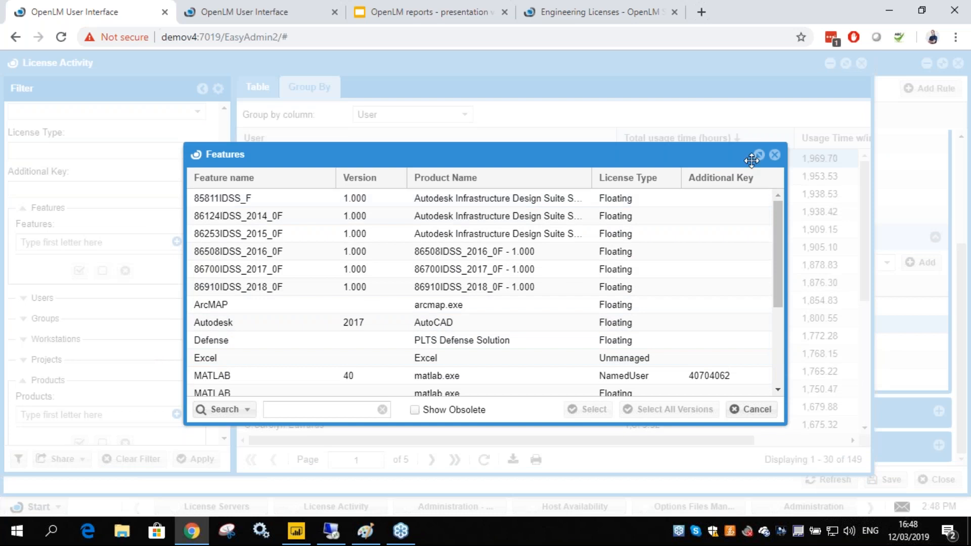
{"action": "left_click", "coordinate": [775, 154]}
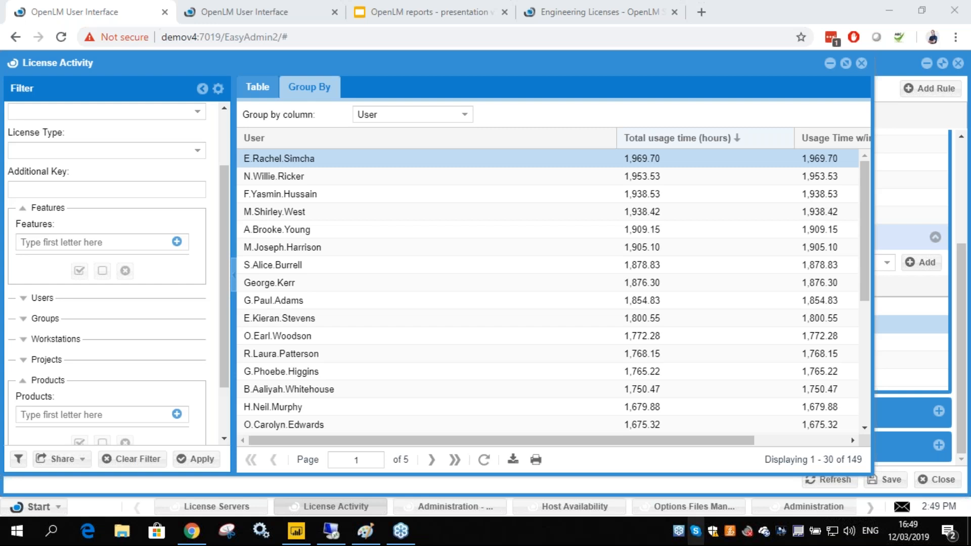
Return to Administration, open Alerts Management and review the conditions and actions of the expanded alert rule
{"action": "left_click", "coordinate": [469, 510]}
{"action": "left_click", "coordinate": [807, 507]}
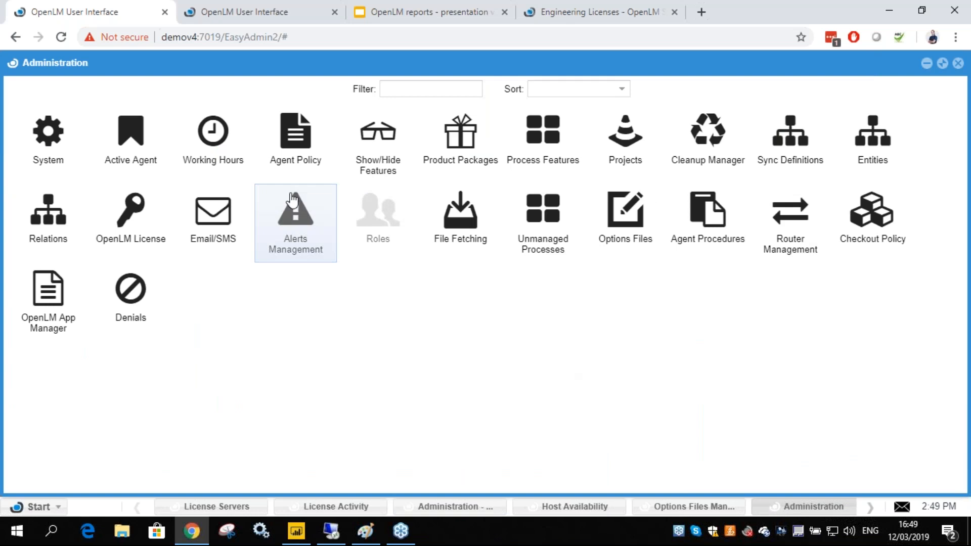
{"action": "left_click", "coordinate": [292, 200]}
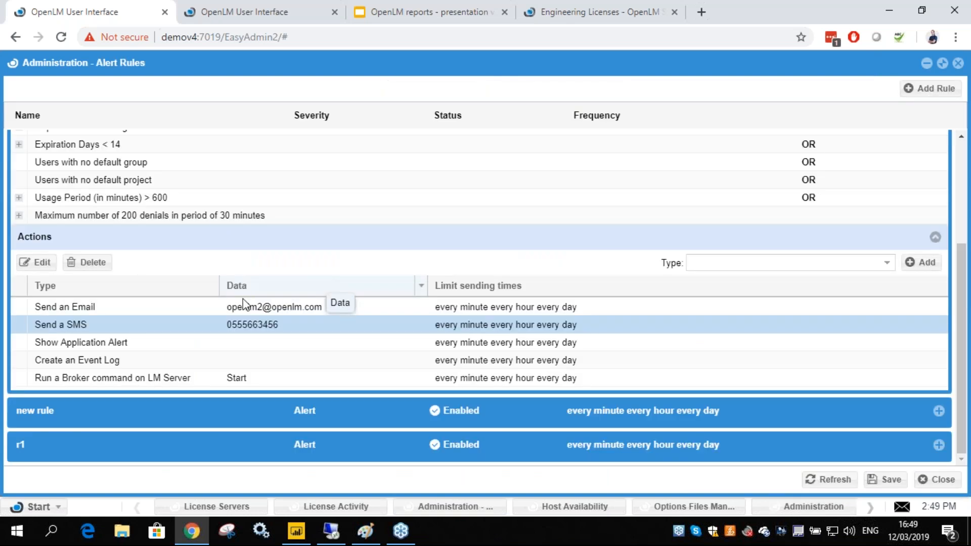
{"action": "scroll", "coordinate": [213, 211], "scroll_direction": "up", "scroll_amount": 3}
{"action": "scroll", "coordinate": [192, 245], "scroll_direction": "down", "scroll_amount": 3}
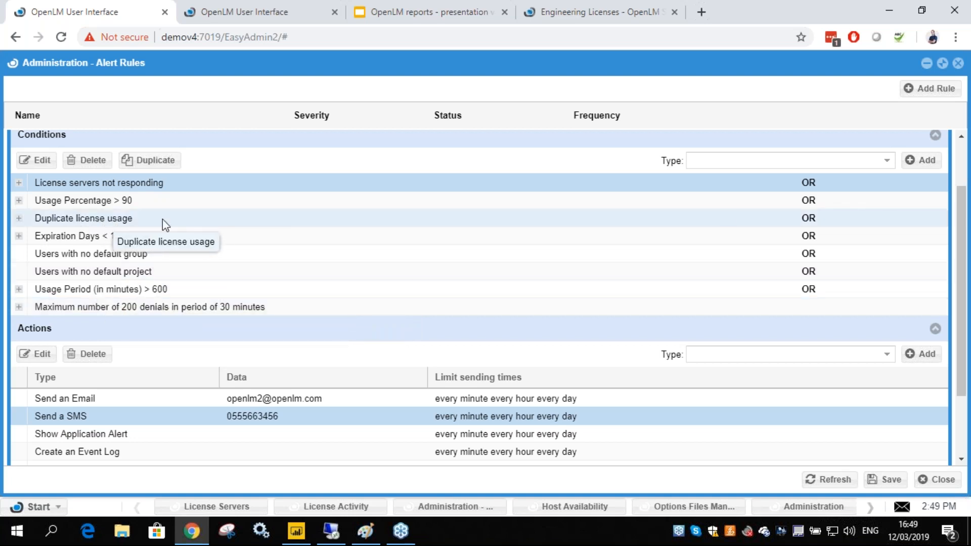
Expand the Duplicate license usage condition to view its servers, vendors, license types and features, and collapse it again
{"action": "left_click", "coordinate": [21, 222]}
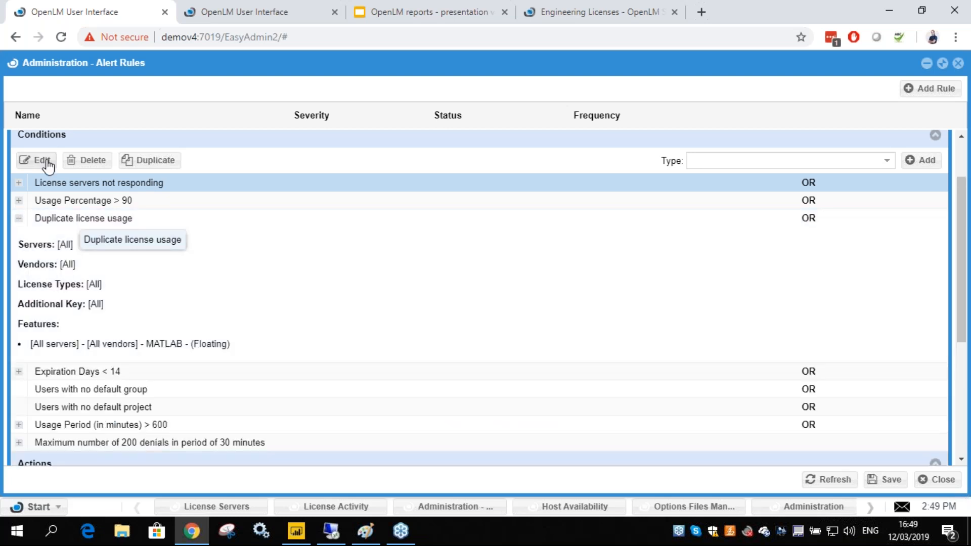
{"action": "left_click", "coordinate": [47, 161]}
{"action": "left_click", "coordinate": [639, 331]}
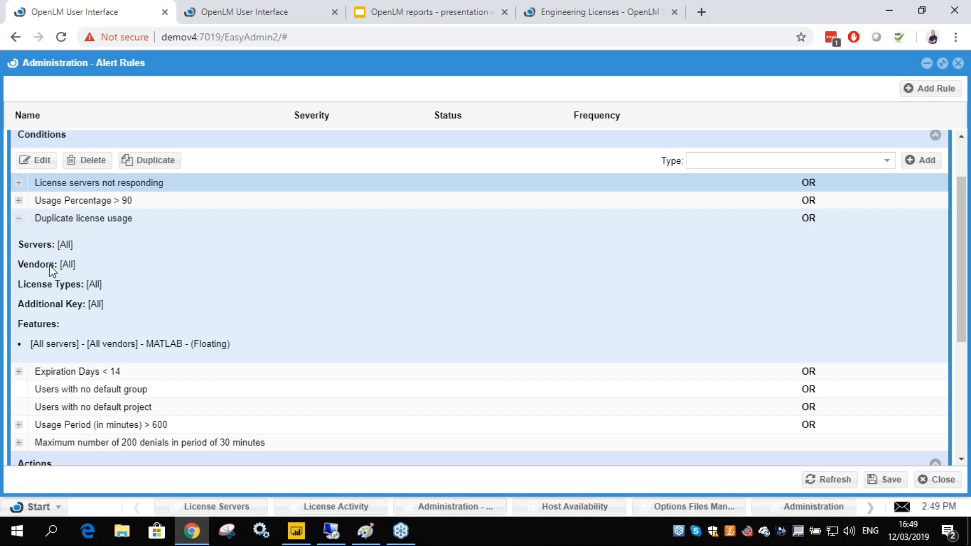
{"action": "left_click", "coordinate": [20, 220]}
View the detection options for a new Duplicate license usage condition and close the dialog without adding it
{"action": "left_click", "coordinate": [888, 162]}
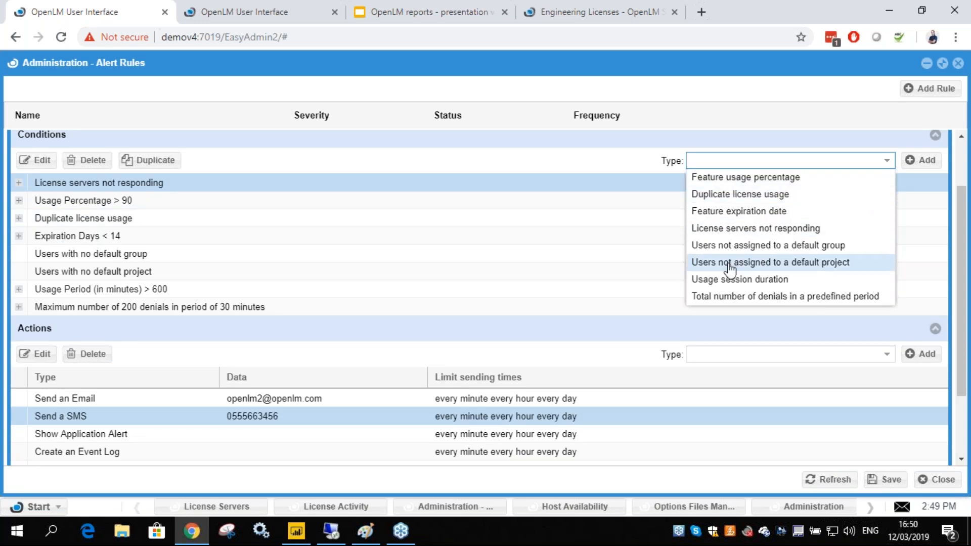
{"action": "left_click", "coordinate": [728, 195]}
{"action": "left_click", "coordinate": [916, 162]}
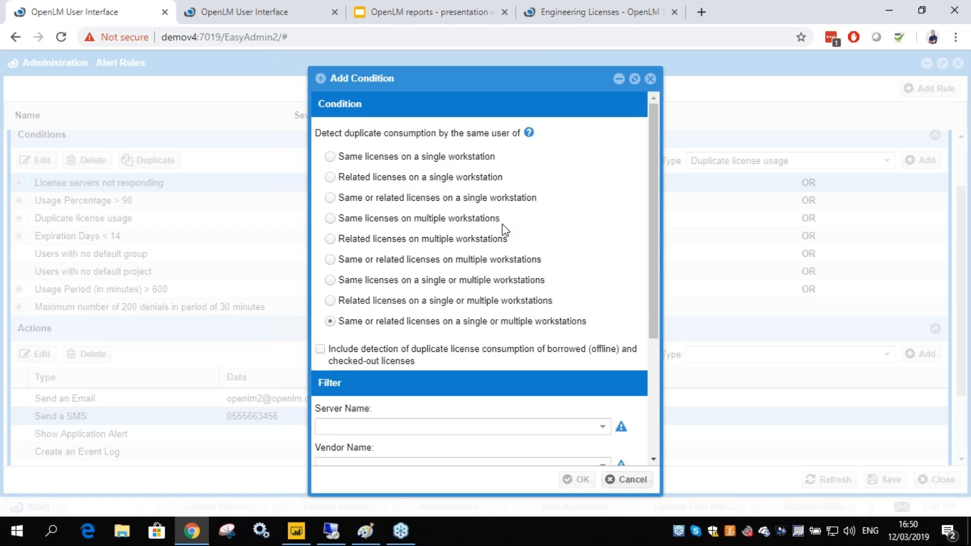
{"action": "left_click", "coordinate": [651, 79]}
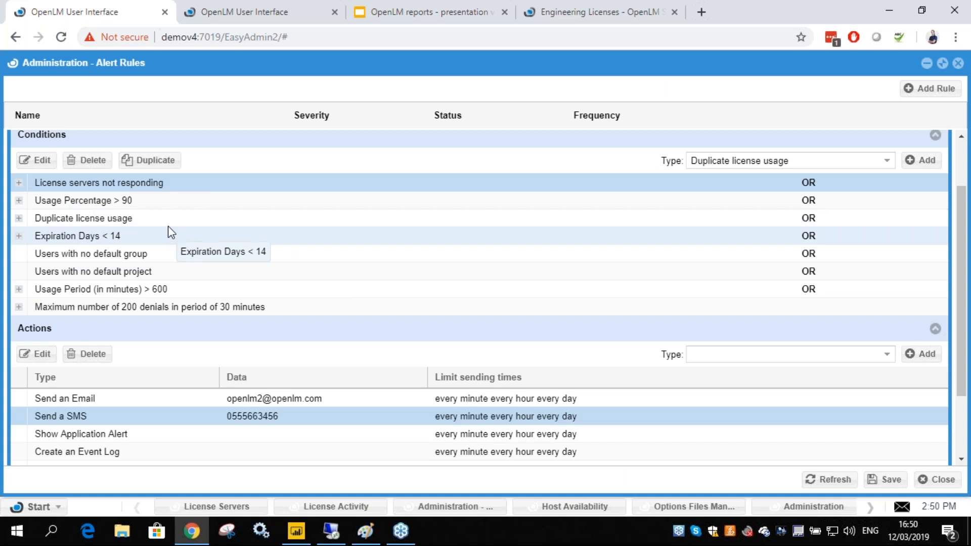
Open the rule's Send an Email action for editing and try the option to notify involved users too
{"action": "scroll", "coordinate": [607, 420], "scroll_direction": "down", "scroll_amount": 3}
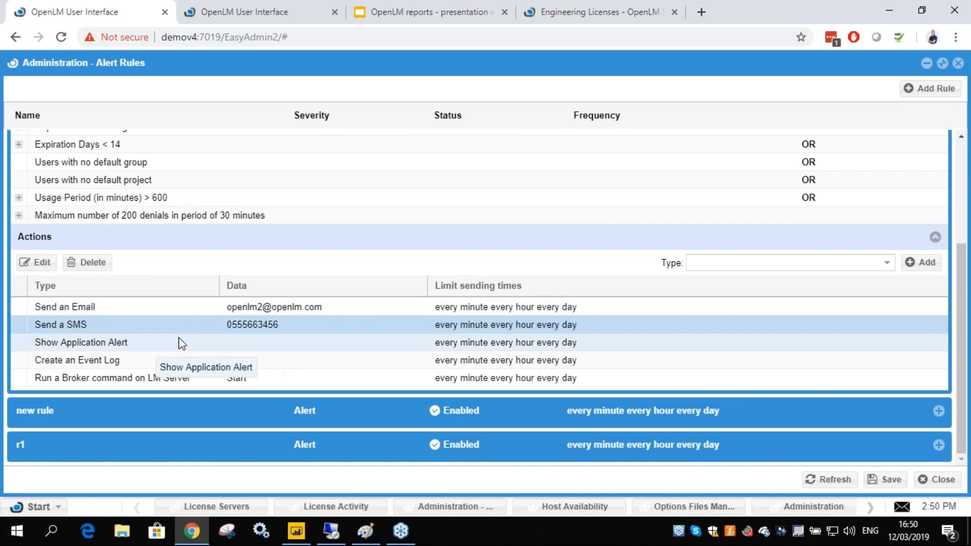
{"action": "left_click", "coordinate": [242, 309]}
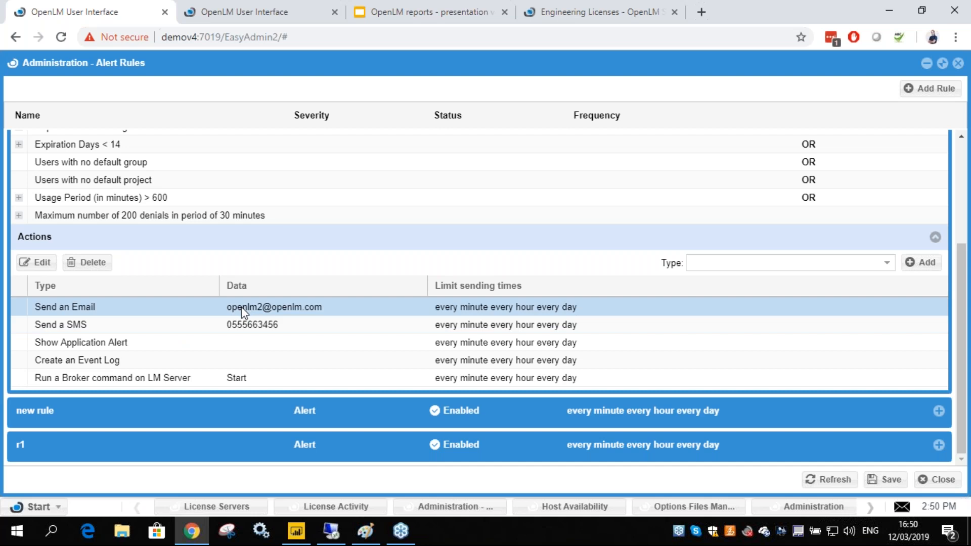
{"action": "double_click", "coordinate": [236, 314]}
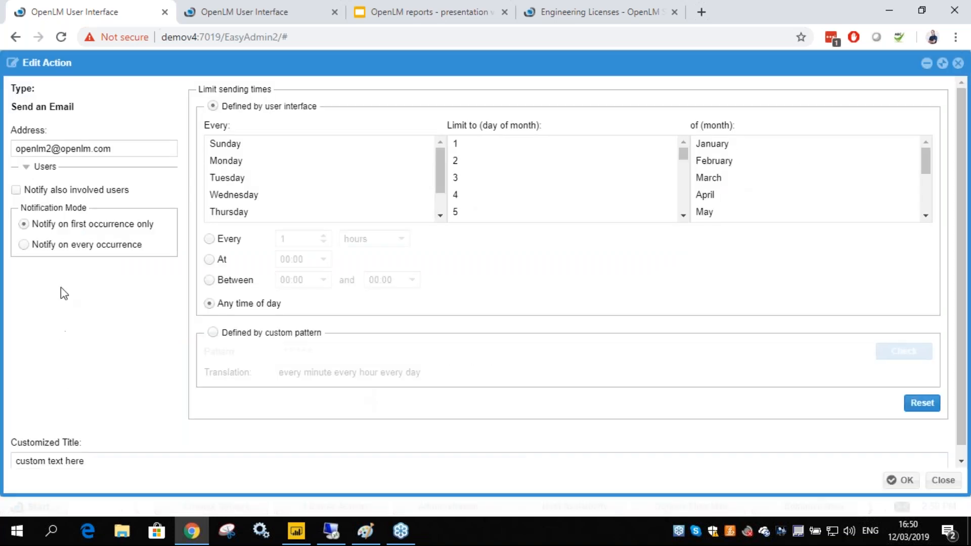
{"action": "left_click", "coordinate": [16, 190]}
{"action": "left_click_drag", "start_coordinate": [126, 148], "coordinate": [4, 150]}
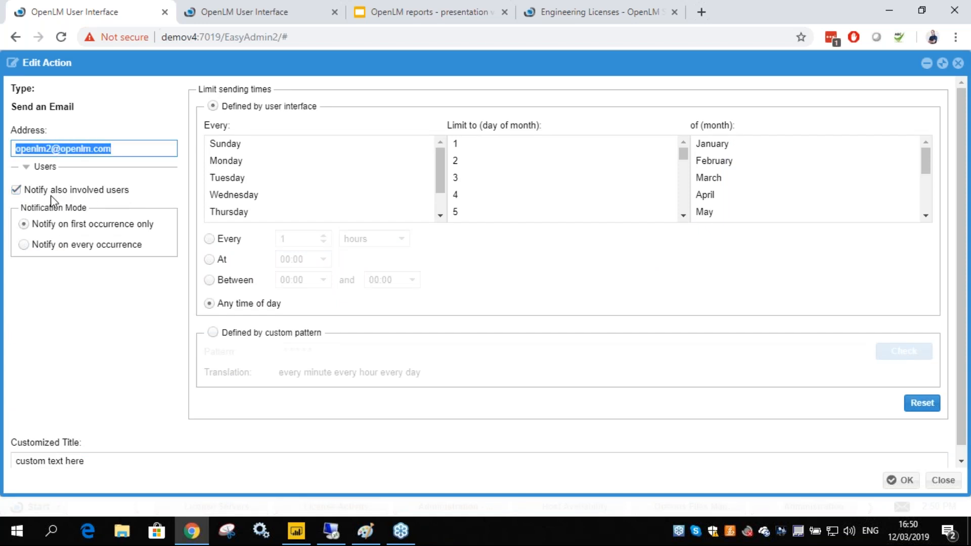
{"action": "left_click", "coordinate": [79, 149]}
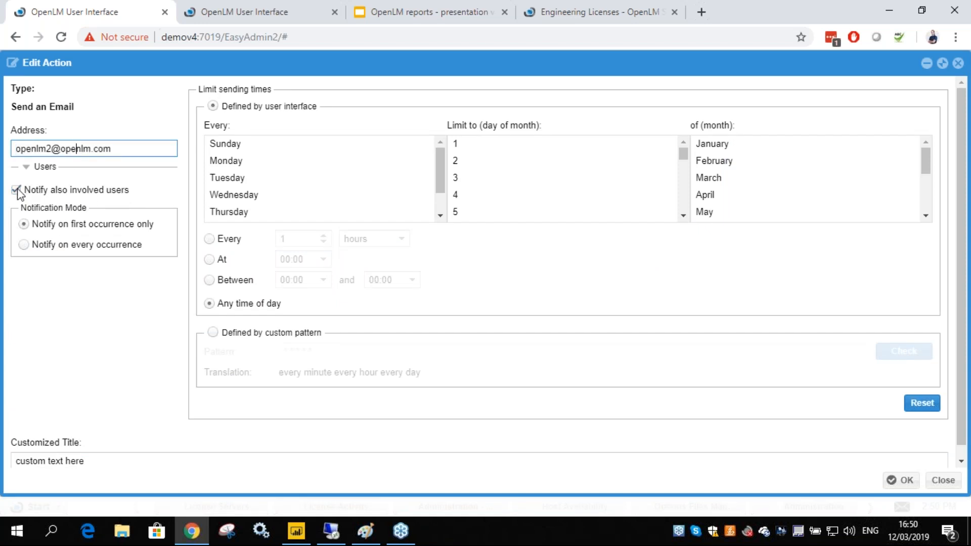
{"action": "left_click", "coordinate": [127, 192]}
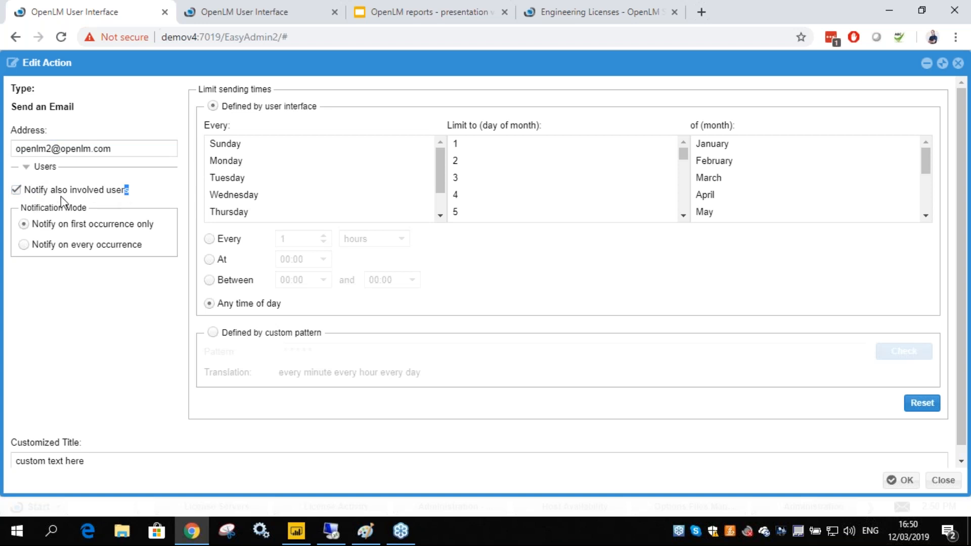
Try the customized title "Hi Please use just one instance of the app!" in the email action and close it without saving
{"action": "left_click", "coordinate": [16, 452]}
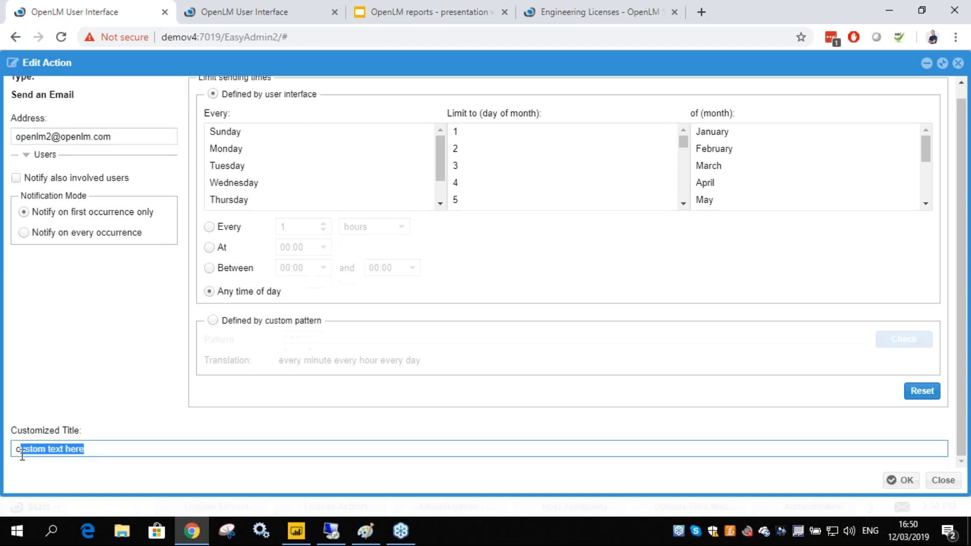
{"action": "left_click", "coordinate": [92, 450]}
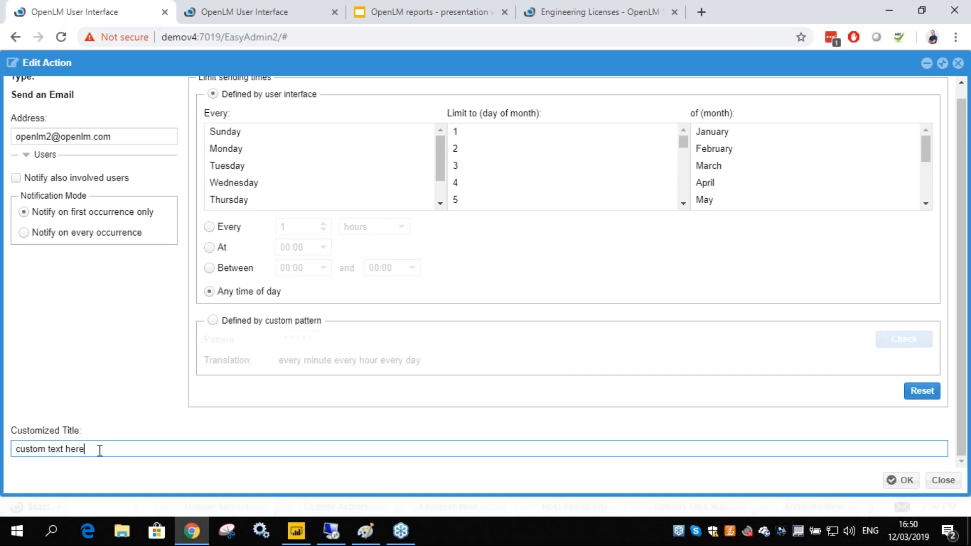
{"action": "left_click_drag", "start_coordinate": [99, 450], "coordinate": [17, 450]}
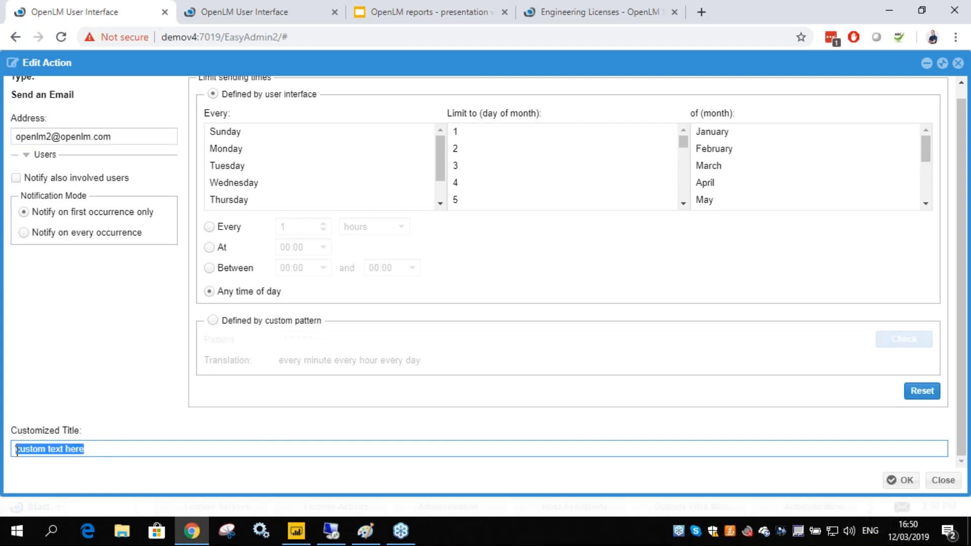
{"action": "type", "text": "Hi Please u"}
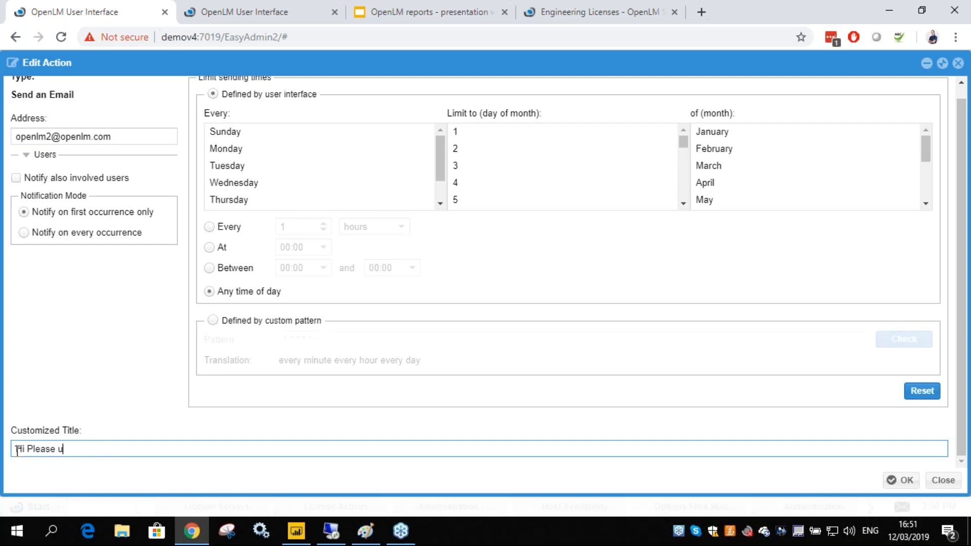
{"action": "type", "text": "se just one instance "}
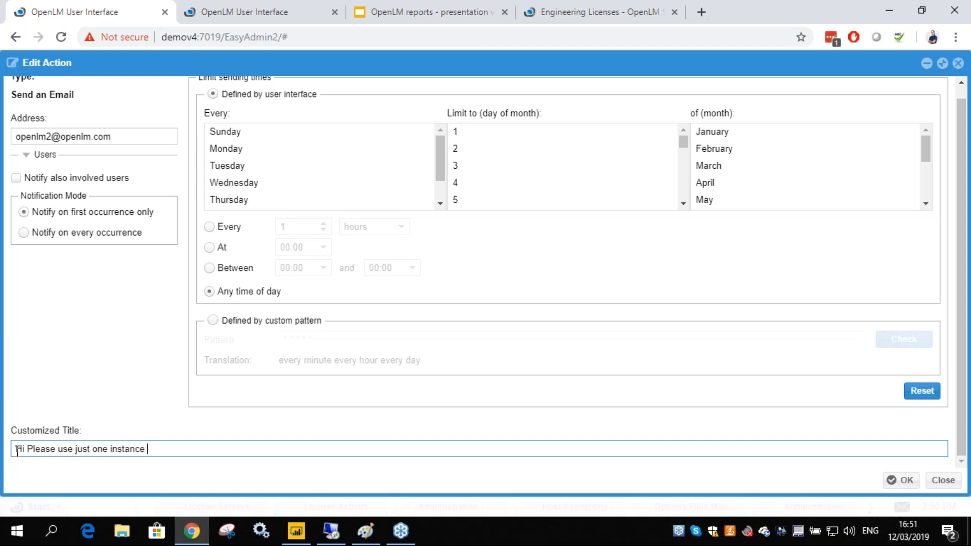
{"action": "type", "text": "of the app!"}
{"action": "left_click_drag", "start_coordinate": [194, 449], "coordinate": [7, 450]}
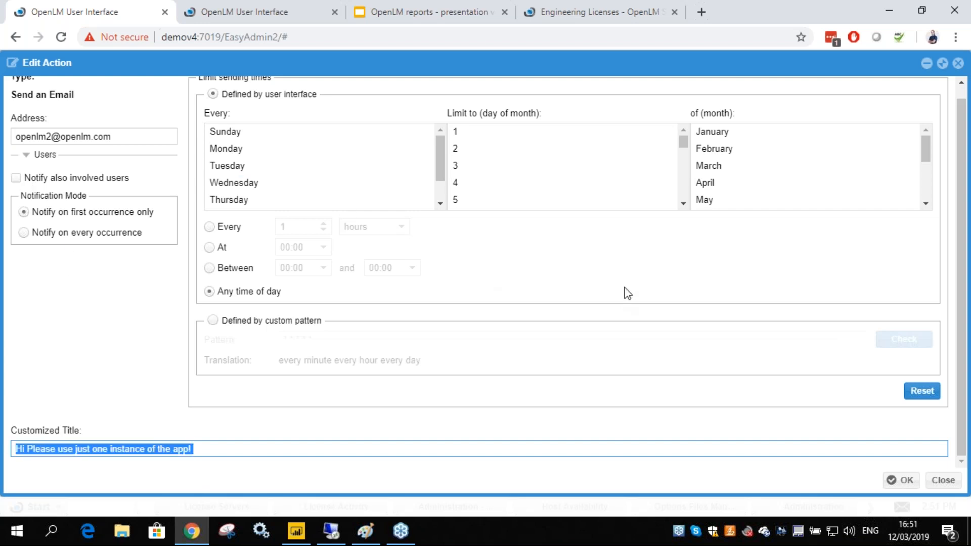
{"action": "left_click", "coordinate": [948, 483]}
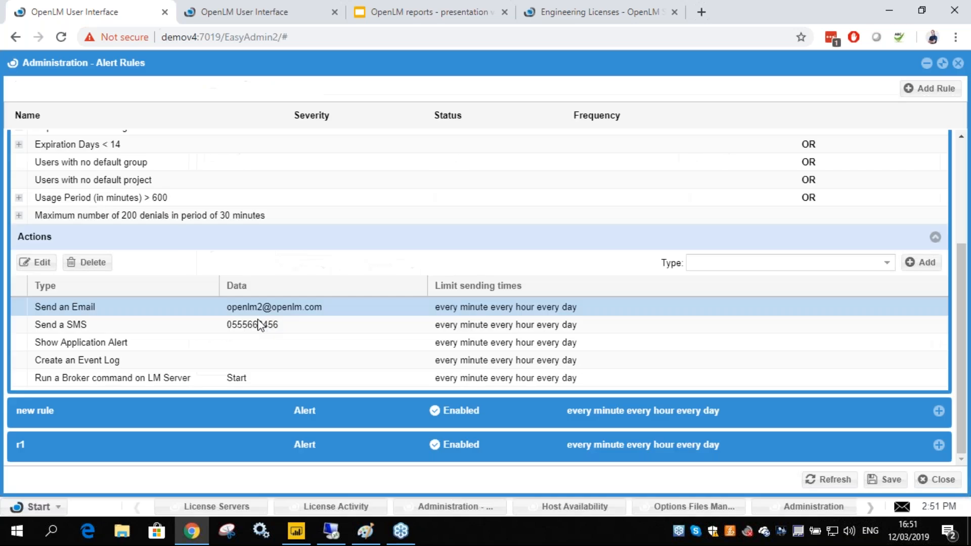